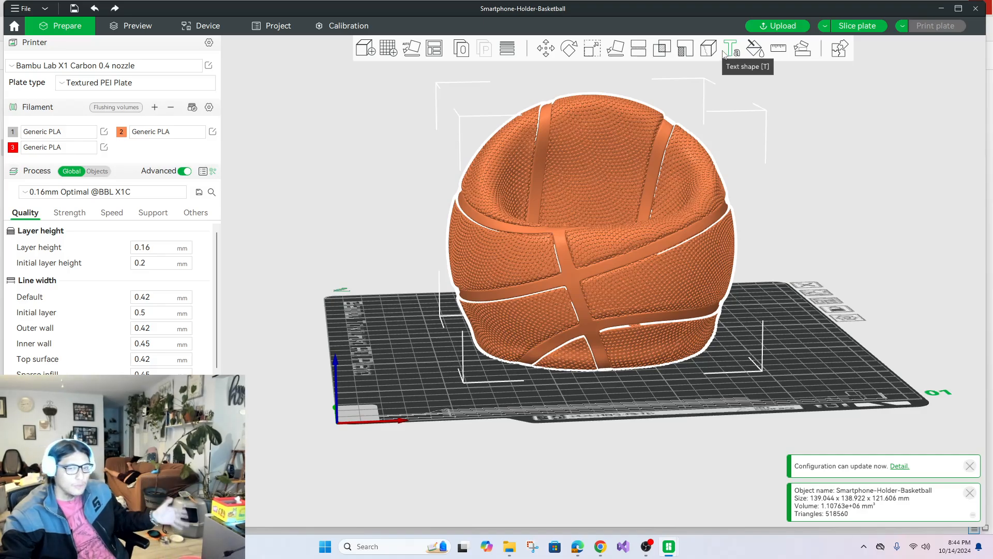
# Clone the basketball smartphone holder to make one additional copy on the plate.
pyautogui.moveTo(606, 266); pyautogui.dragTo(552, 278)
pyautogui.rightClick(539, 244)
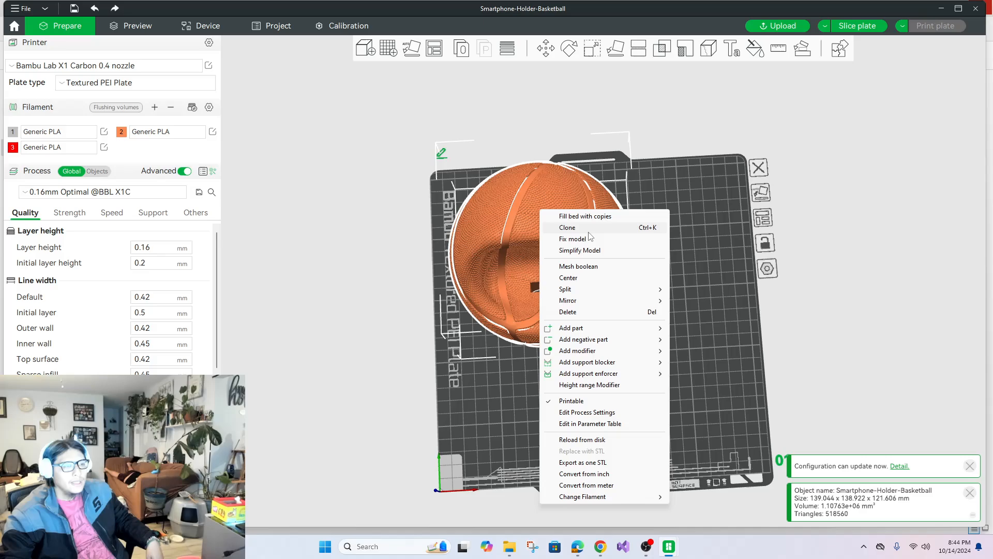
pyautogui.click(590, 228)
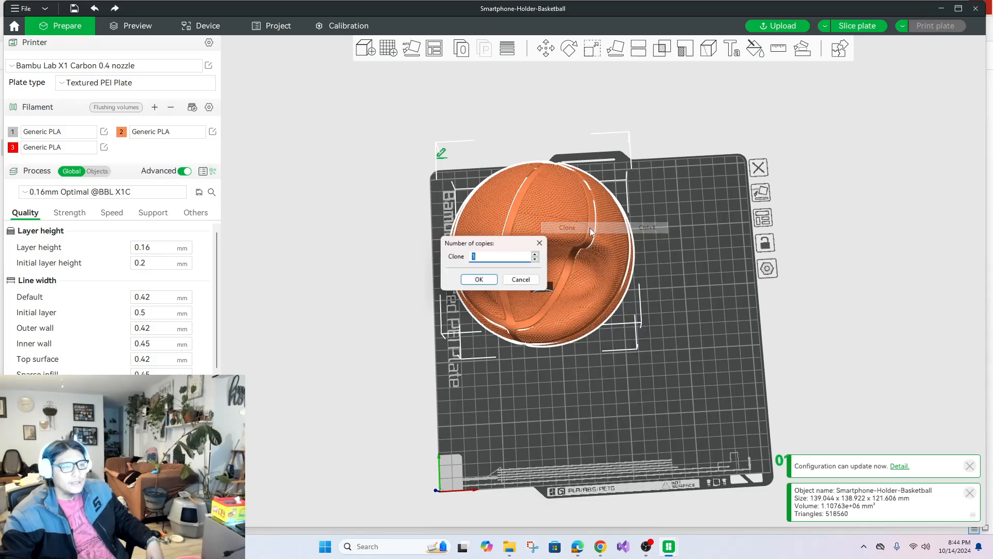
pyautogui.click(489, 280)
# Reposition the two basketball holders and auto-arrange them so both fit on the plate.
pyautogui.moveTo(589, 413)
pyautogui.mouseDown()
pyautogui.moveTo(700, 363)
pyautogui.moveTo(730, 334)
pyautogui.mouseUp()
pyautogui.moveTo(564, 284); pyautogui.dragTo(554, 279)
pyautogui.click(691, 266)
pyautogui.moveTo(633, 295)
pyautogui.mouseDown()
pyautogui.moveTo(653, 274)
pyautogui.moveTo(628, 297)
pyautogui.mouseUp()
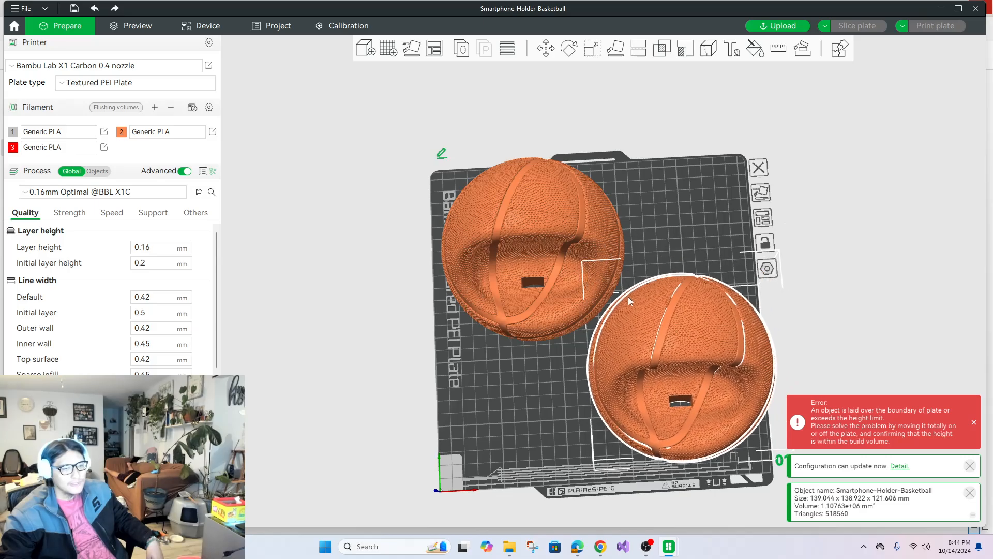
pyautogui.moveTo(651, 226); pyautogui.dragTo(830, 258)
pyautogui.click(492, 149)
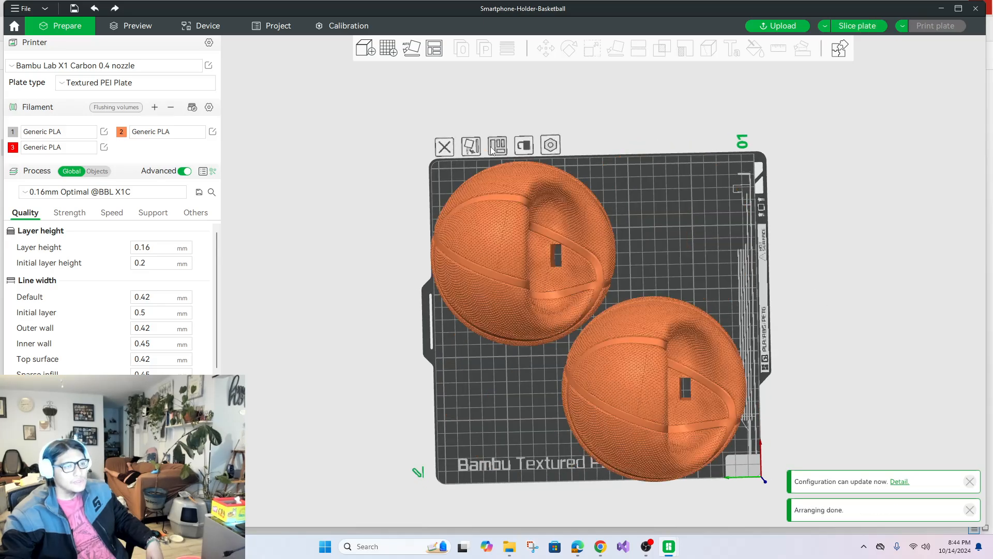
# Start slicing the plate, stop the slicing and return to model preparation.
pyautogui.moveTo(687, 253); pyautogui.dragTo(585, 233)
pyautogui.click(857, 26)
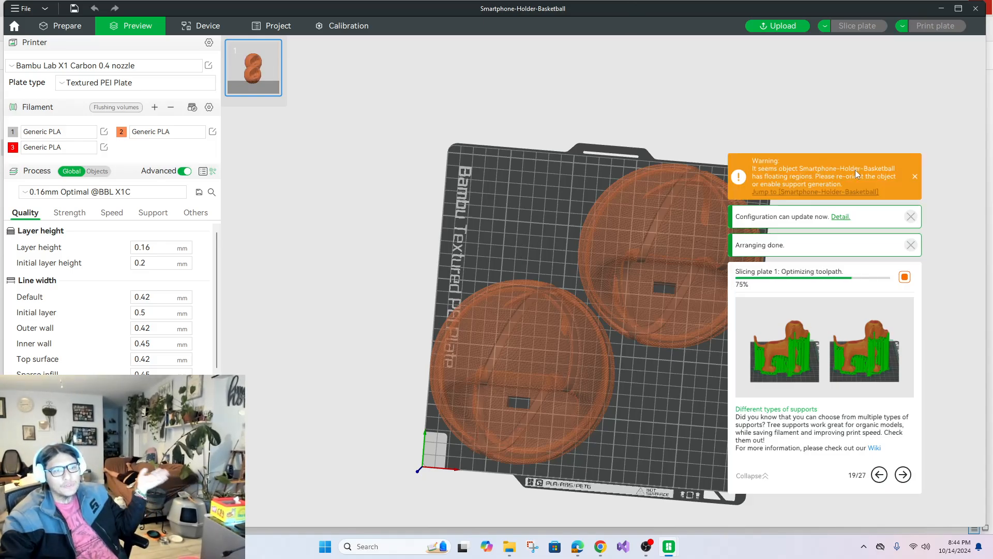
pyautogui.click(913, 177)
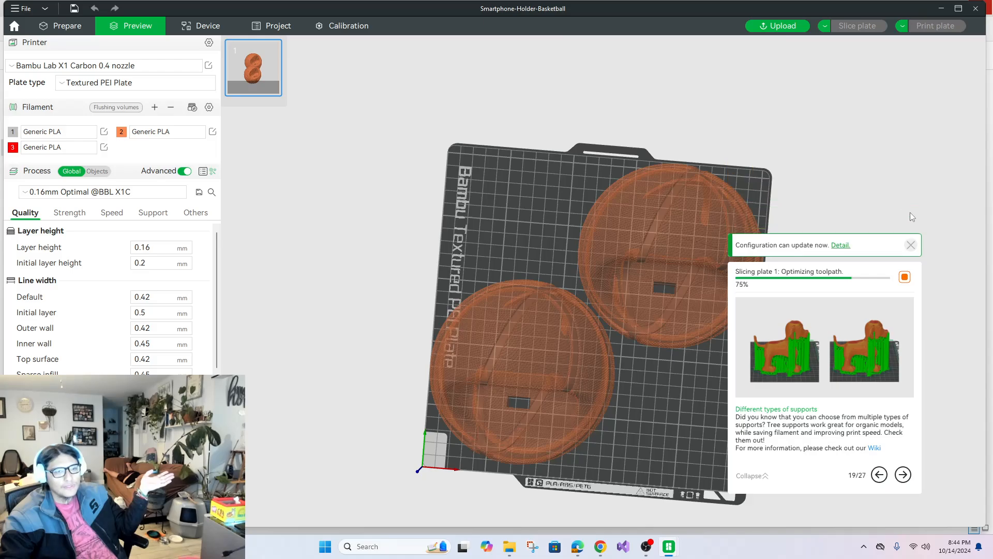
pyautogui.click(905, 277)
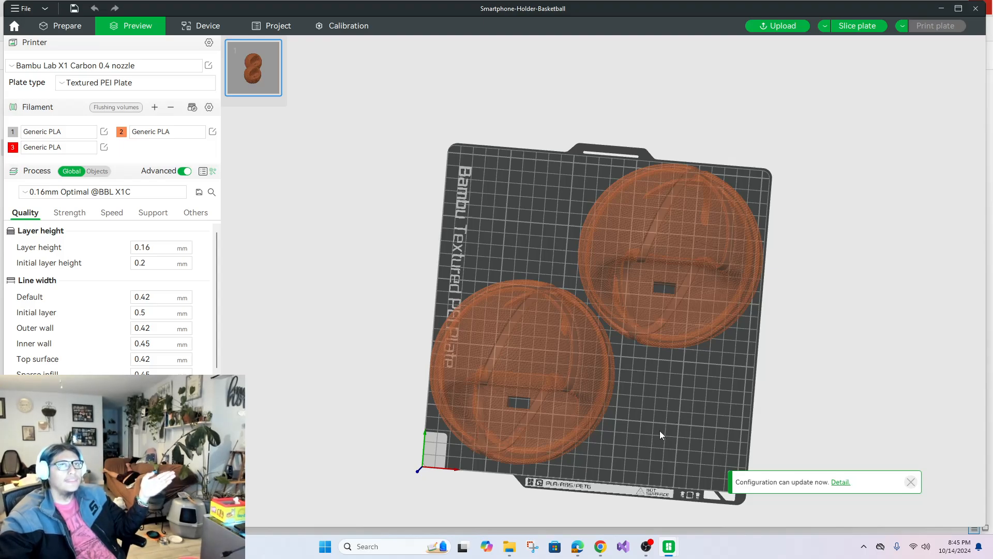
pyautogui.moveTo(653, 422); pyautogui.dragTo(669, 406)
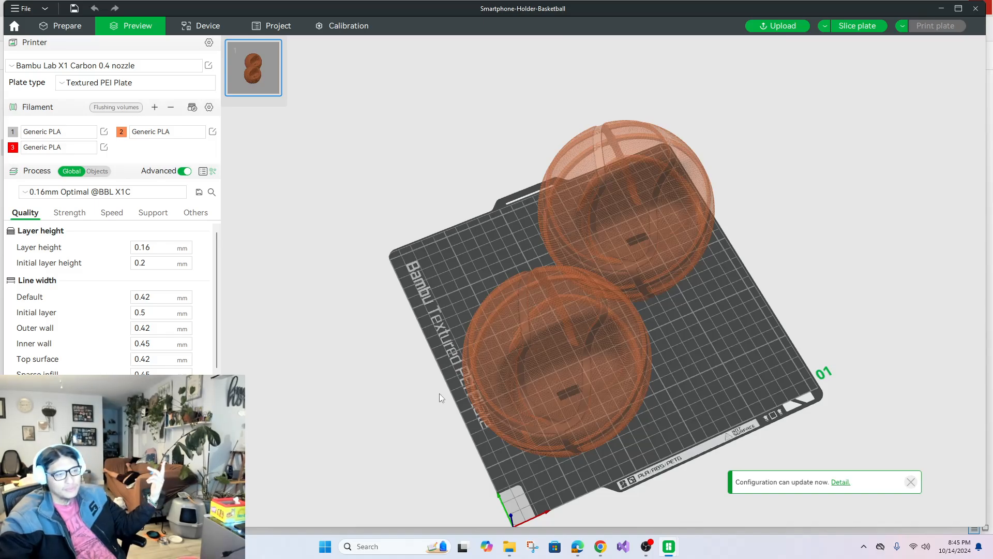
pyautogui.moveTo(439, 393); pyautogui.dragTo(421, 402)
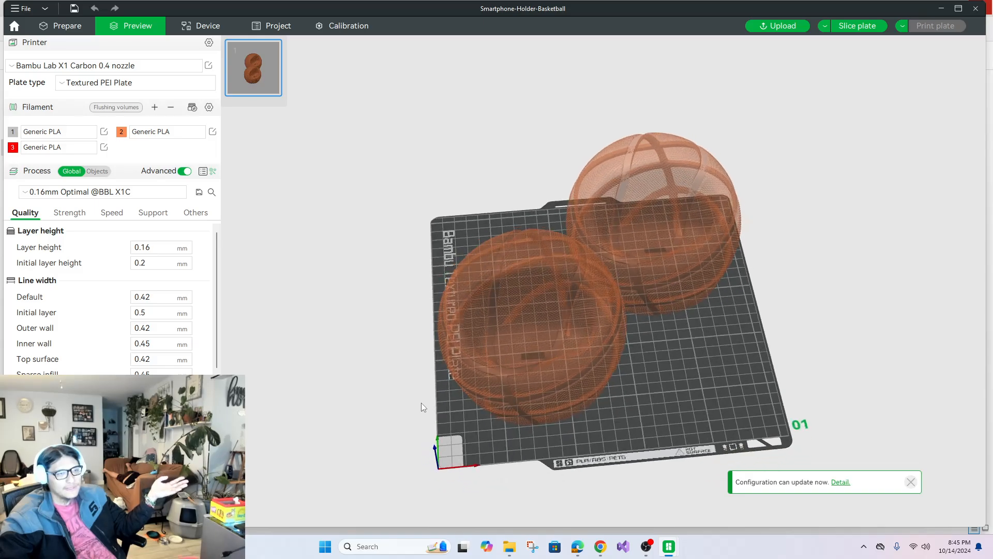
pyautogui.click(65, 26)
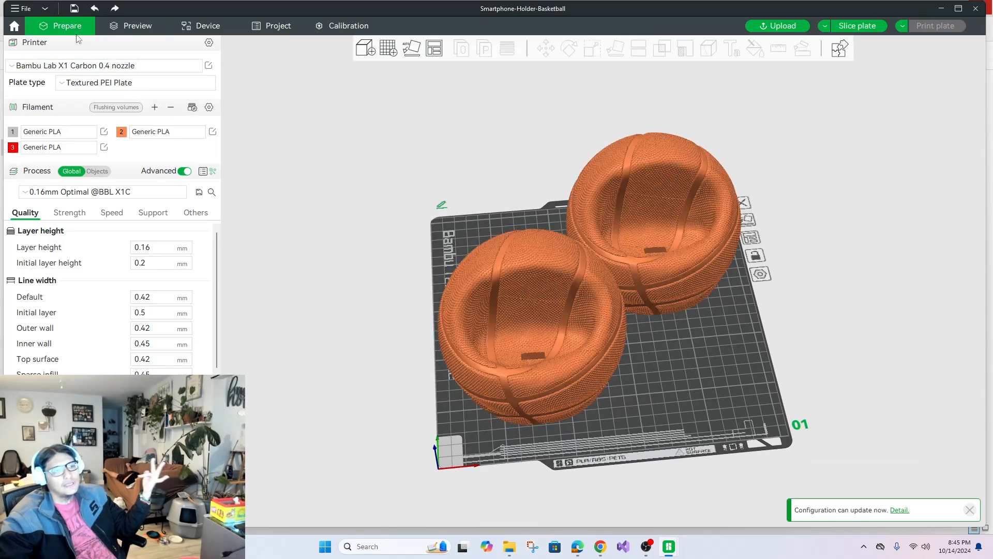
# Open color painting for the front holder with filament 1 active and change that filament's color to black.
pyautogui.click(599, 268)
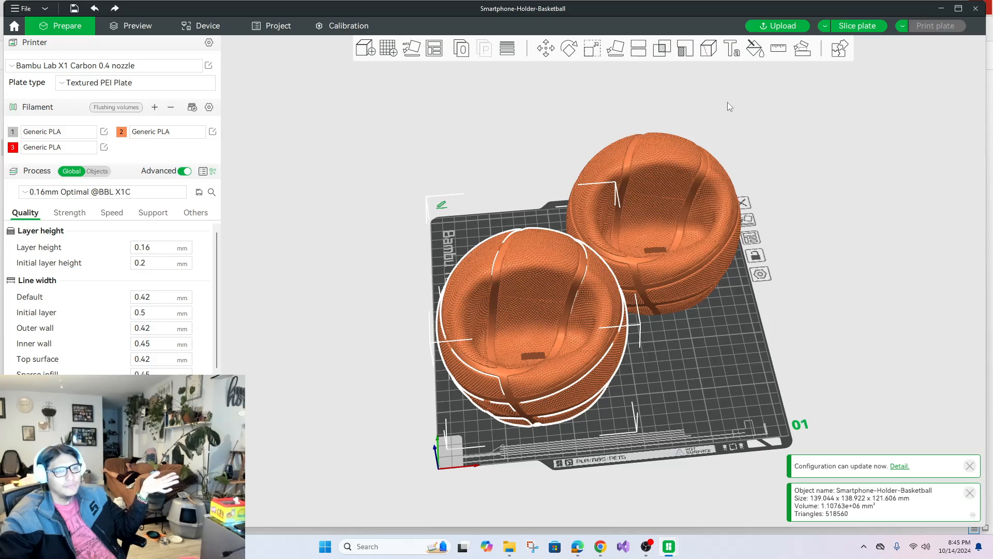
pyautogui.click(753, 52)
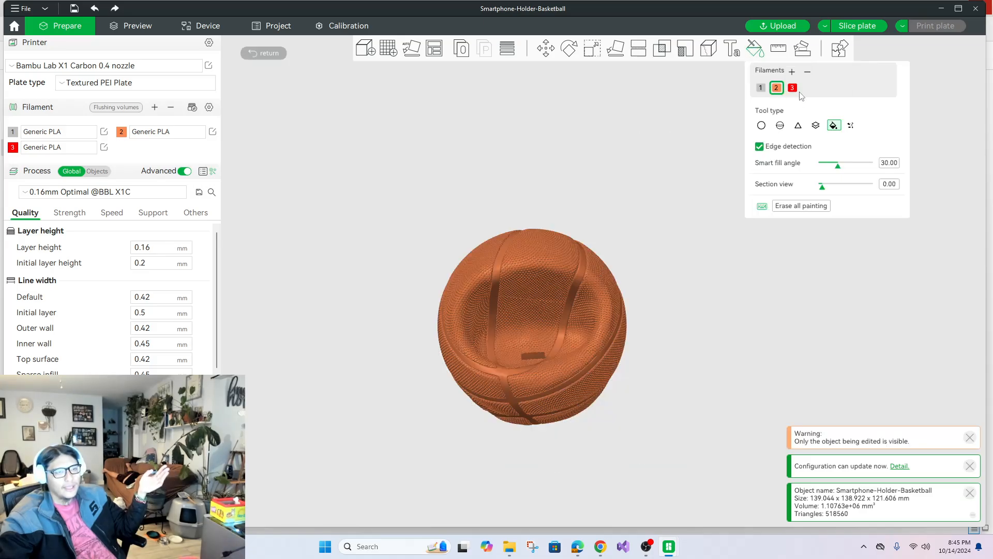
pyautogui.click(761, 87)
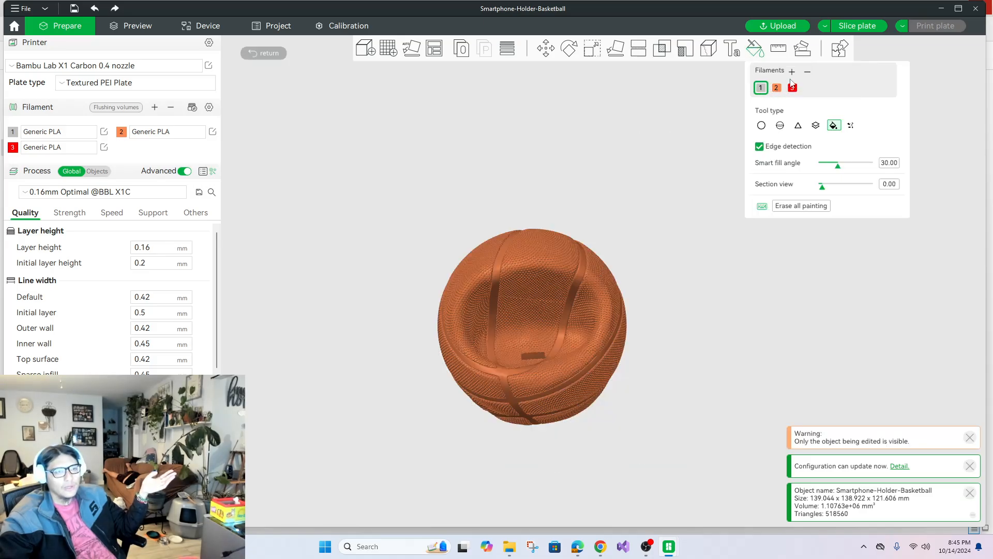
pyautogui.click(13, 133)
pyautogui.click(19, 80)
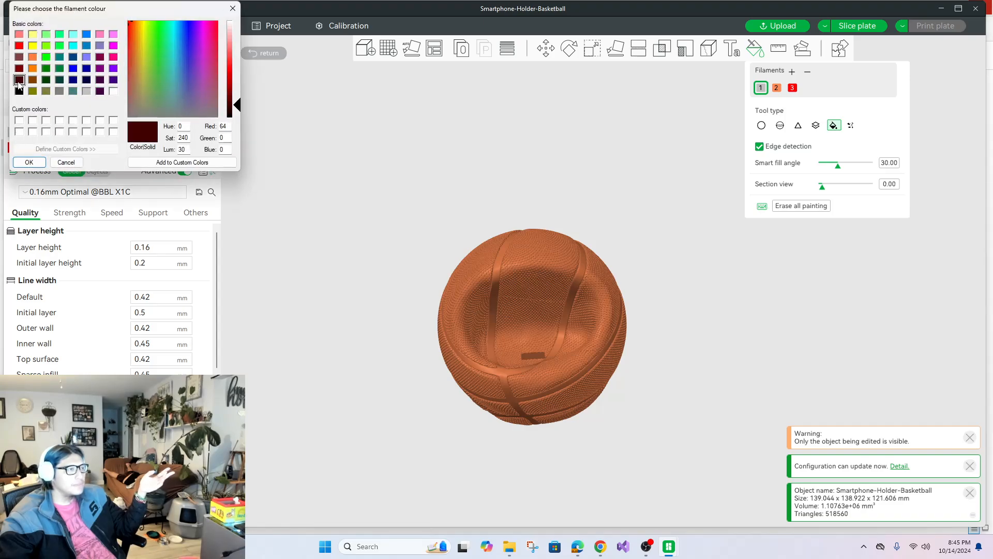
pyautogui.click(19, 91)
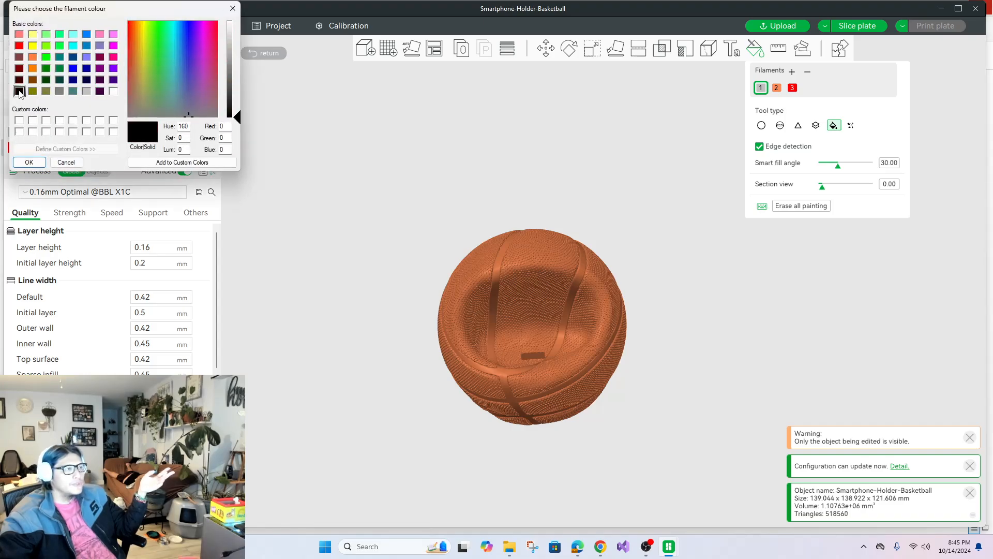
pyautogui.click(29, 161)
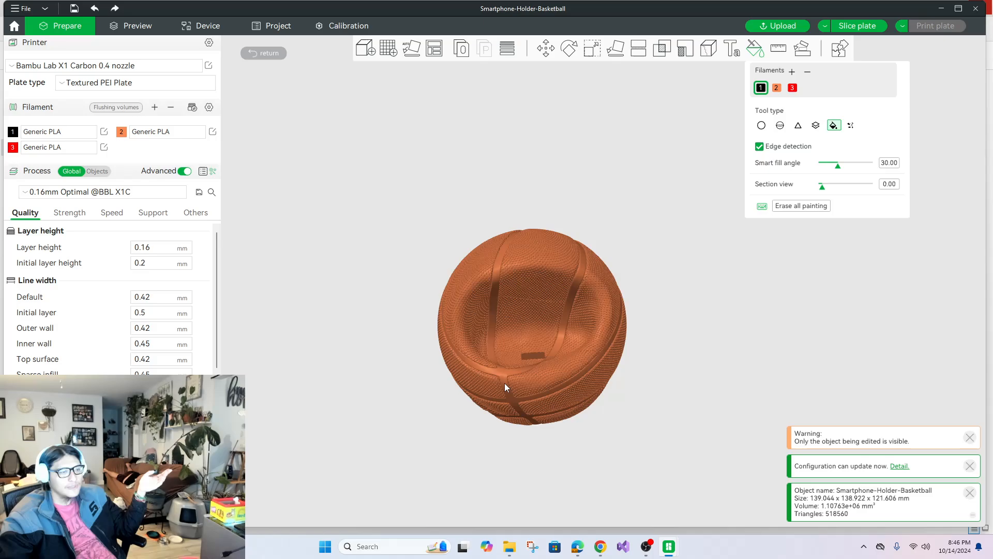
# Fill the front holder's seam lines with black filament 1 and finish its color painting.
pyautogui.scroll(5, 505, 382)
pyautogui.scroll(-5, 505, 350)
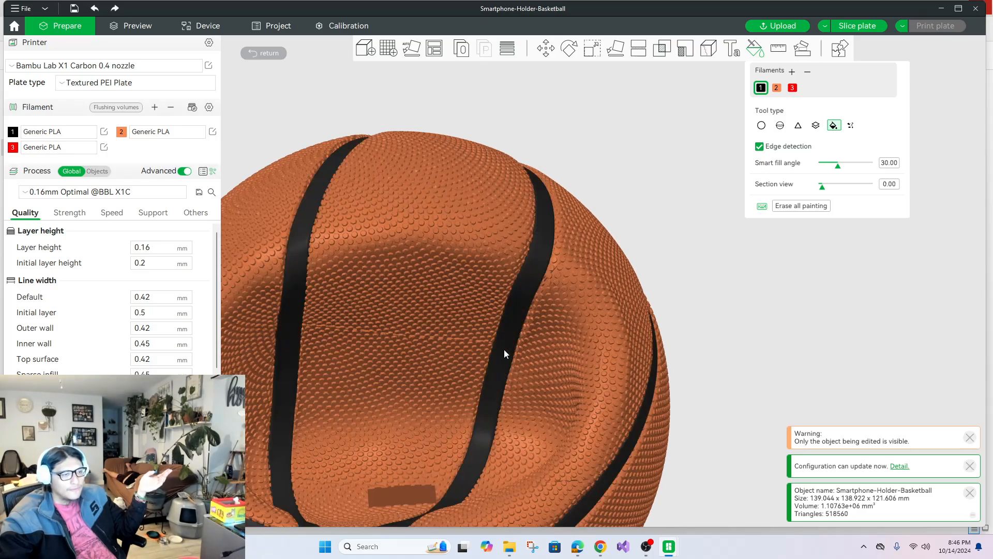
pyautogui.moveTo(712, 311)
pyautogui.mouseDown()
pyautogui.moveTo(726, 273)
pyautogui.moveTo(704, 339)
pyautogui.moveTo(707, 321)
pyautogui.mouseUp()
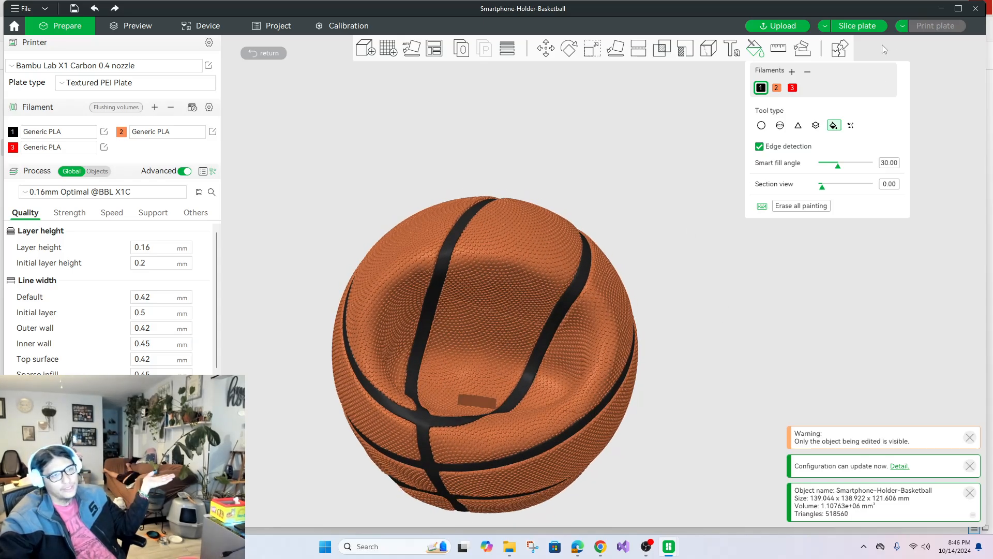
pyautogui.click(751, 49)
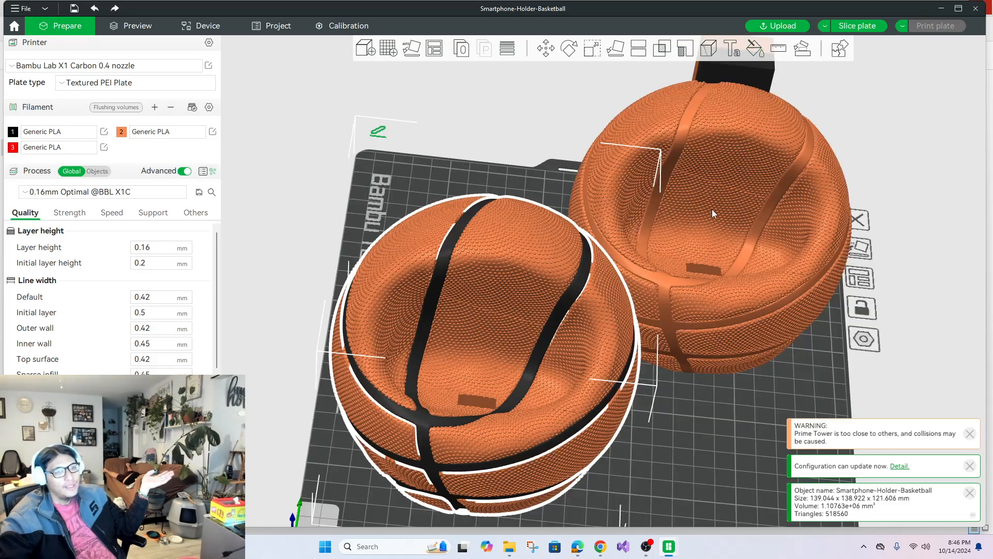
# Color-paint the rear holder, filling its seam lines with black filament 1.
pyautogui.click(713, 209)
pyautogui.click(755, 50)
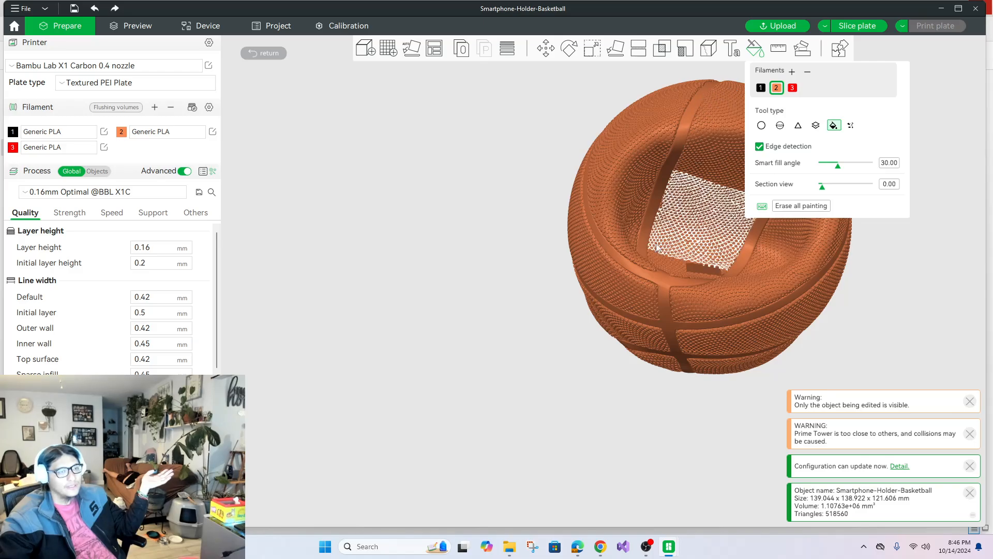
pyautogui.click(761, 88)
pyautogui.click(672, 163)
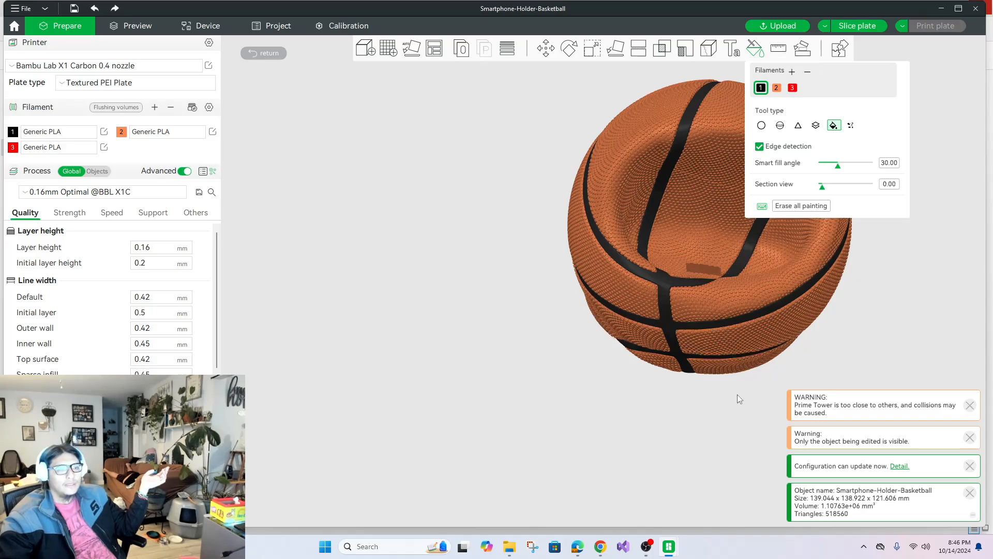
pyautogui.moveTo(737, 395); pyautogui.dragTo(727, 373)
pyautogui.click(754, 49)
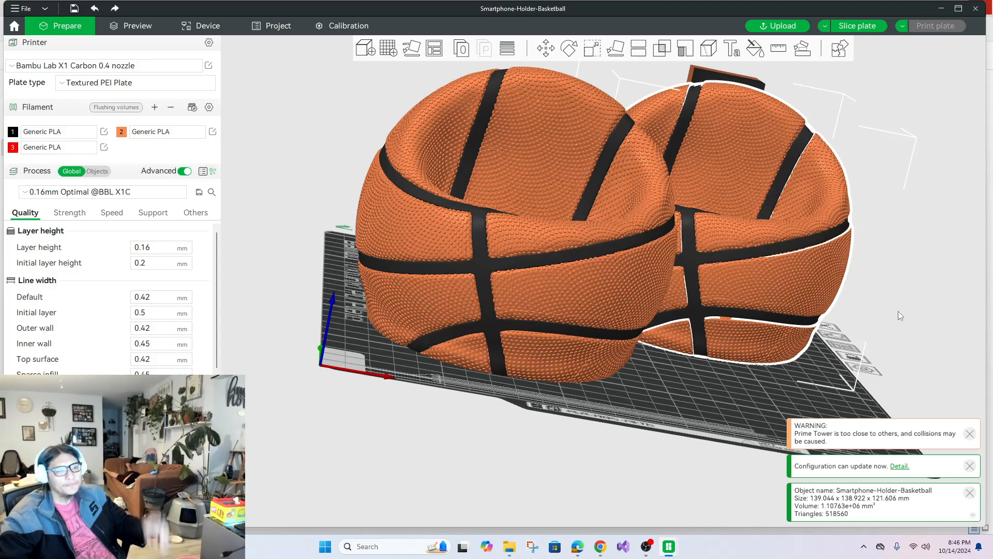
# Set up a text shape for the rear holder reading "Rl3d" in the Arial Black font.
pyautogui.moveTo(898, 312); pyautogui.dragTo(919, 309)
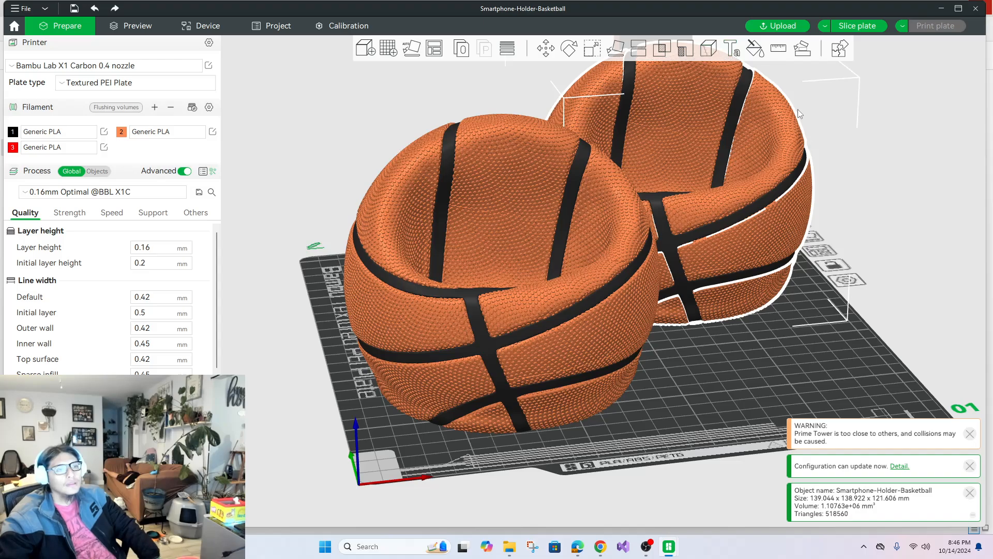
pyautogui.click(729, 50)
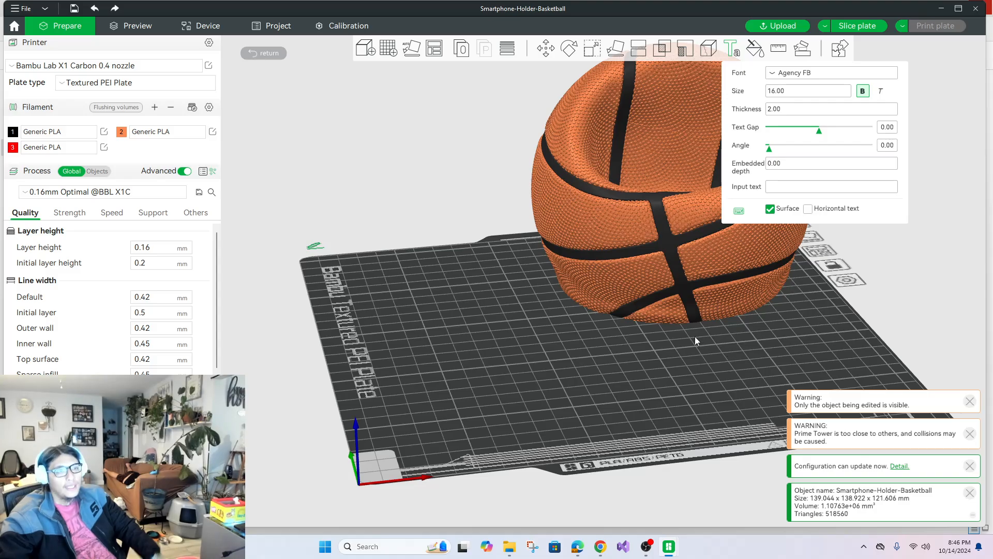
pyautogui.moveTo(749, 378); pyautogui.dragTo(815, 236)
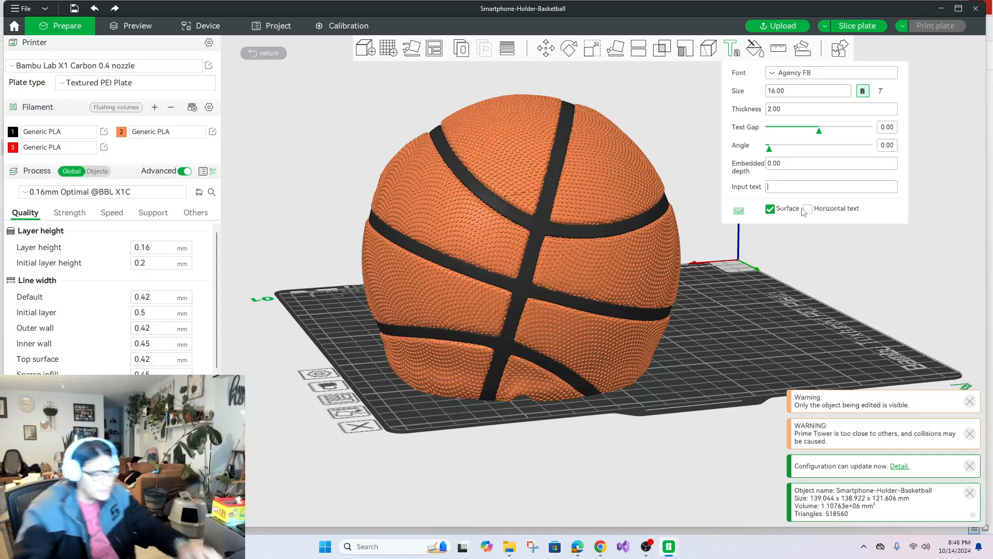
pyautogui.write('Ro')
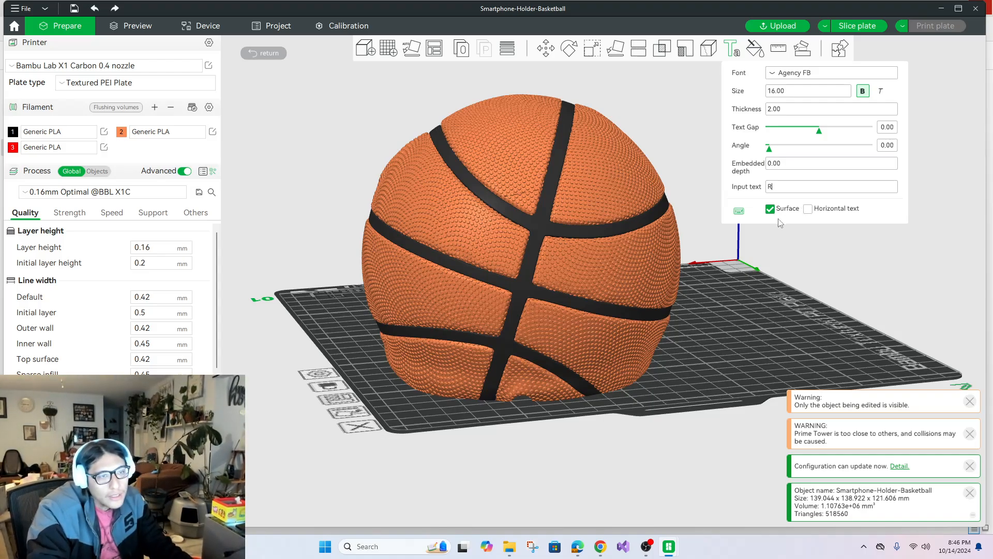
pyautogui.press('BackSpace')
pyautogui.write('l3')
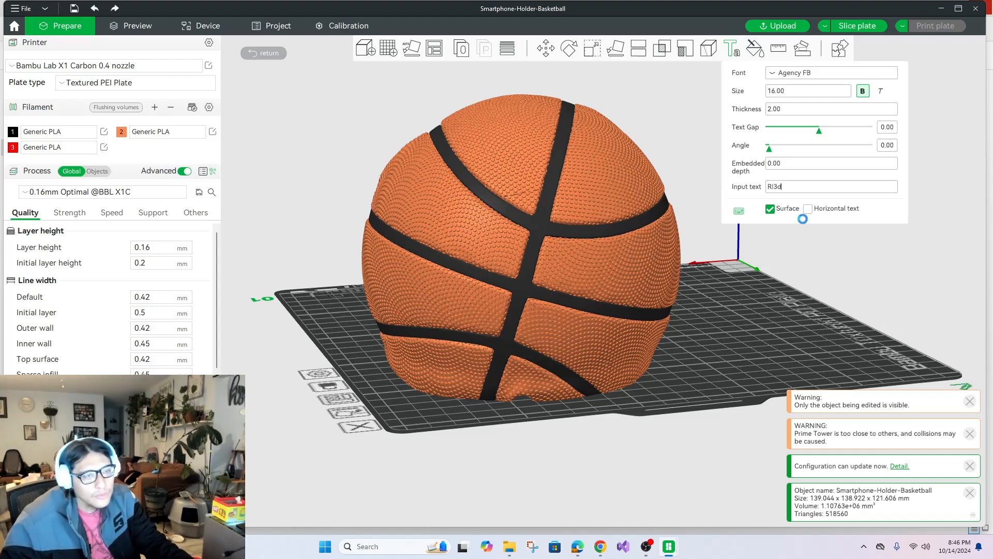
pyautogui.write('d')
pyautogui.click(831, 75)
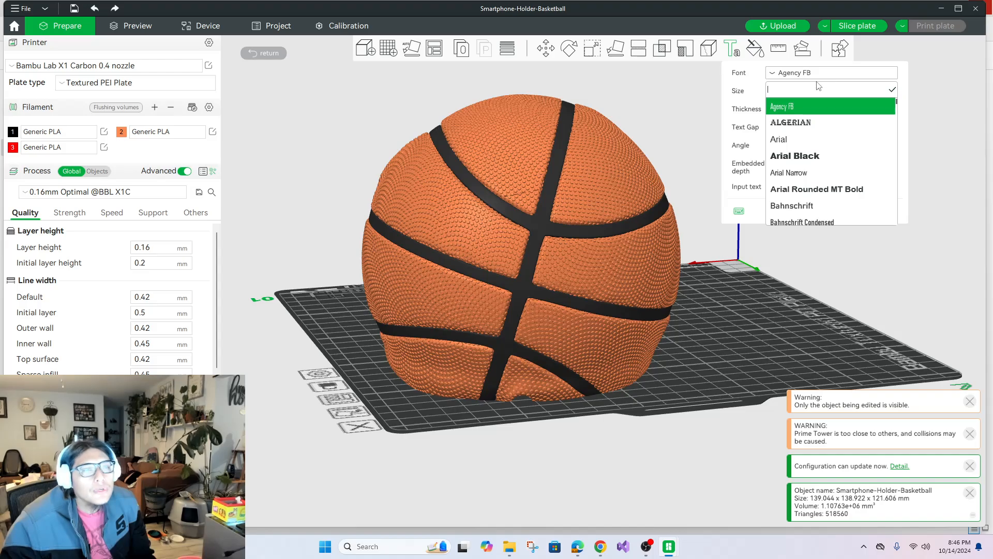
pyautogui.click(808, 157)
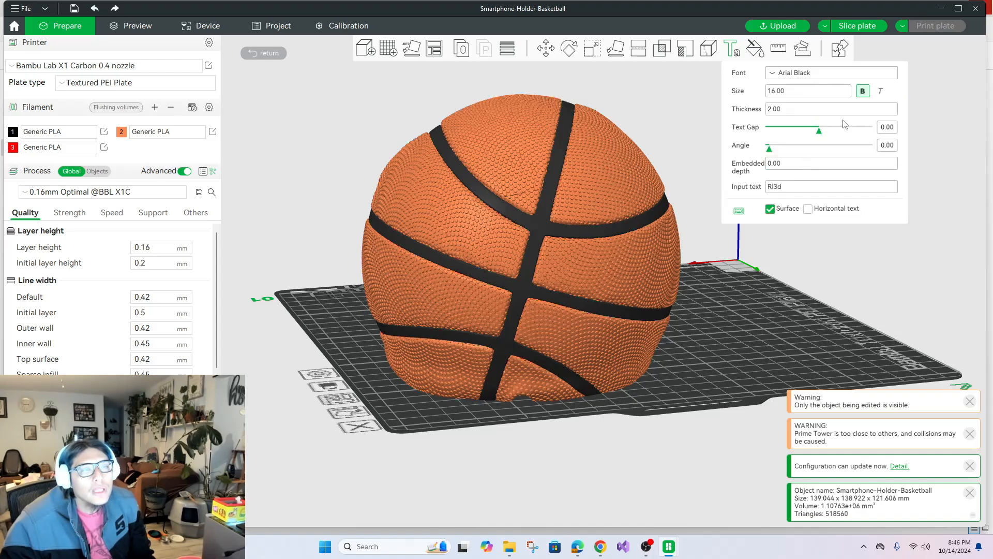
# Try placing the surface text on the textured panel beside the vertical seam on the ball's back.
pyautogui.click(774, 212)
pyautogui.click(772, 211)
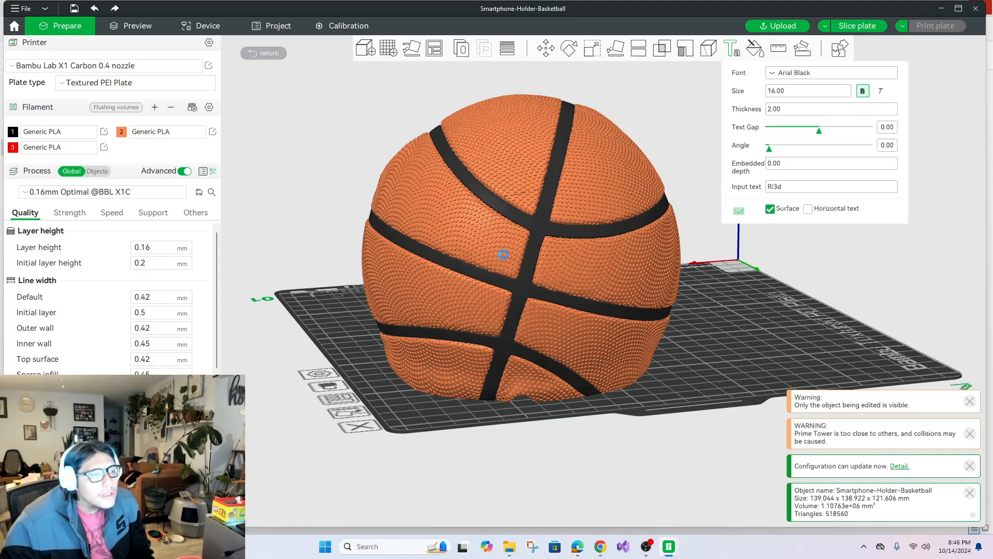
pyautogui.click(572, 278)
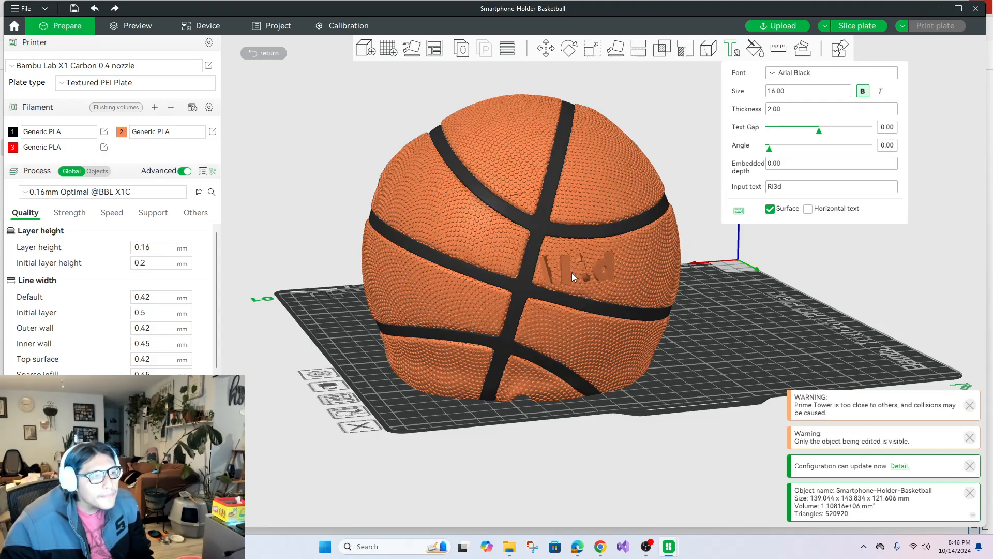
# Enable horizontal text and place "Rl3d" on the textured panel beside the back vertical seam, adjusting its position.
pyautogui.click(808, 209)
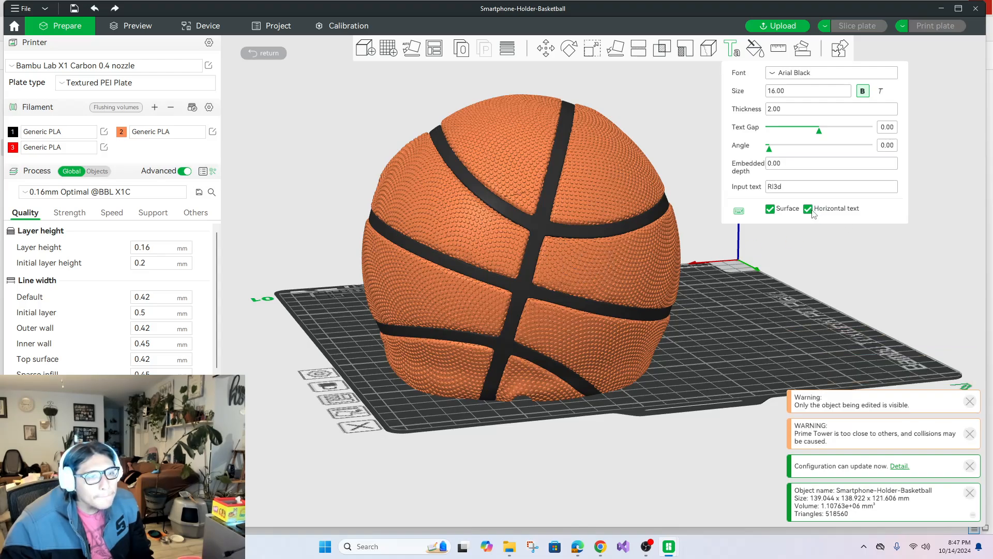
pyautogui.click(585, 280)
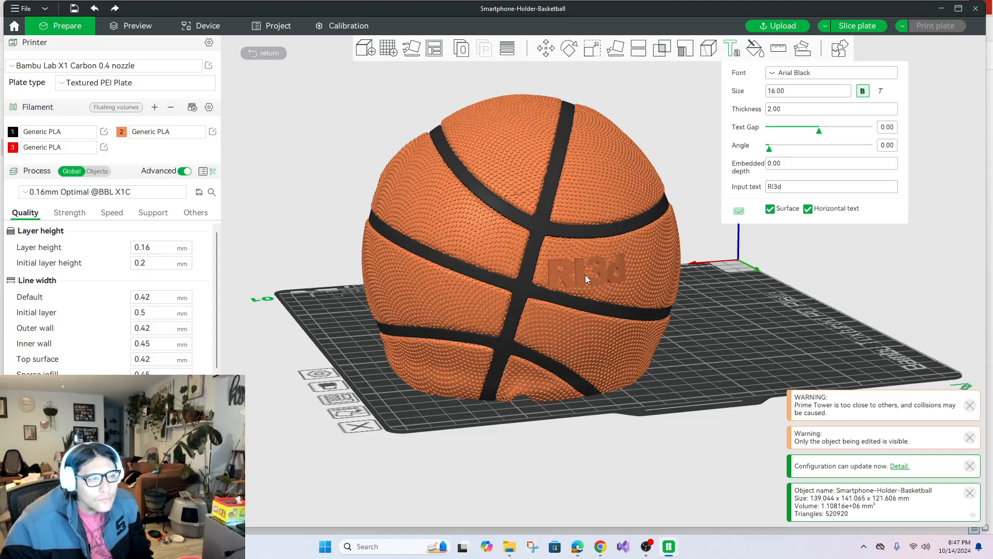
pyautogui.click(585, 275)
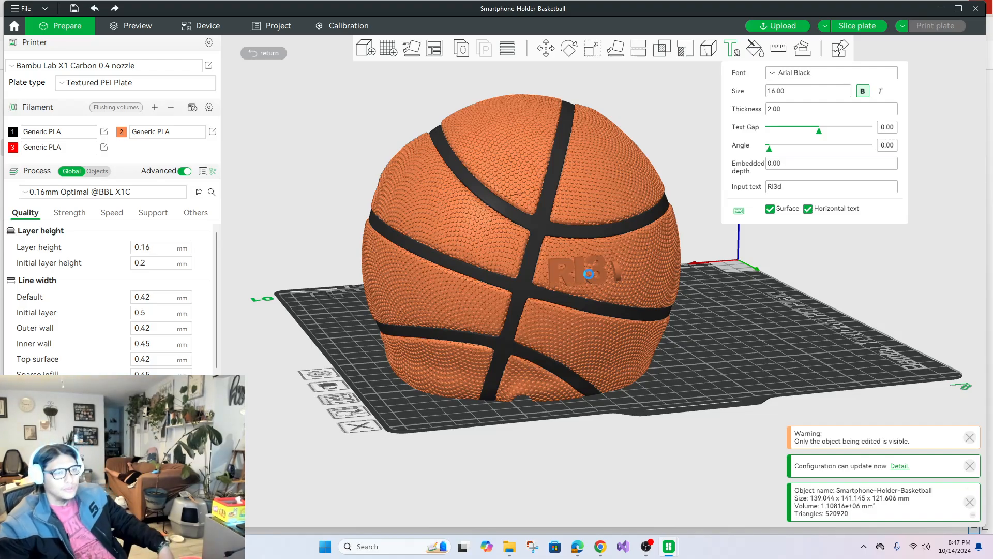
pyautogui.click(588, 275)
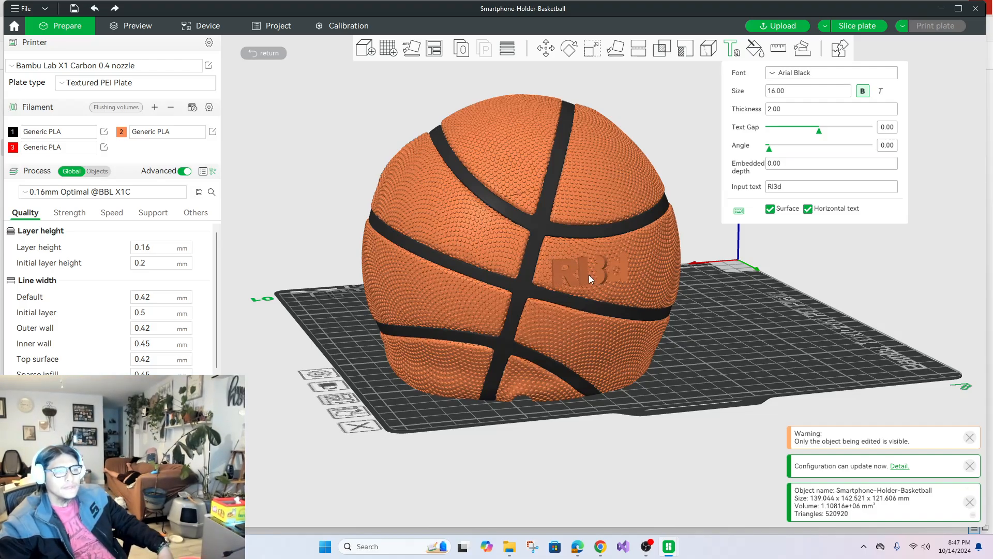
# Set the text thickness to 0.5 and embedded depth to 1, and place the text beside the back vertical seam.
pyautogui.click(589, 274)
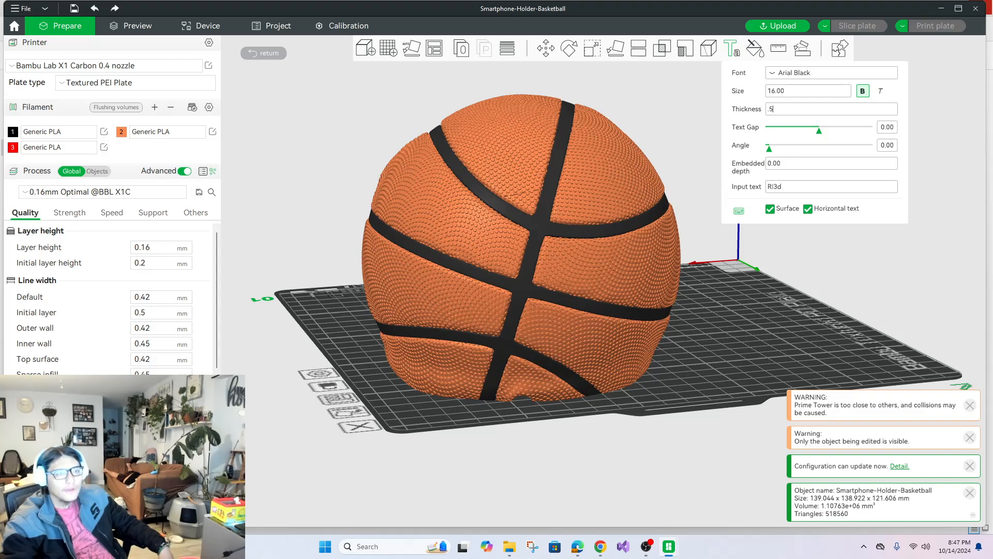
pyautogui.click(787, 164)
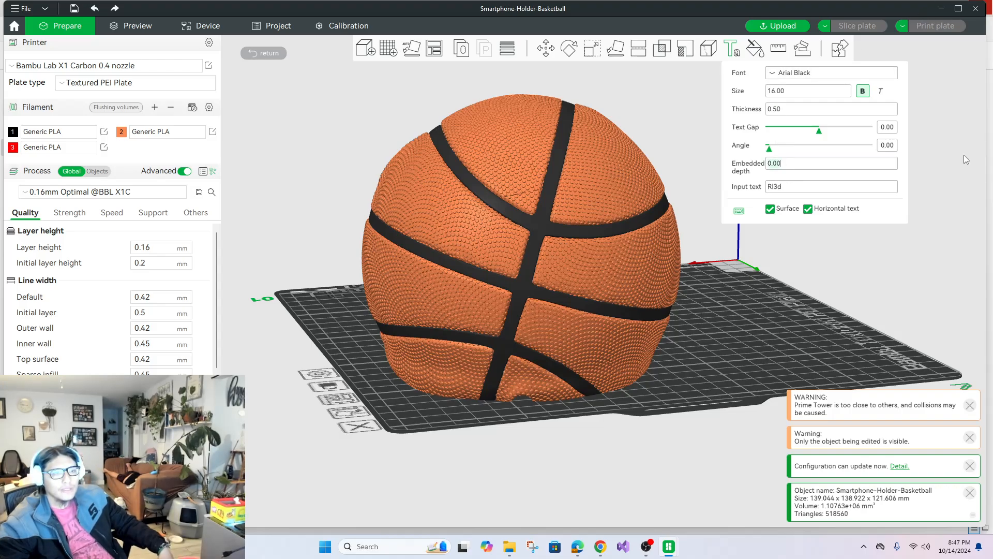
pyautogui.write('.2')
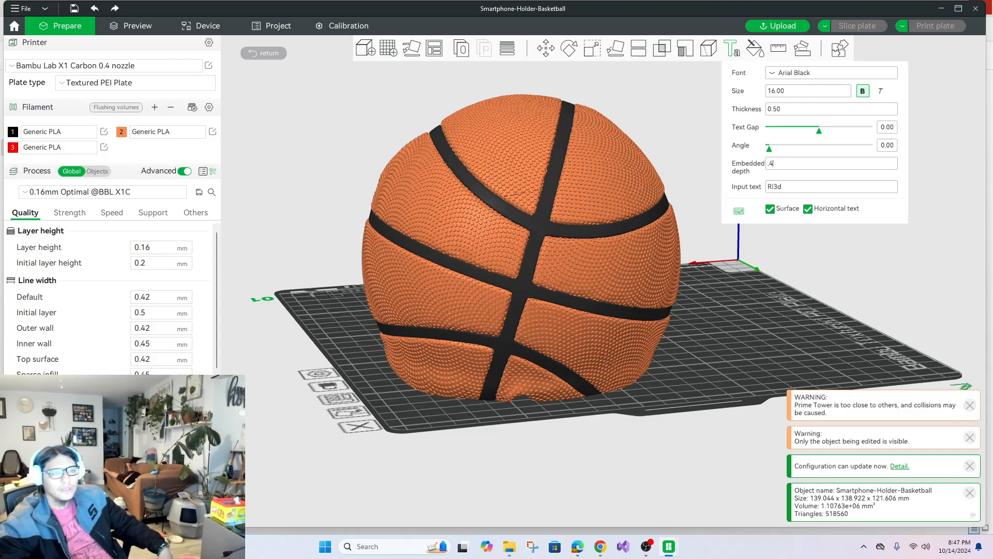
pyautogui.press('BackSpace')
pyautogui.press('BackSpace')
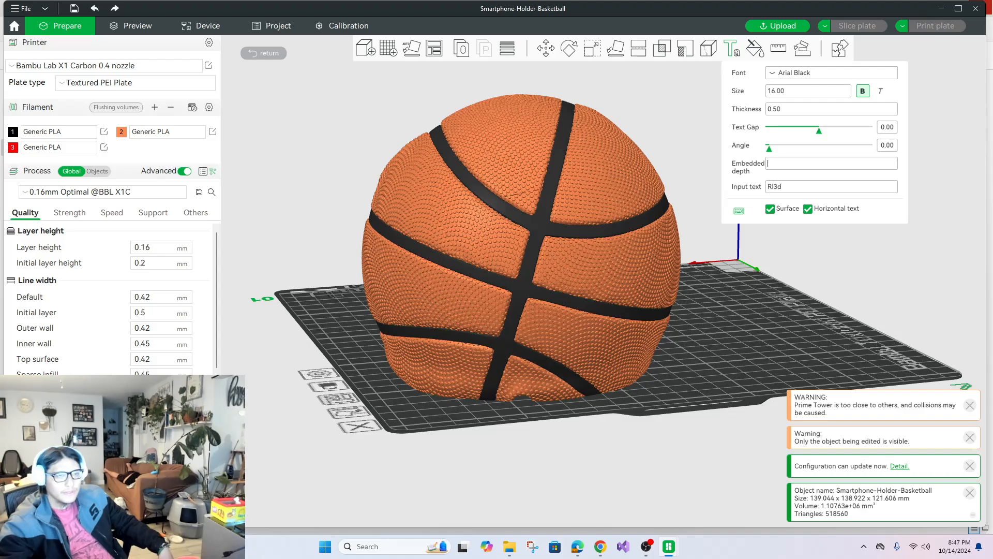
pyautogui.write('1')
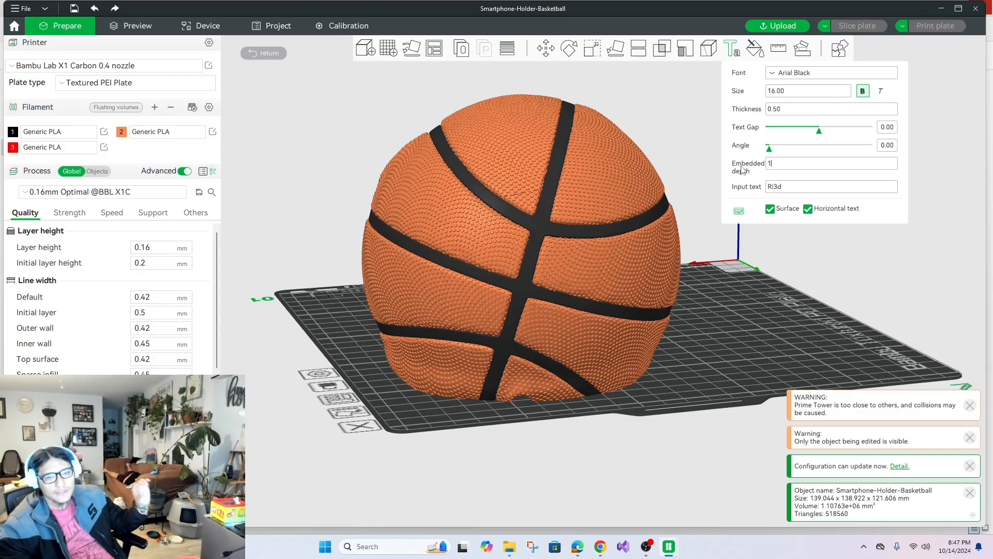
pyautogui.click(580, 265)
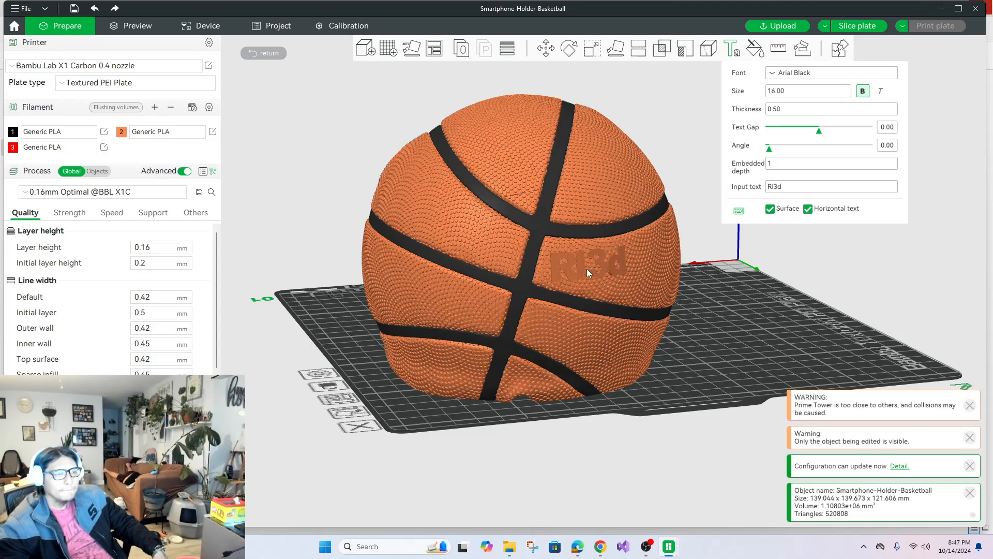
pyautogui.click(587, 268)
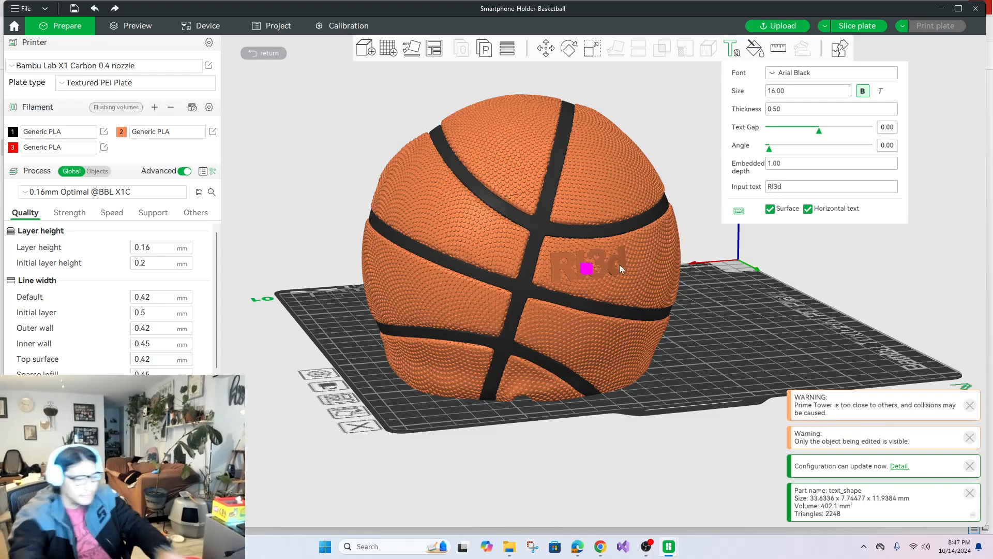
# Try the text as "RI3D" at other spots on the panels beside the back seam, and undo the added text.
pyautogui.press('BackSpace')
pyautogui.write('D')
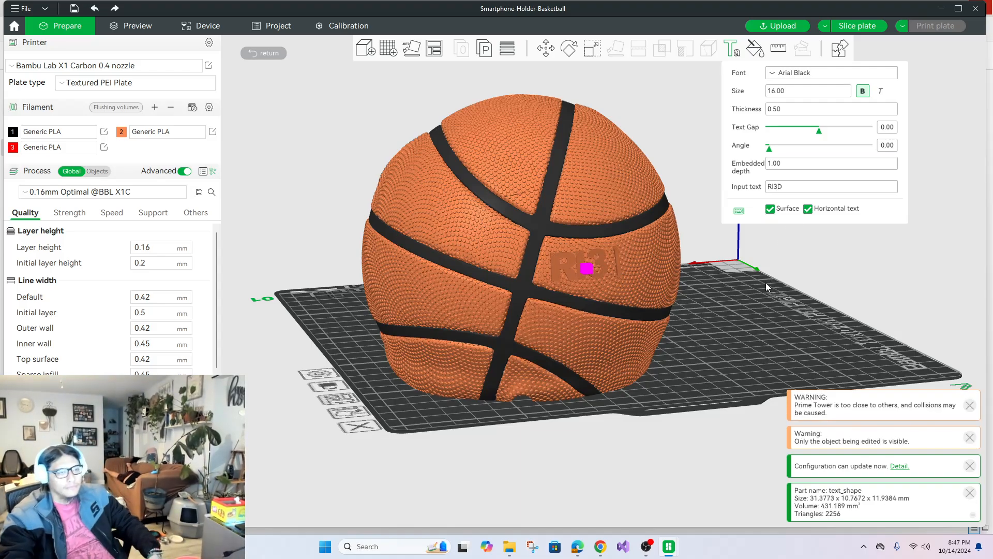
pyautogui.moveTo(765, 282); pyautogui.dragTo(537, 291)
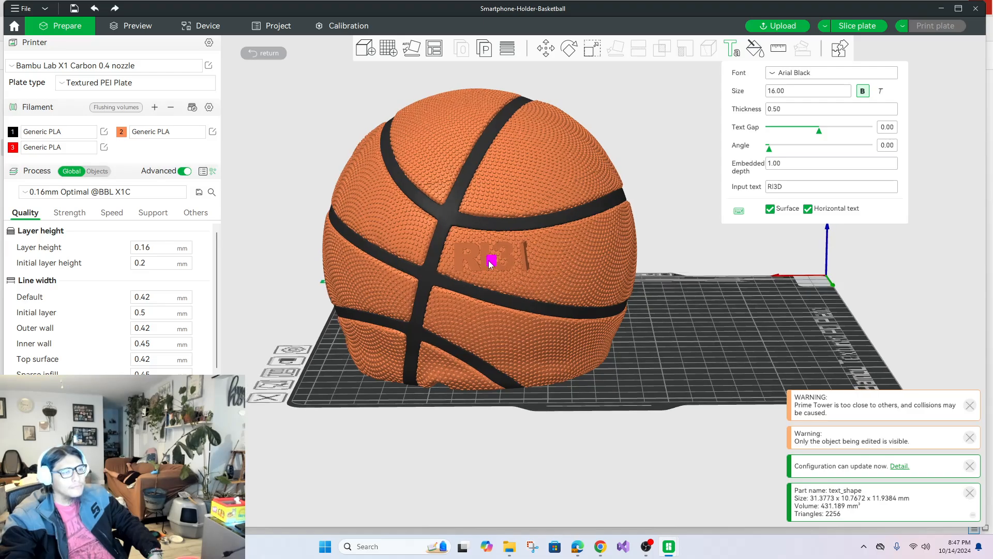
pyautogui.moveTo(486, 260); pyautogui.dragTo(486, 264)
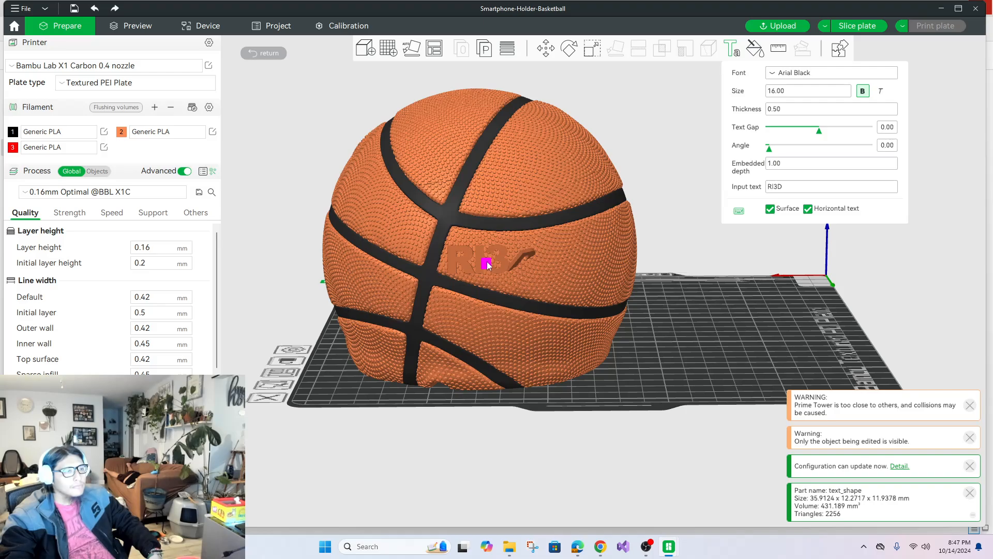
pyautogui.click(521, 183)
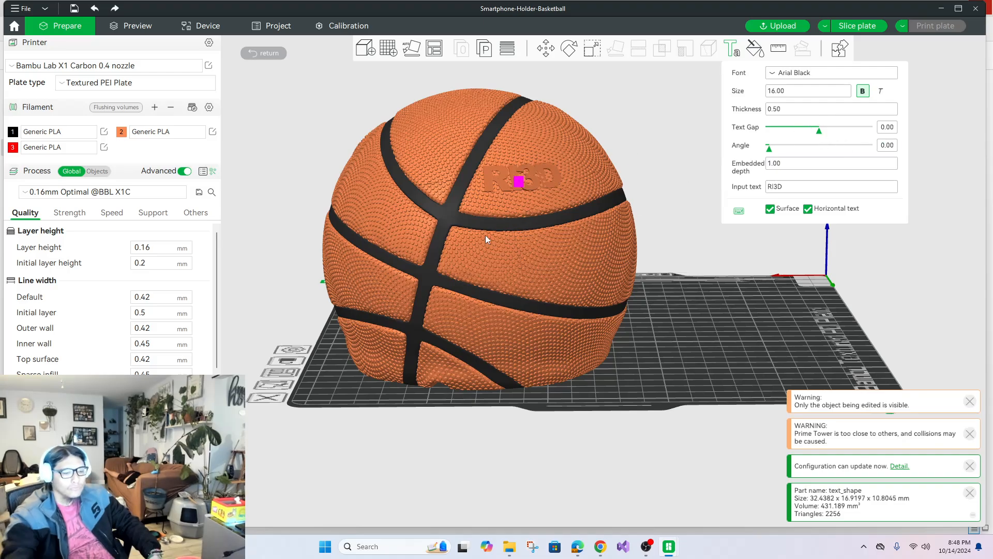
pyautogui.hotkey('ctrl', 'z')
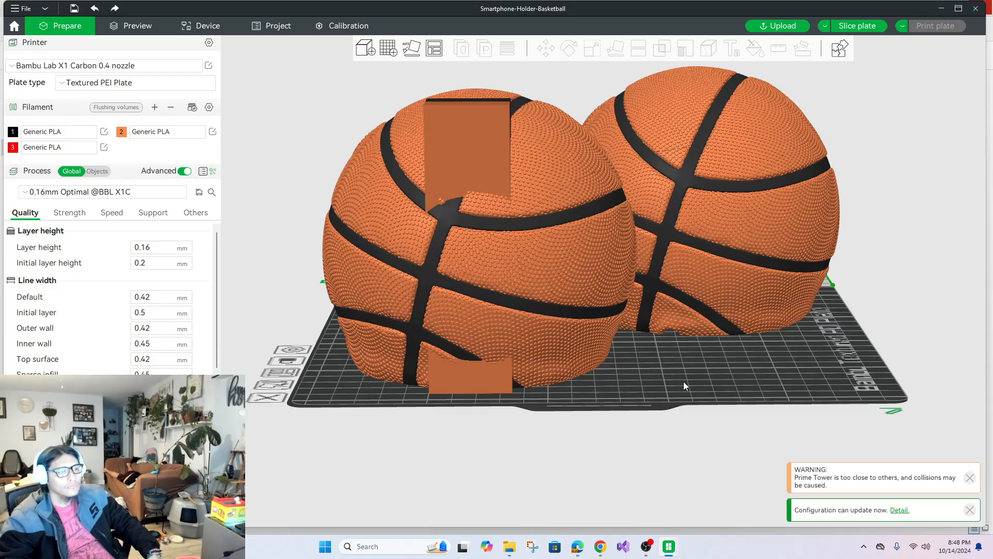
# Move the prime tower clear of both holders, to the plate edge with the Bambu lettering.
pyautogui.moveTo(691, 414); pyautogui.dragTo(752, 392)
pyautogui.moveTo(746, 430); pyautogui.dragTo(914, 266)
pyautogui.click(895, 356)
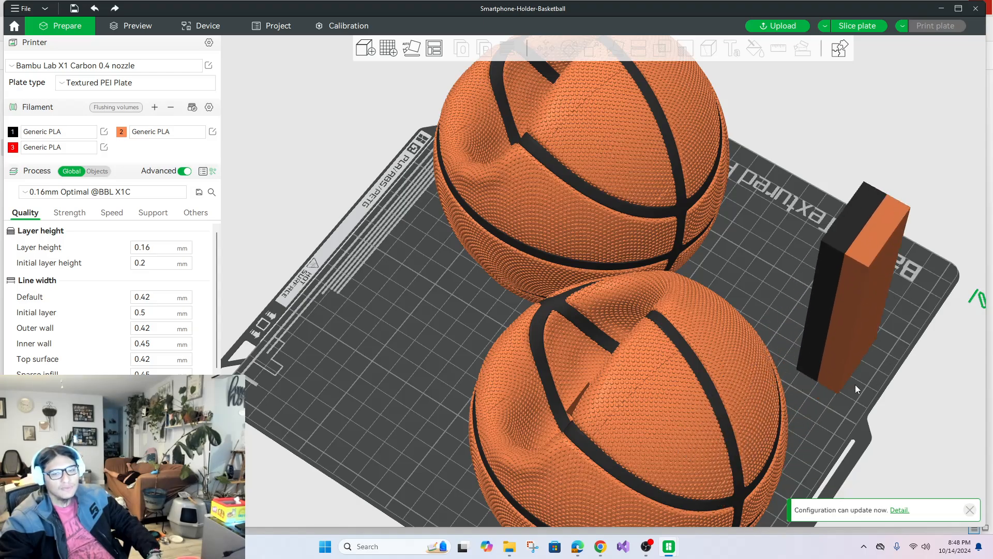
pyautogui.moveTo(854, 420); pyautogui.dragTo(628, 249)
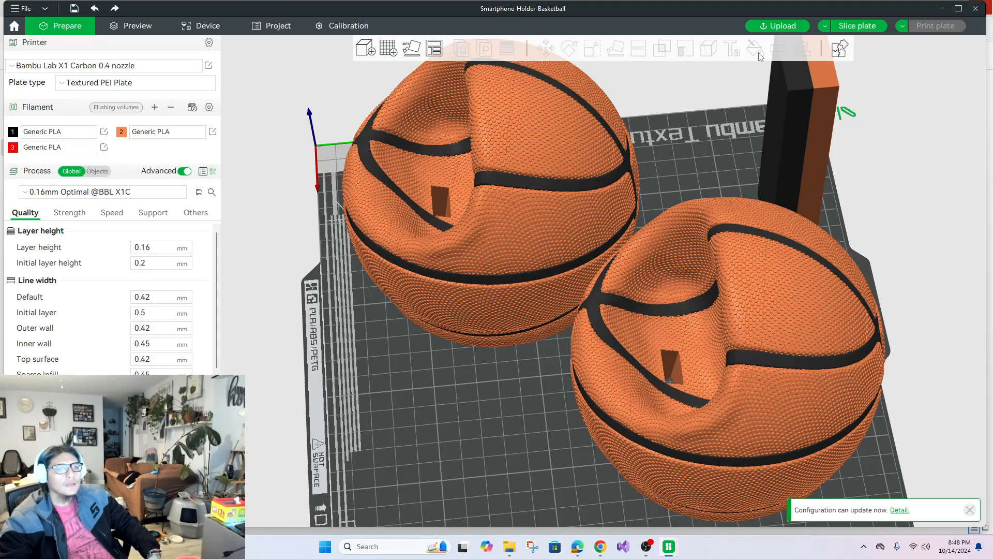
# Start a new text shape on the holder nearest the prime tower and enter "RI3D" as its text.
pyautogui.click(707, 239)
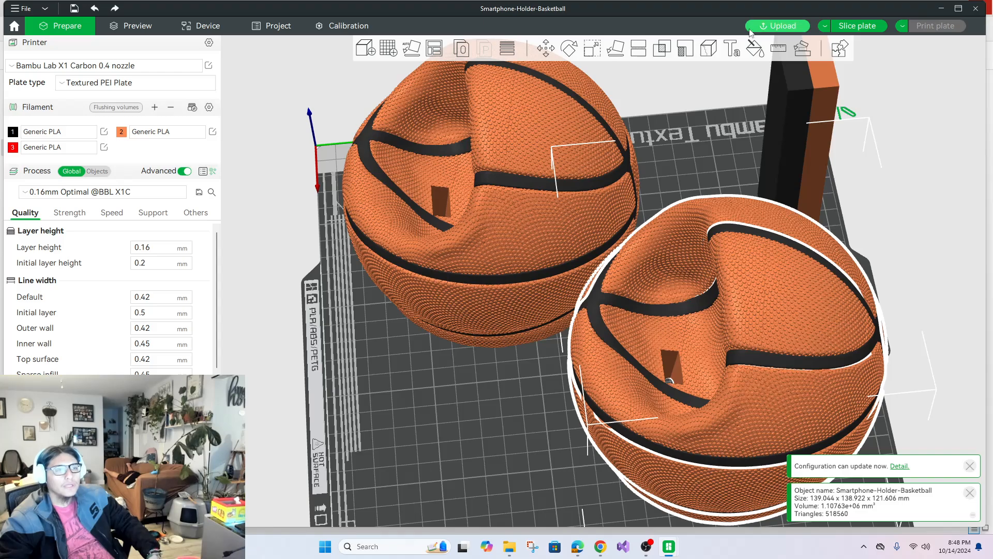
pyautogui.click(731, 48)
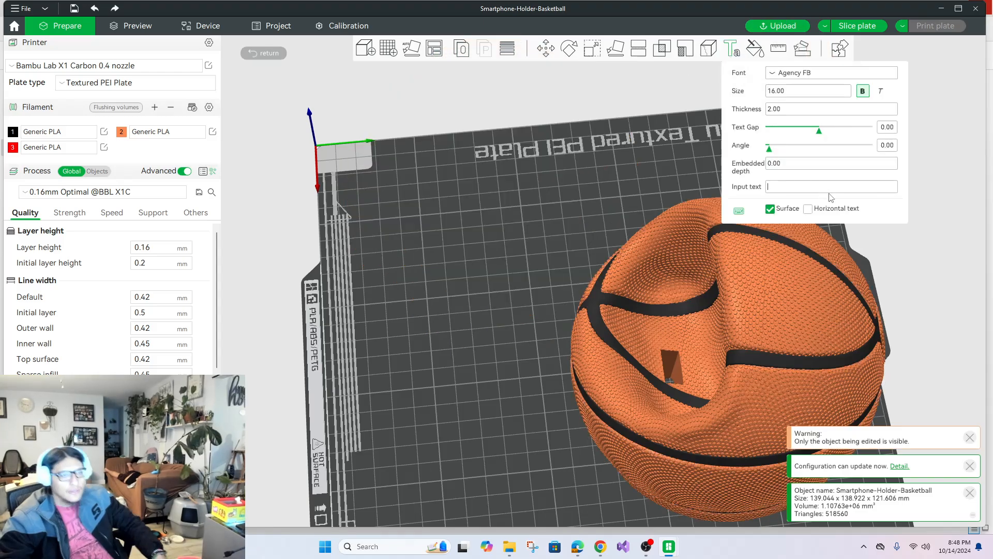
pyautogui.write('Re')
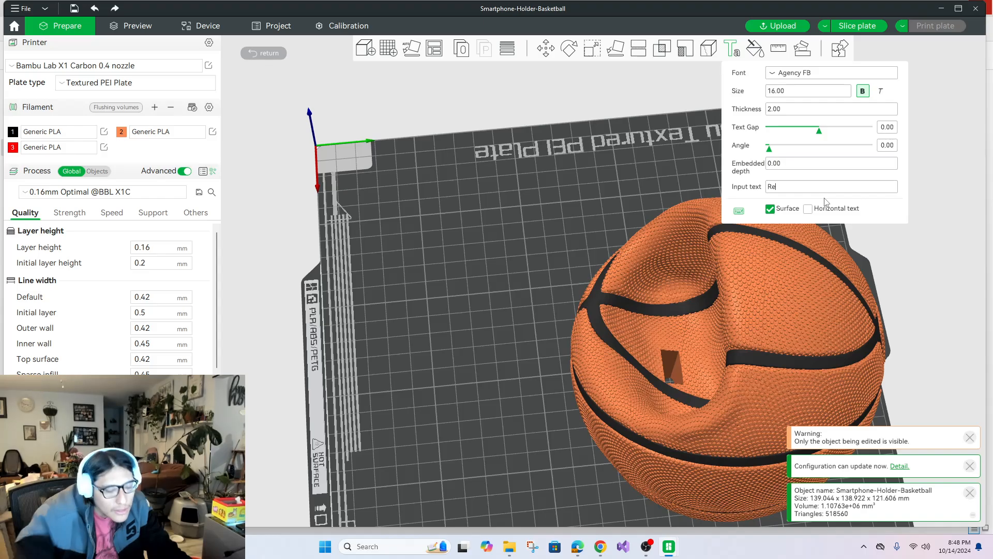
pyautogui.press('BackSpace')
pyautogui.press('BackSpace')
pyautogui.write('I#D')
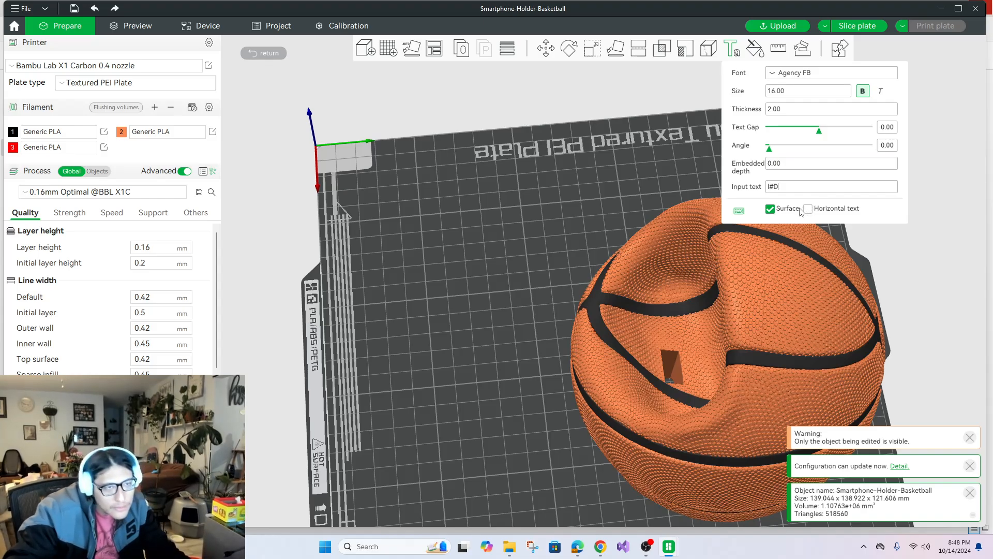
pyautogui.press('BackSpace')
pyautogui.press('BackSpace')
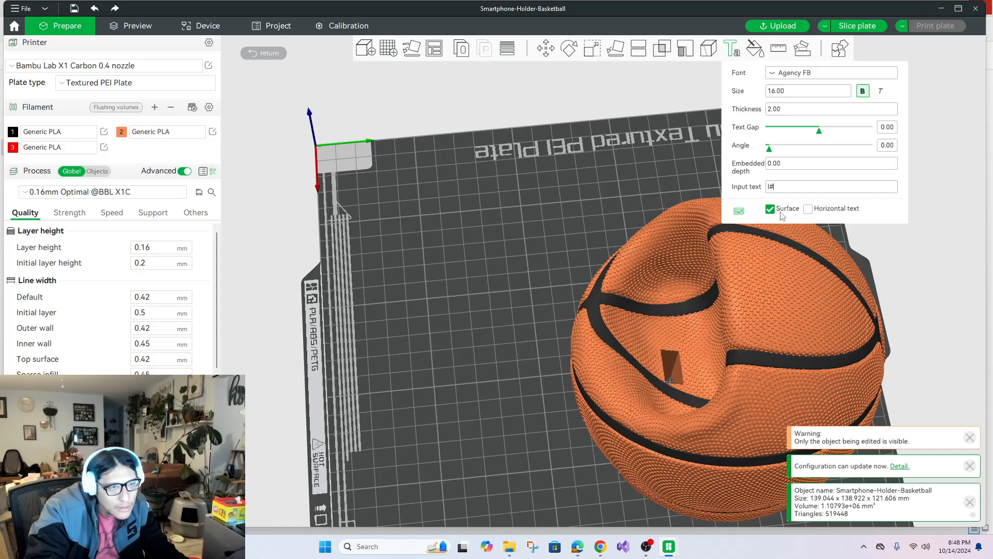
pyautogui.press('BackSpace')
pyautogui.write('R')
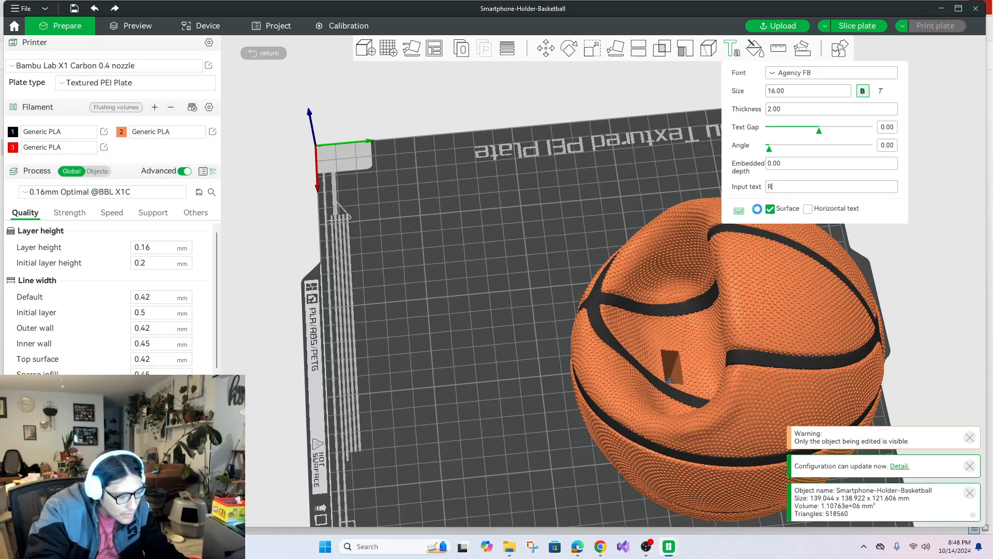
pyautogui.write('I3')
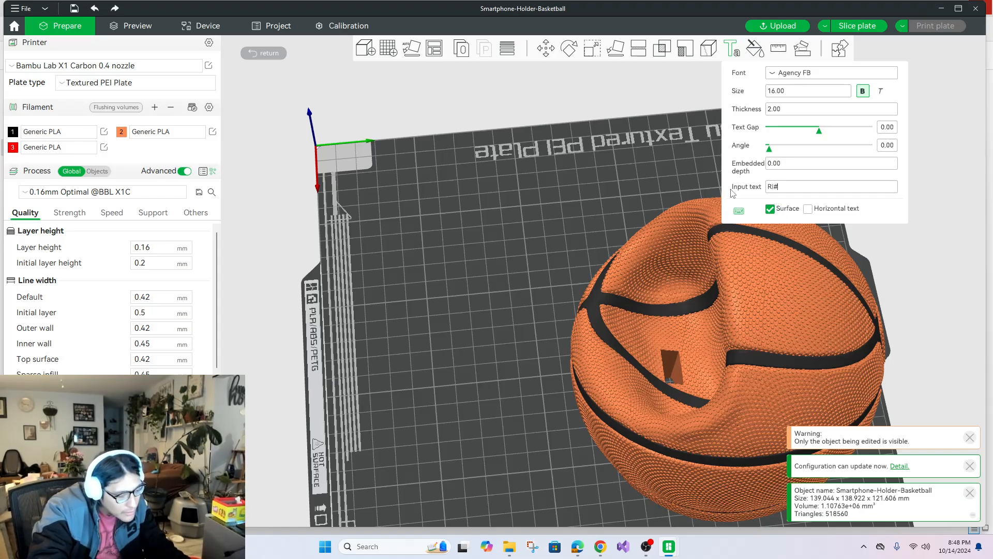
pyautogui.write('d')
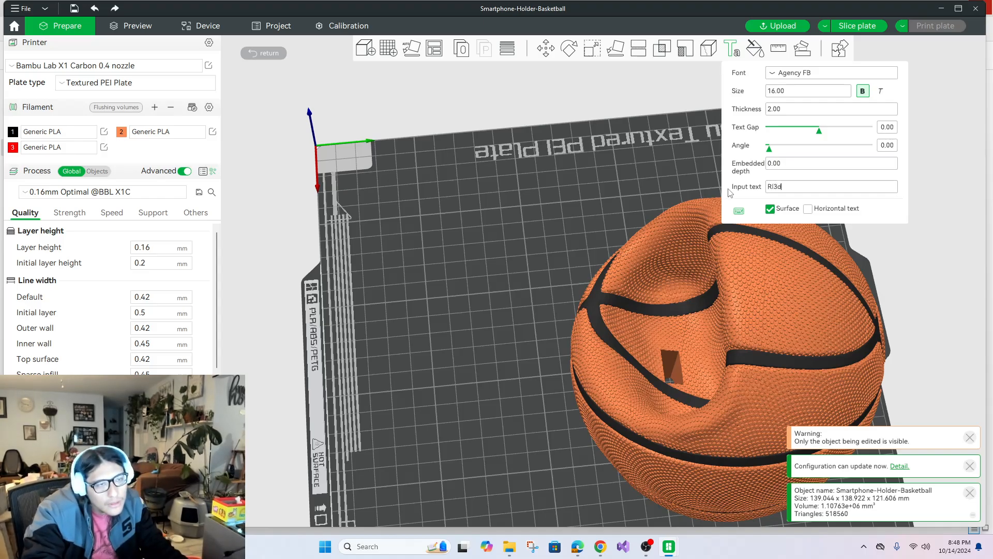
pyautogui.press('BackSpace')
pyautogui.write('D')
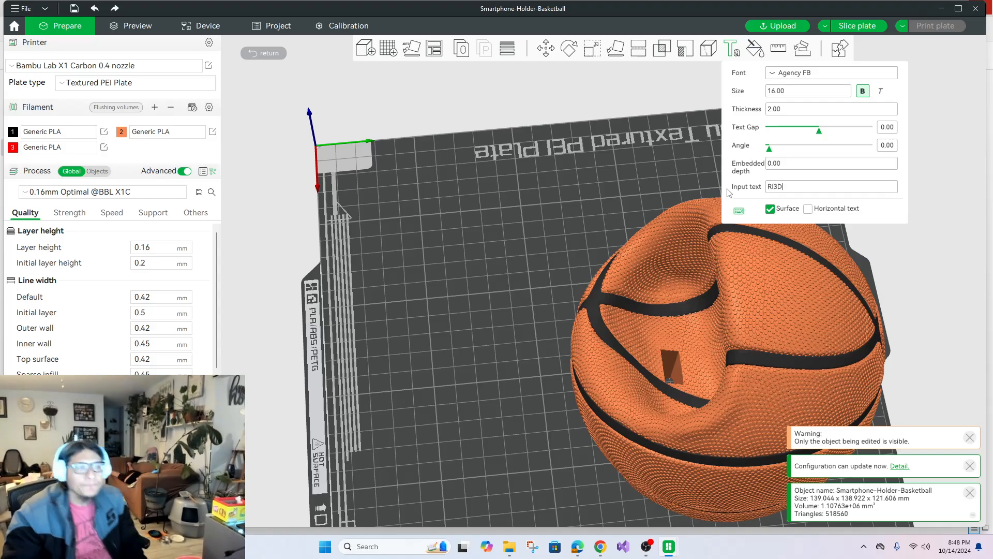
# Try placing "RI3D" across the side seam and on the rim above the phone recess.
pyautogui.click(794, 373)
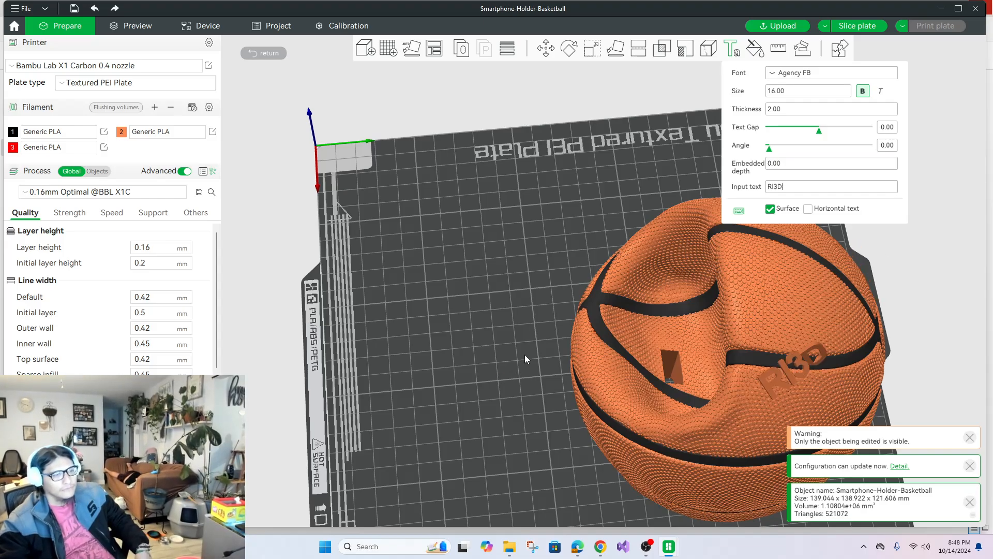
pyautogui.moveTo(525, 355); pyautogui.dragTo(648, 420)
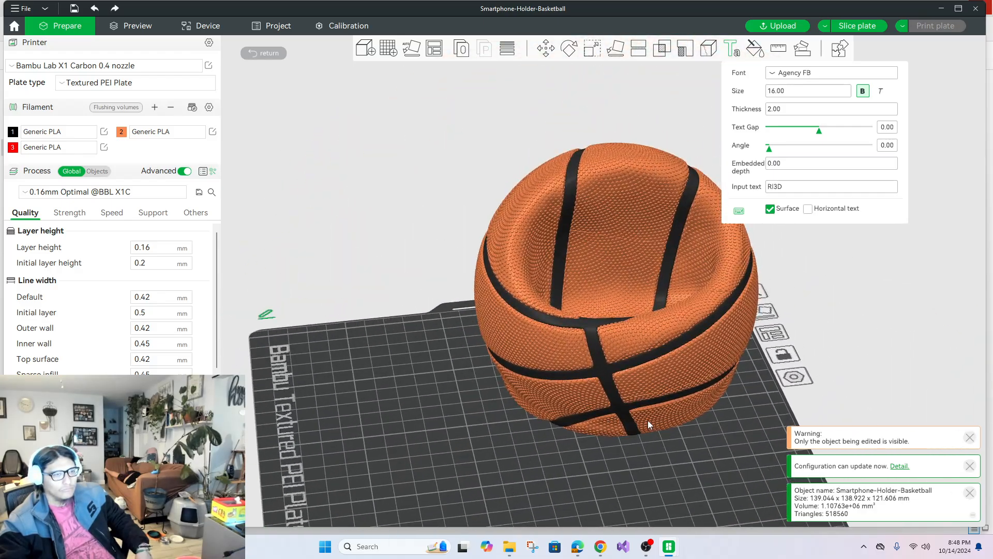
pyautogui.click(625, 155)
pyautogui.moveTo(627, 154)
pyautogui.mouseDown()
pyautogui.moveTo(639, 151)
pyautogui.moveTo(621, 154)
pyautogui.mouseUp()
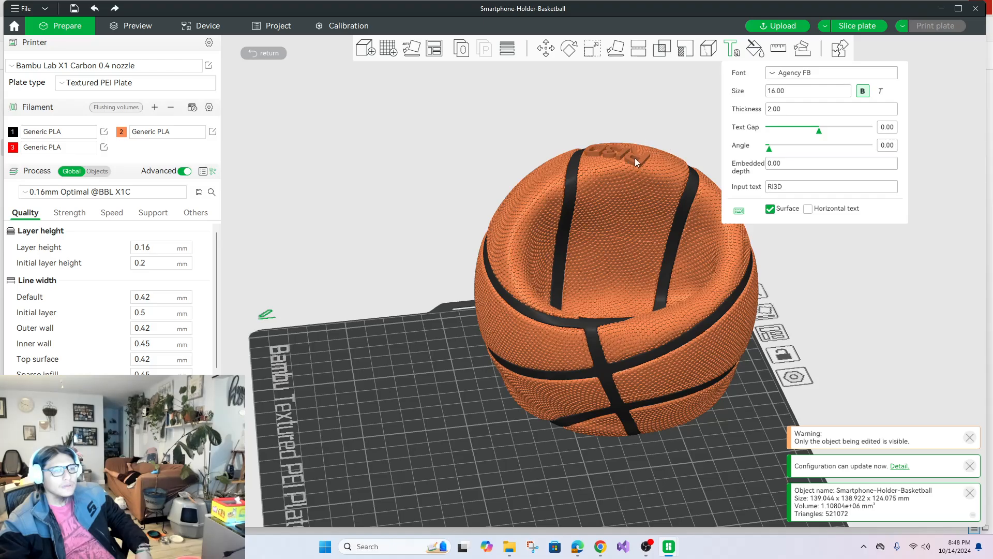
pyautogui.click(637, 160)
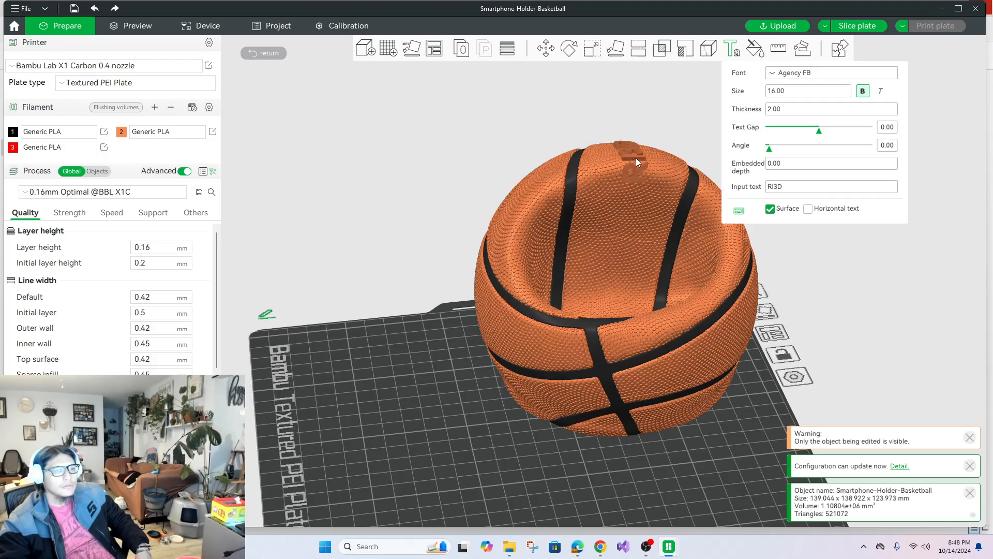
pyautogui.moveTo(688, 121); pyautogui.dragTo(845, 340)
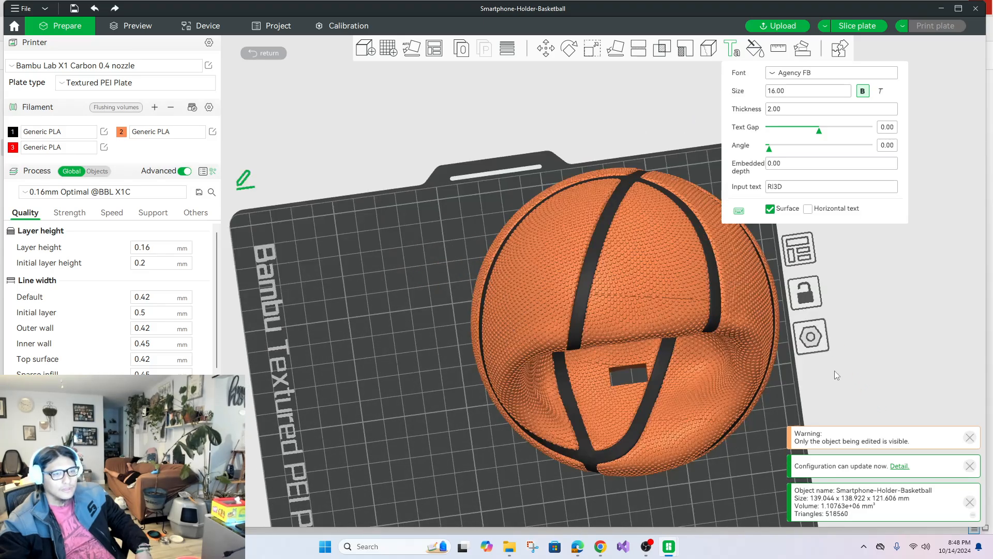
# Enable horizontal text and try placing "RI3D" on the ball's upper panel between the seams and over the adjacent seam.
pyautogui.click(637, 293)
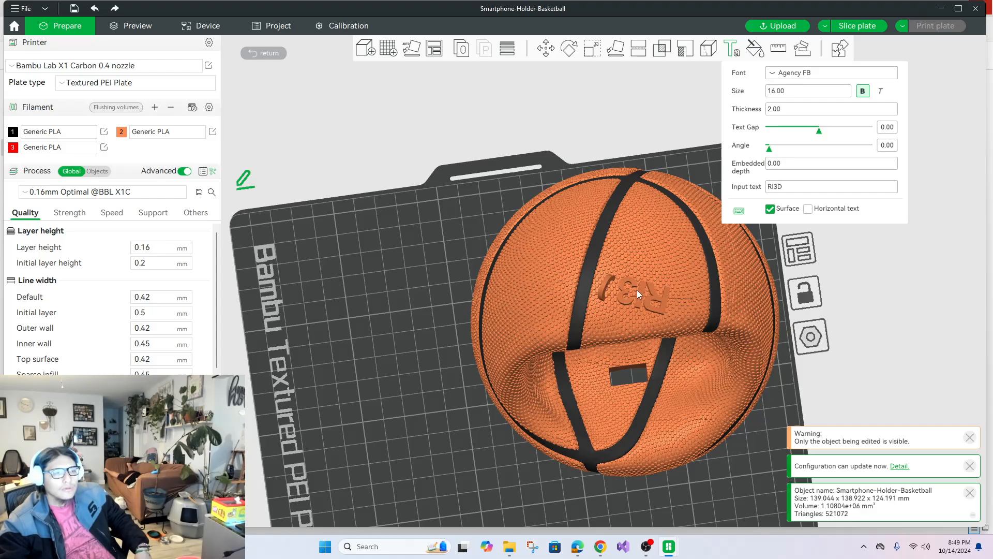
pyautogui.moveTo(640, 290); pyautogui.dragTo(644, 283)
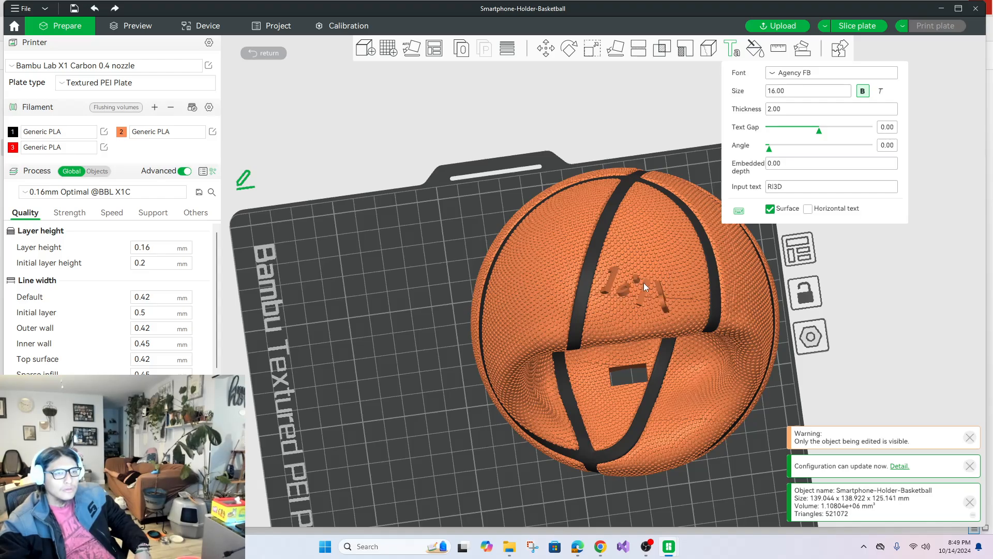
pyautogui.click(808, 209)
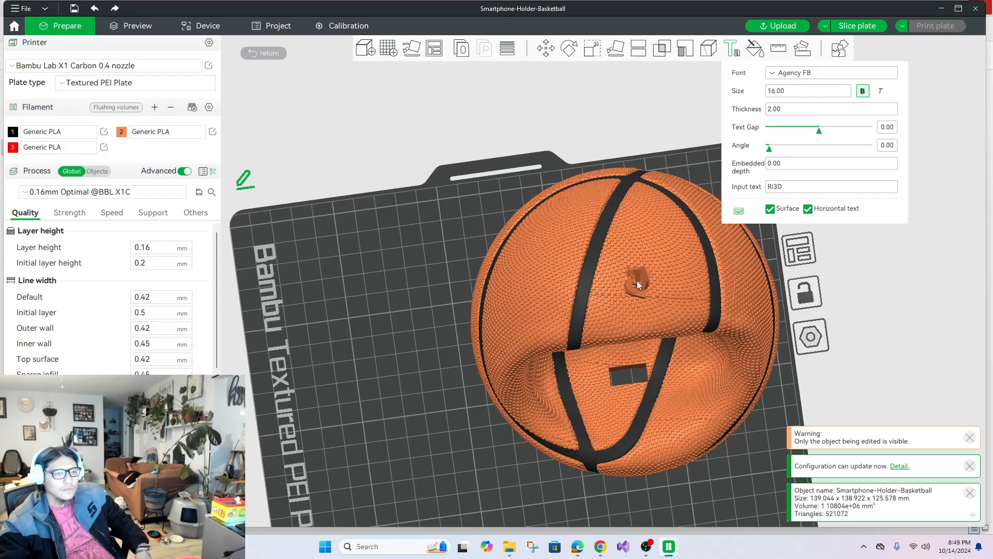
pyautogui.moveTo(638, 280); pyautogui.dragTo(644, 276)
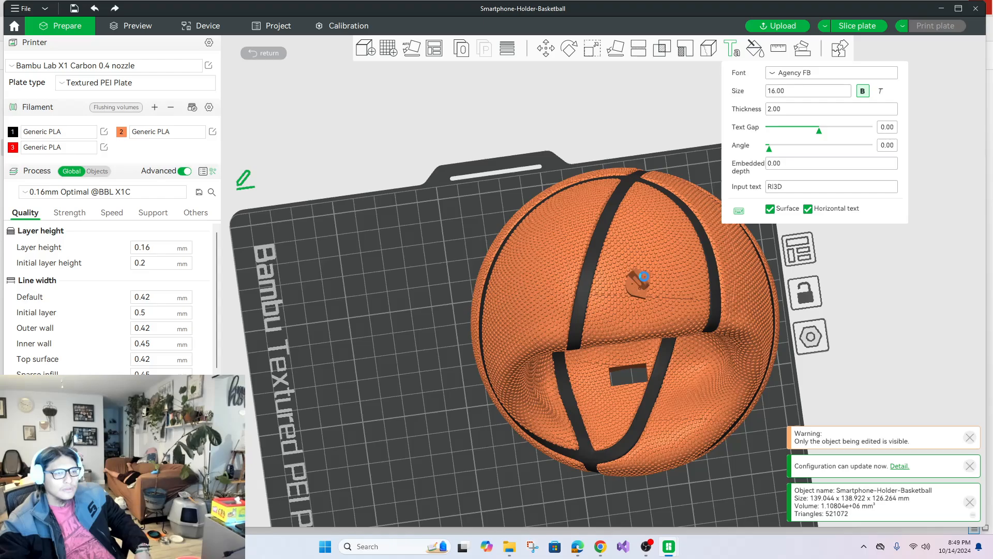
pyautogui.moveTo(577, 286); pyautogui.dragTo(581, 284)
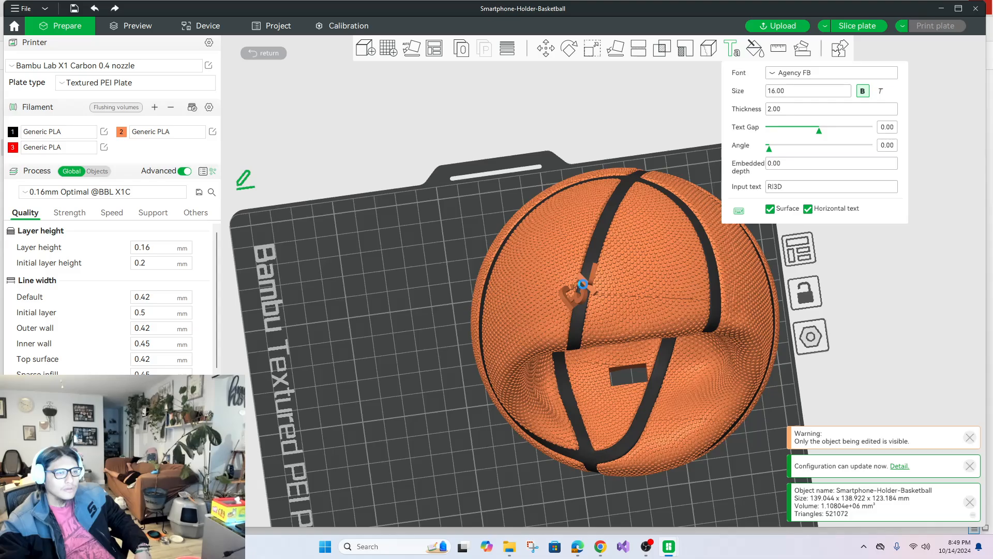
# Set the "RI3D" text's thickness to 0.5 and its embedded depth to 1.
pyautogui.moveTo(926, 353); pyautogui.dragTo(985, 316)
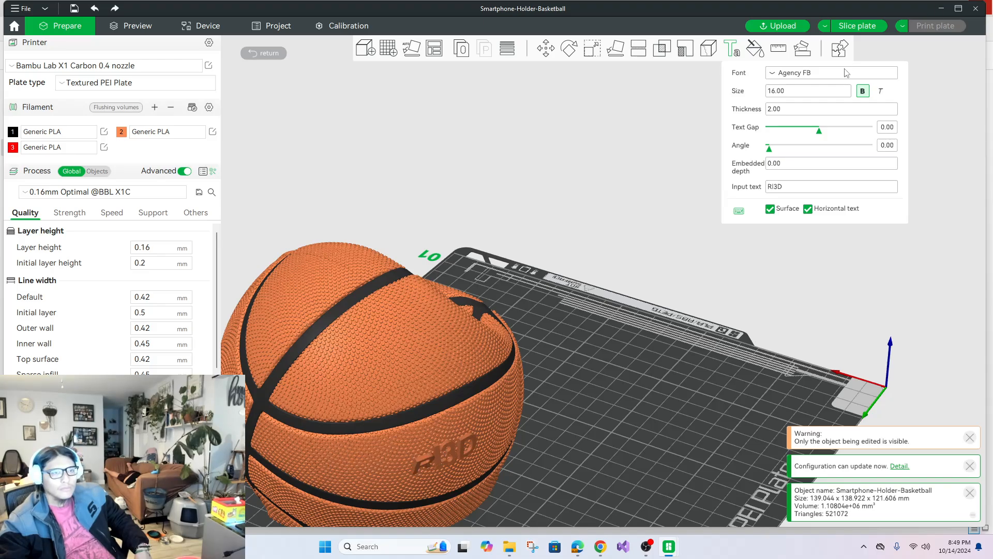
pyautogui.moveTo(804, 109); pyautogui.dragTo(770, 108)
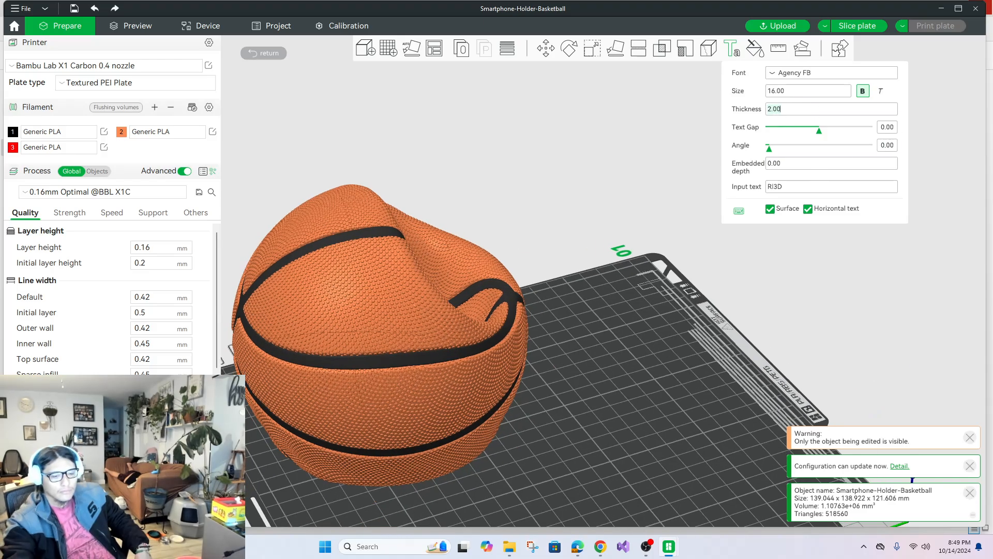
pyautogui.write('.5')
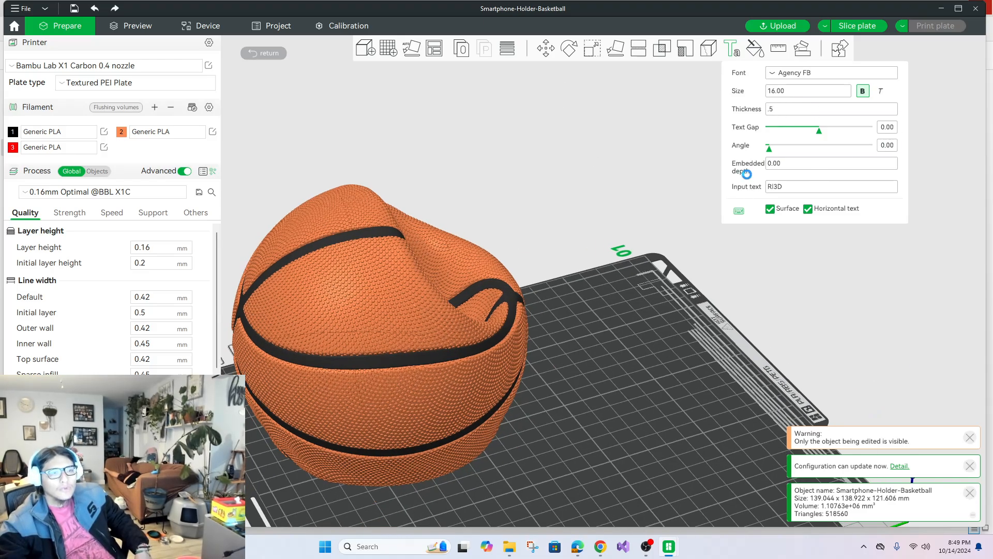
pyautogui.click(791, 165)
pyautogui.write('1')
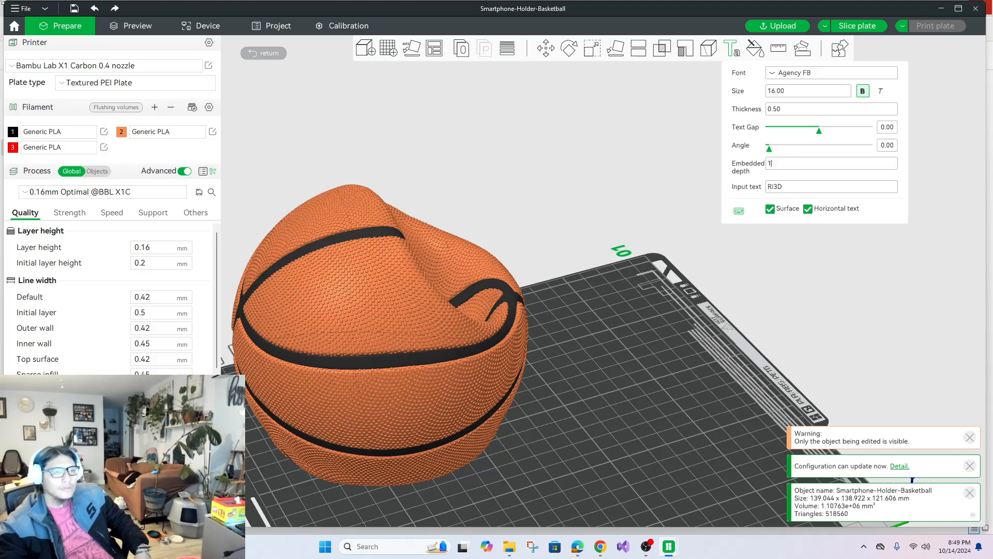
# Turn off the surface option and place "RI3D" on the ball's side panel between the two horizontal seams.
pyautogui.click(356, 382)
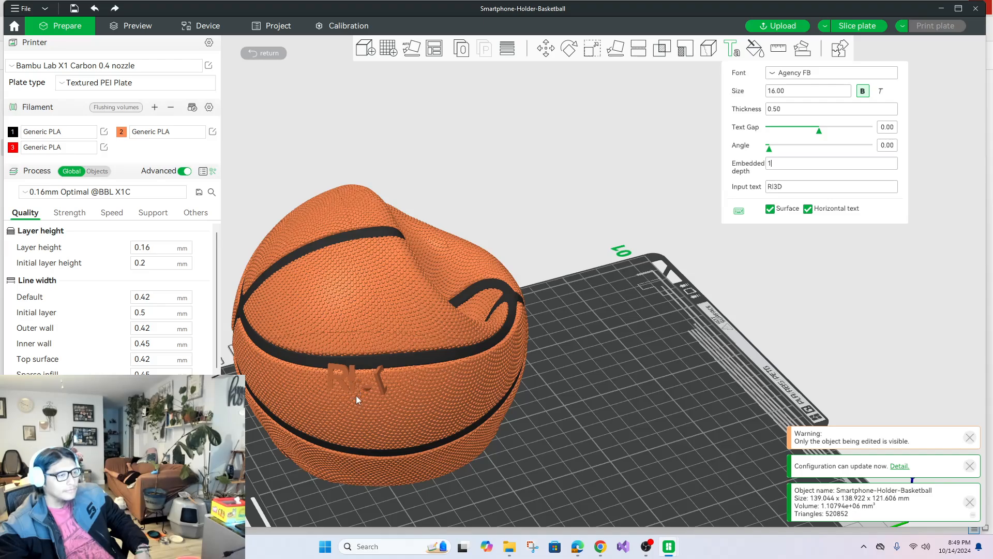
pyautogui.moveTo(356, 395); pyautogui.dragTo(356, 405)
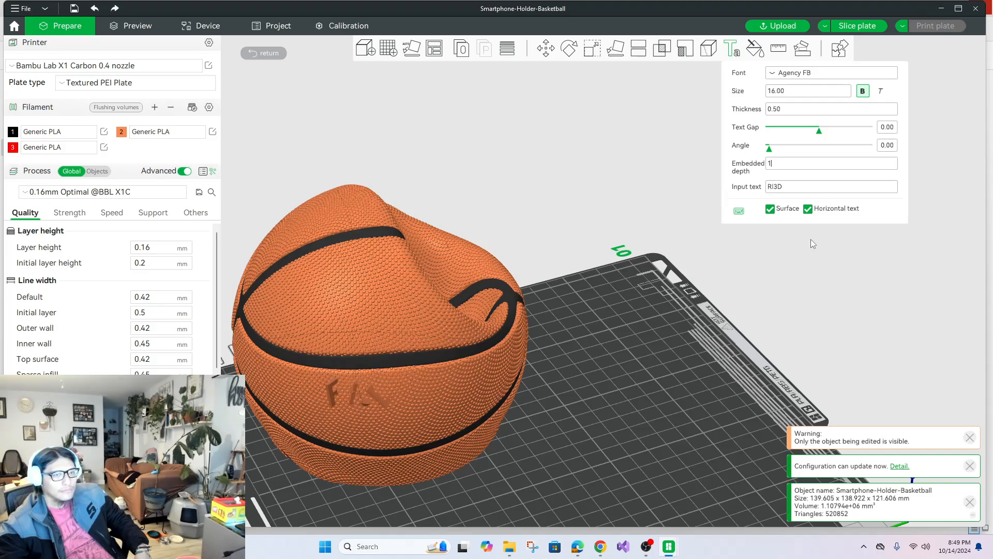
pyautogui.click(771, 209)
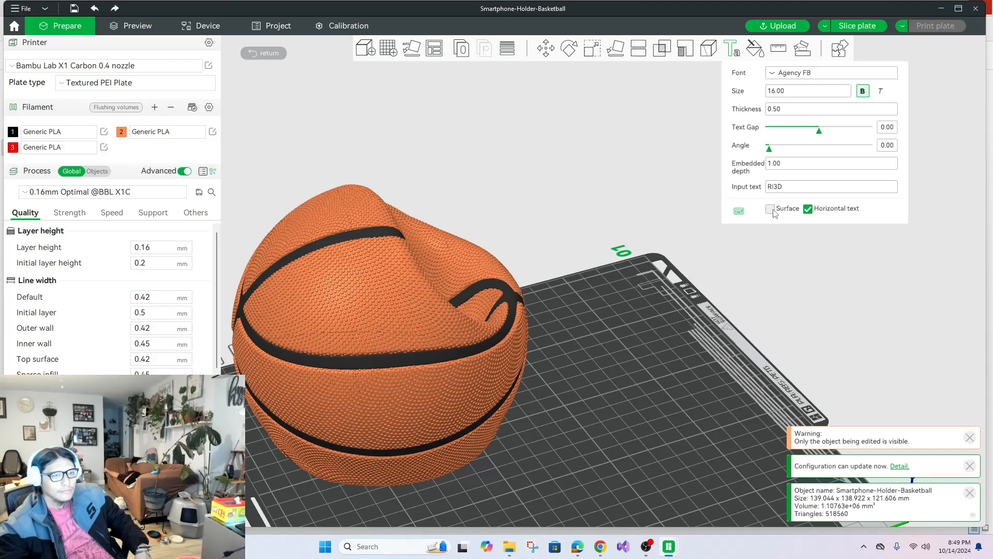
pyautogui.click(391, 417)
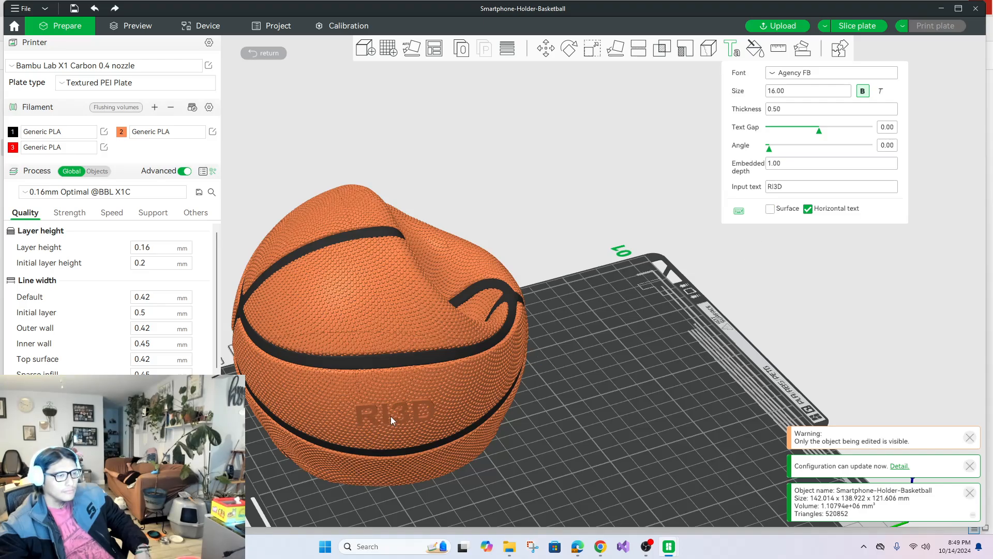
pyautogui.click(683, 471)
pyautogui.moveTo(557, 461); pyautogui.dragTo(526, 421)
pyautogui.click(531, 400)
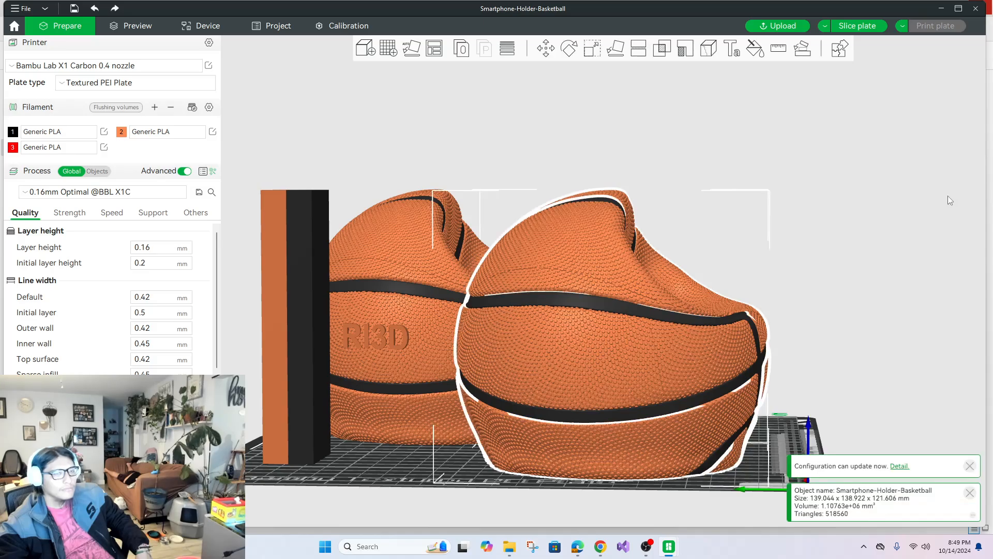
pyautogui.click(731, 52)
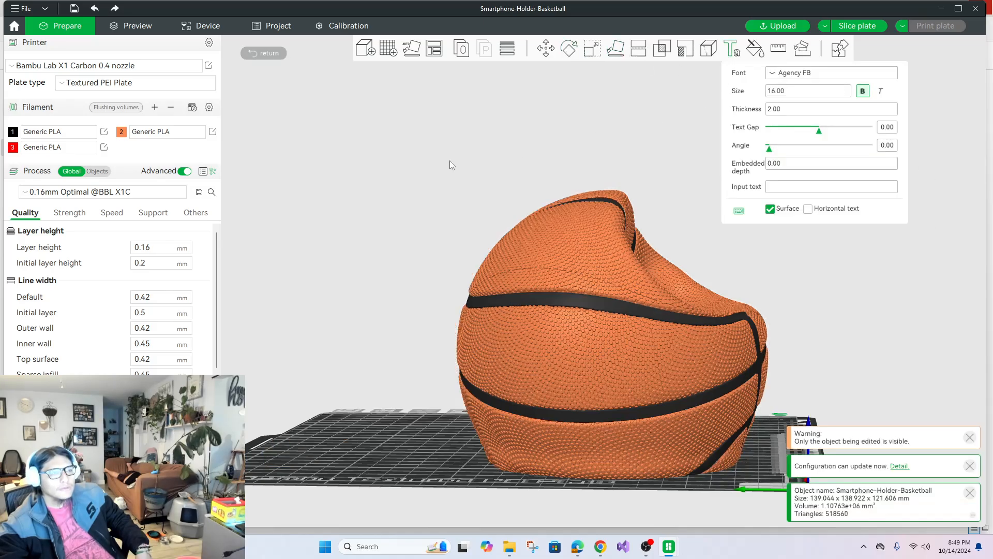
pyautogui.click(397, 358)
# Assign black filament 1 to the "RI3D" text shape on the holder nearest the prime tower.
pyautogui.click(357, 352)
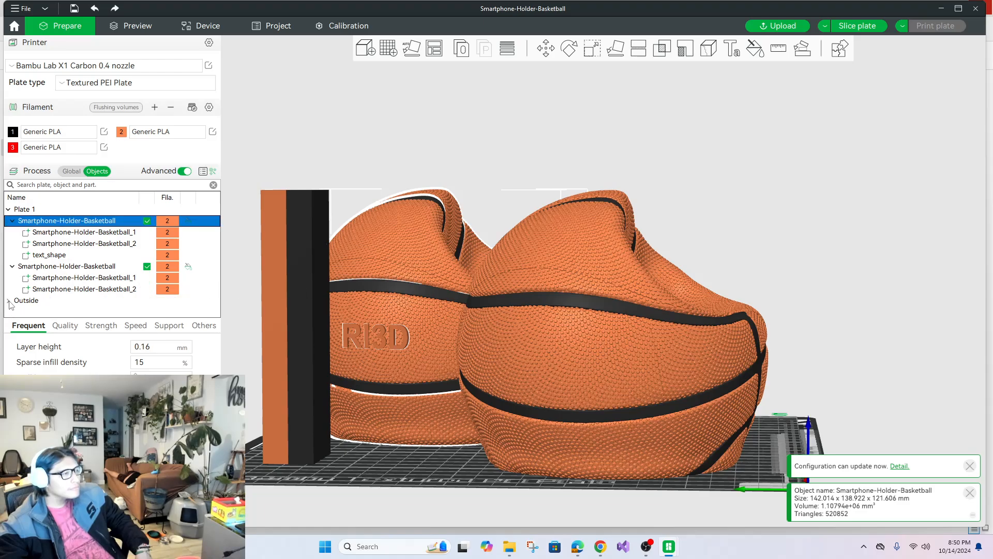
pyautogui.click(33, 256)
pyautogui.rightClick(51, 256)
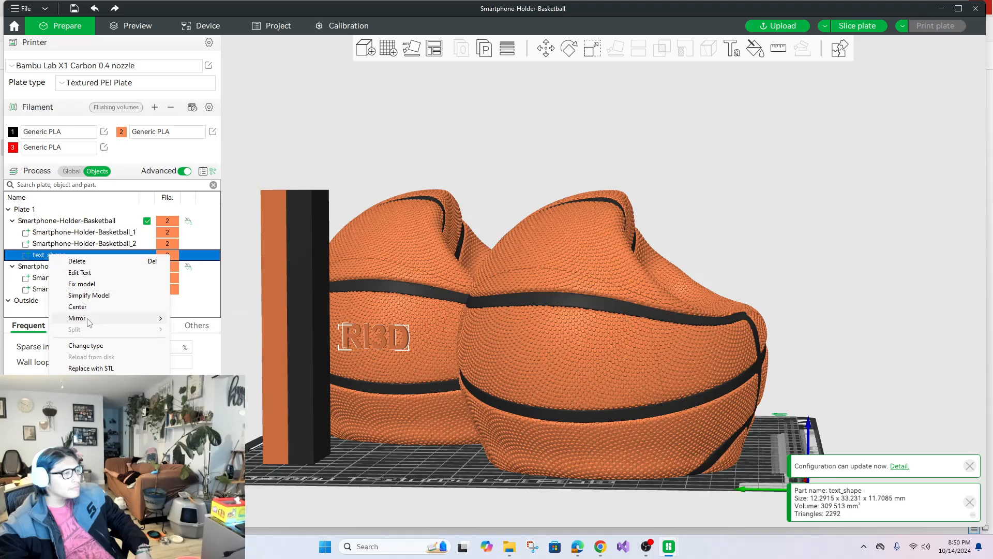
pyautogui.moveTo(88, 323)
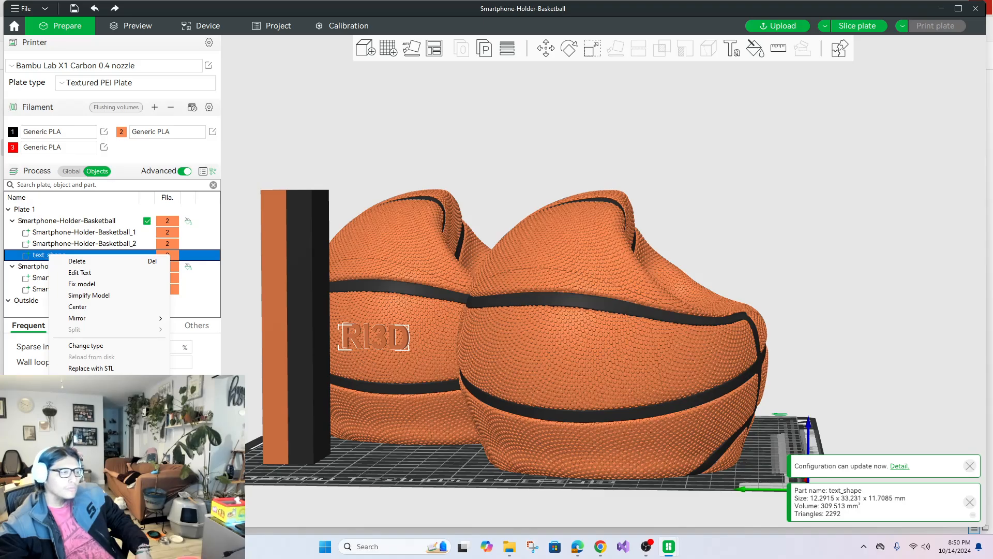
pyautogui.click(199, 394)
pyautogui.click(405, 459)
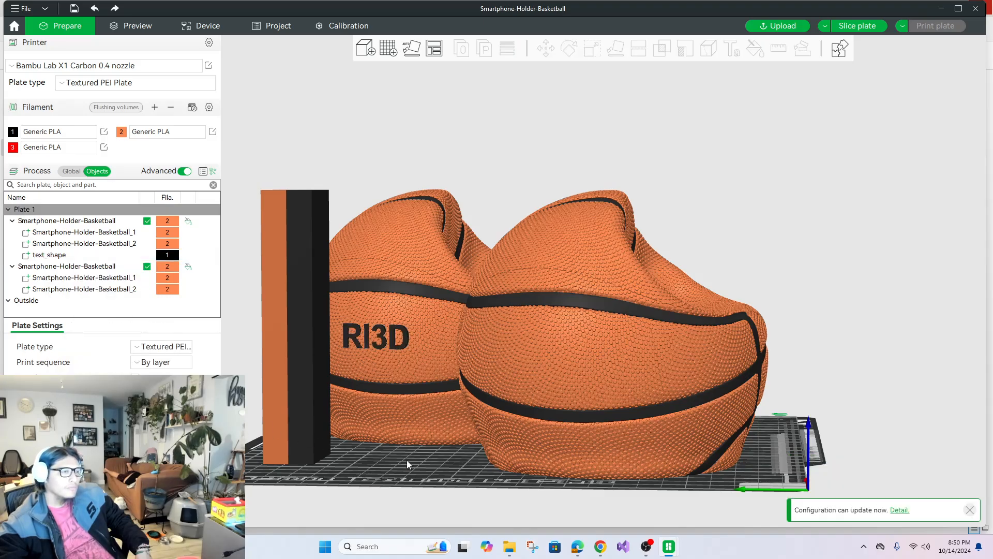
pyautogui.moveTo(407, 461); pyautogui.dragTo(477, 460)
pyautogui.click(477, 460)
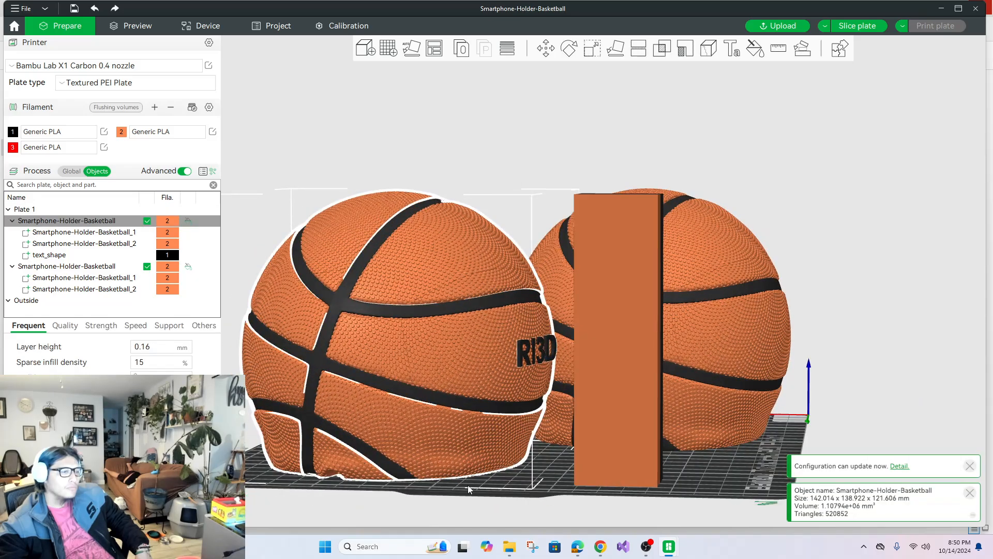
pyautogui.moveTo(473, 499); pyautogui.dragTo(674, 453)
pyautogui.click(719, 371)
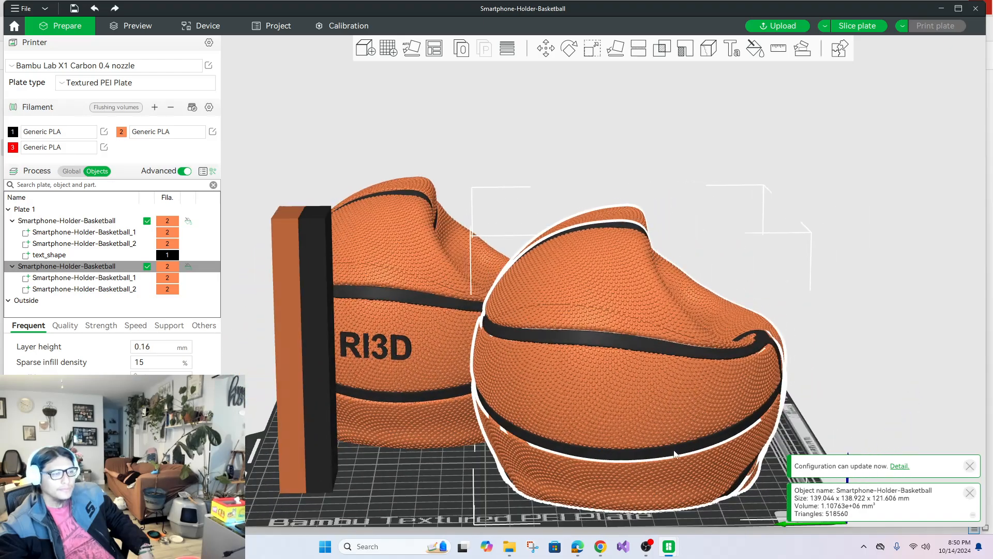
pyautogui.click(731, 48)
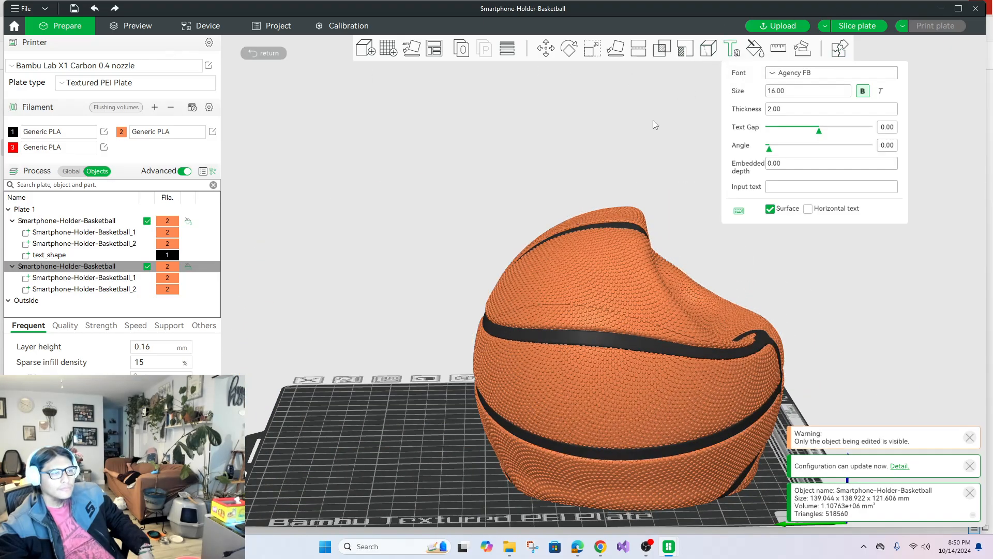
pyautogui.click(782, 187)
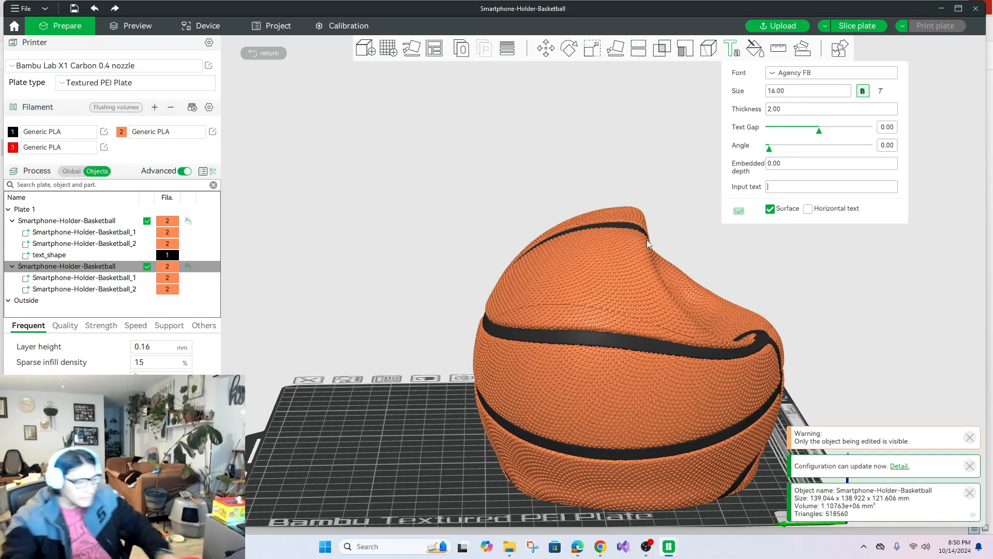
pyautogui.write('R')
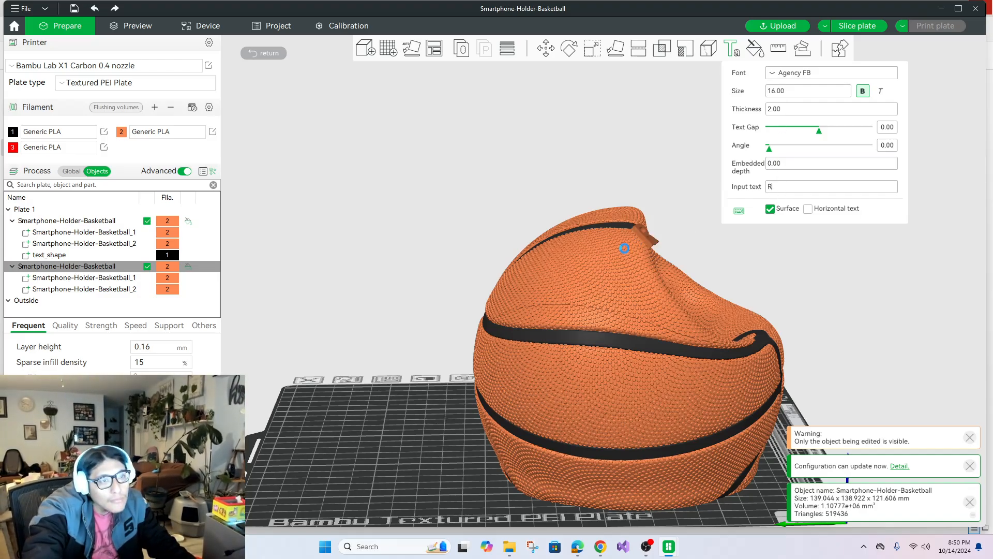
pyautogui.write('I')
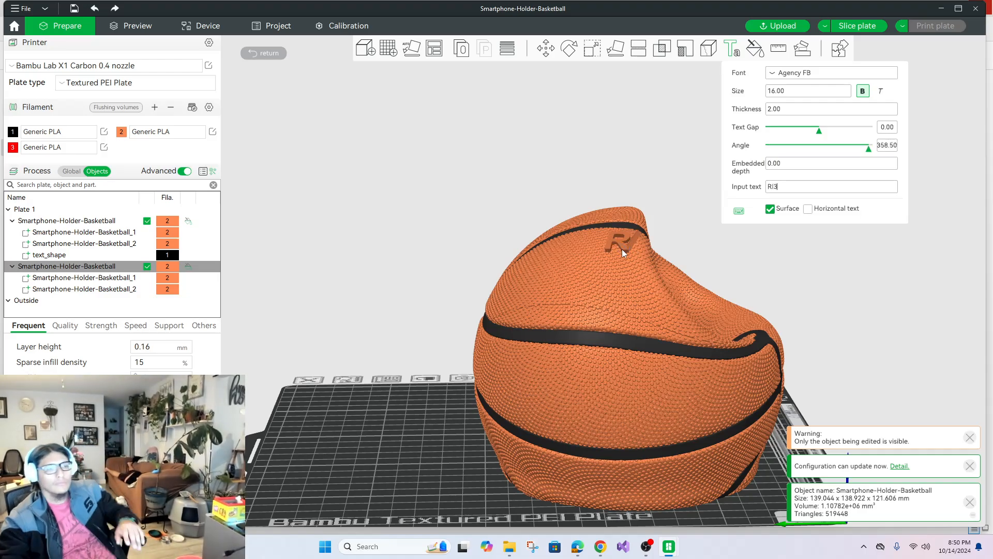
pyautogui.write('3')
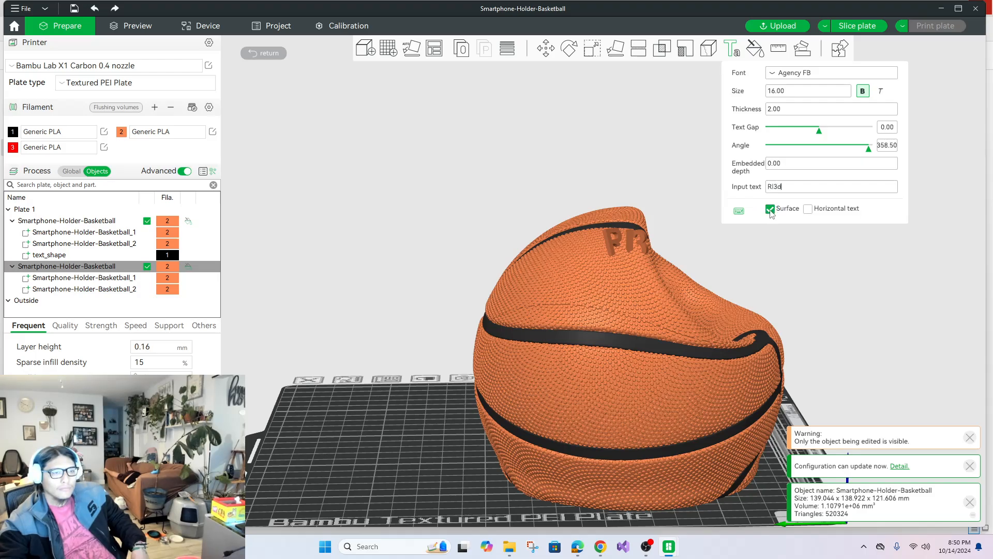
pyautogui.press('Escape')
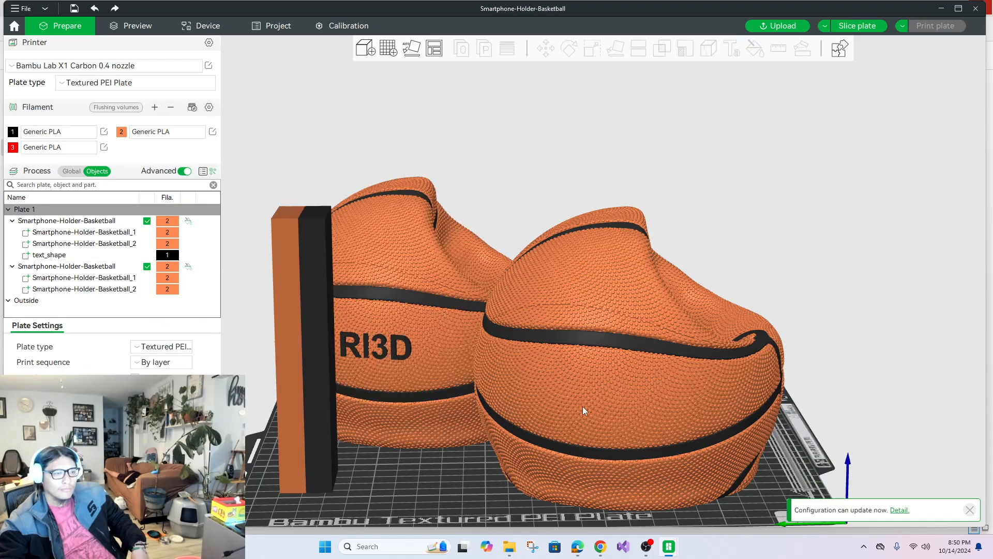
# Start a new text shape on the holder farther from the prime tower with thickness 0.5 and the text "RI3D".
pyautogui.click(641, 339)
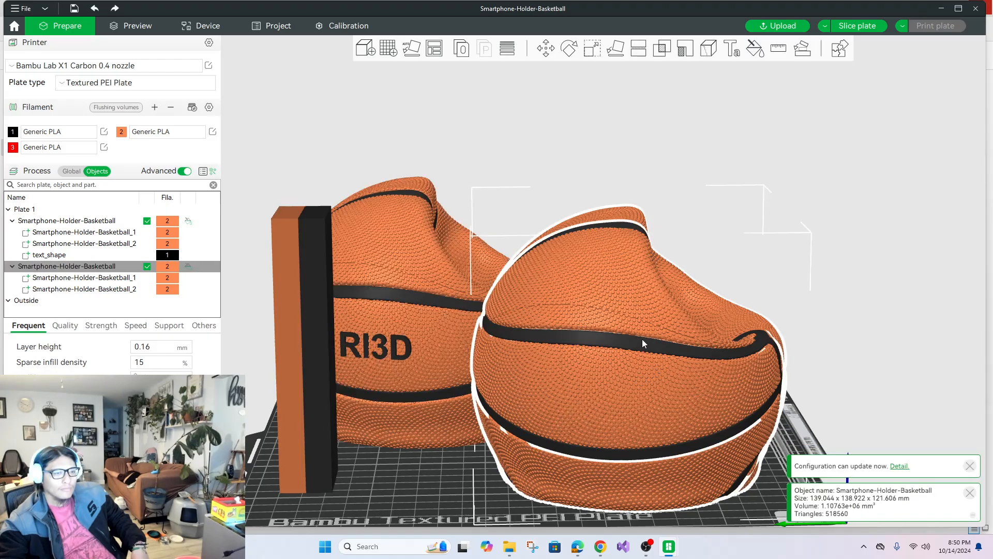
pyautogui.click(750, 54)
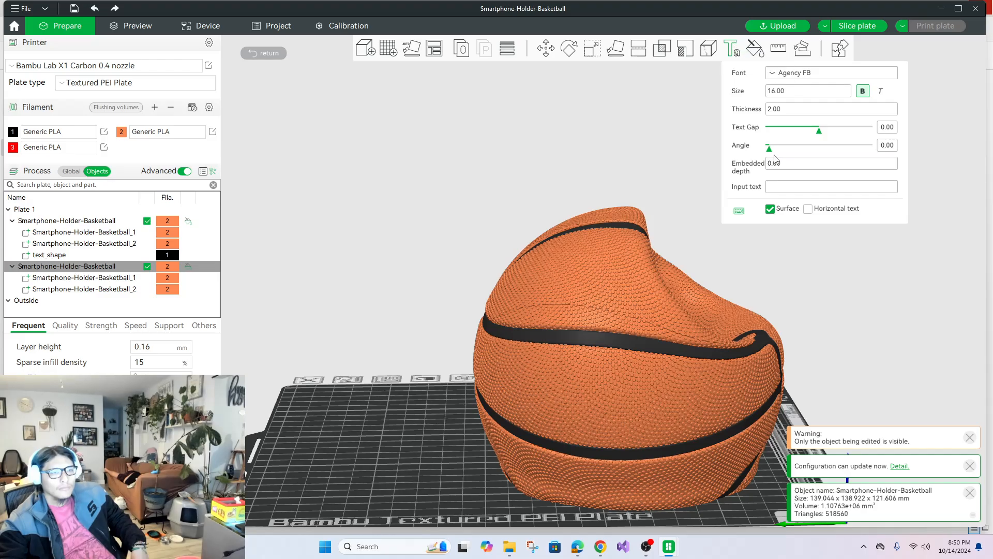
pyautogui.click(788, 188)
pyautogui.doubleClick(782, 110)
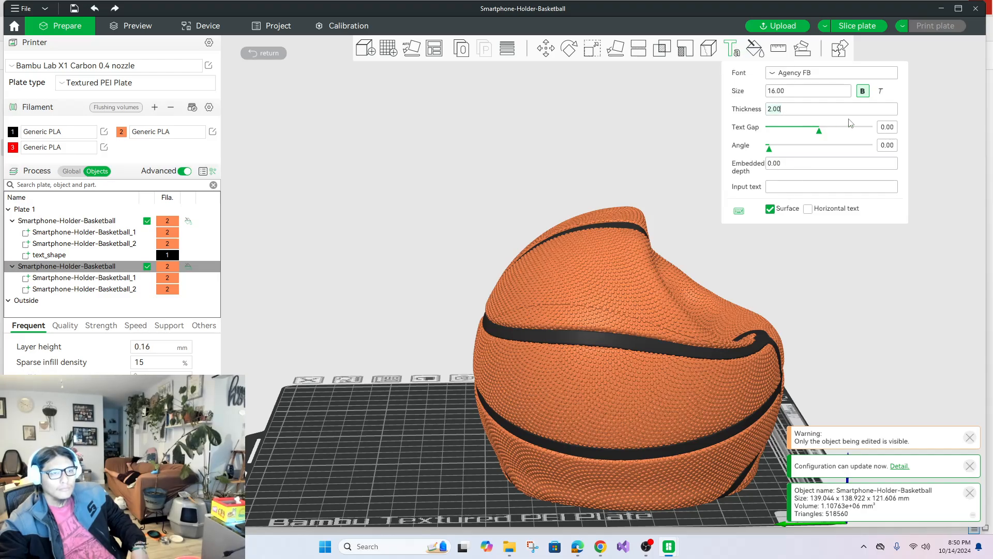
pyautogui.write('.5')
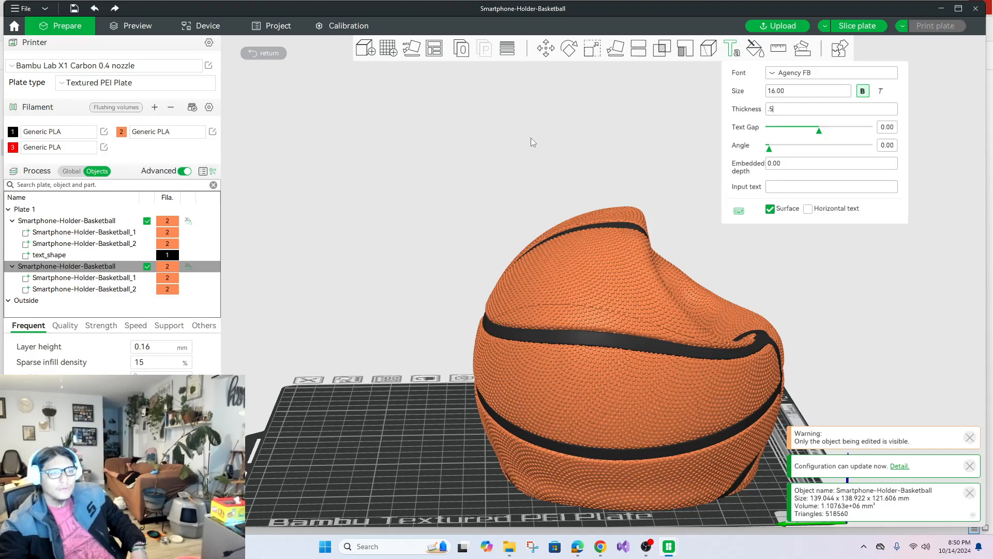
pyautogui.click(834, 188)
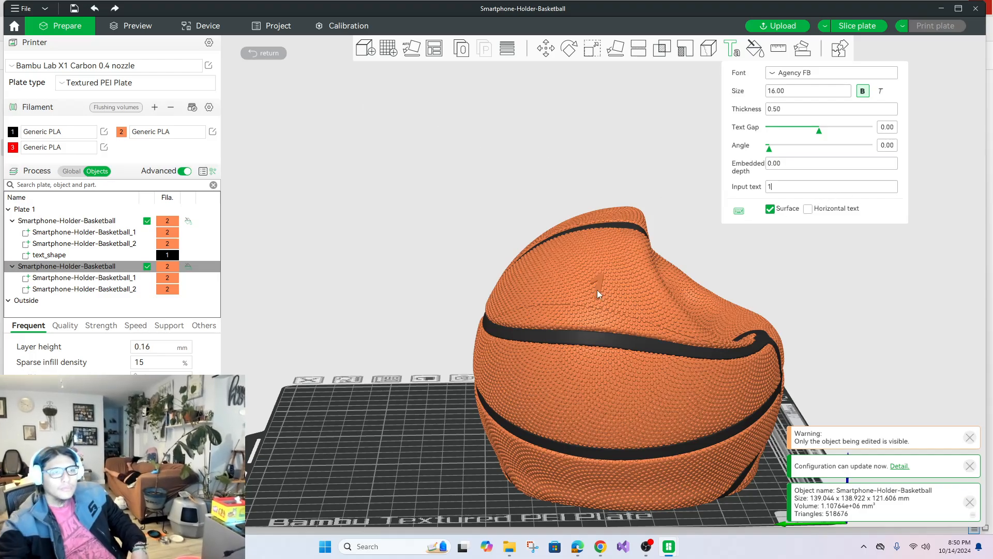
pyautogui.press('BackSpace')
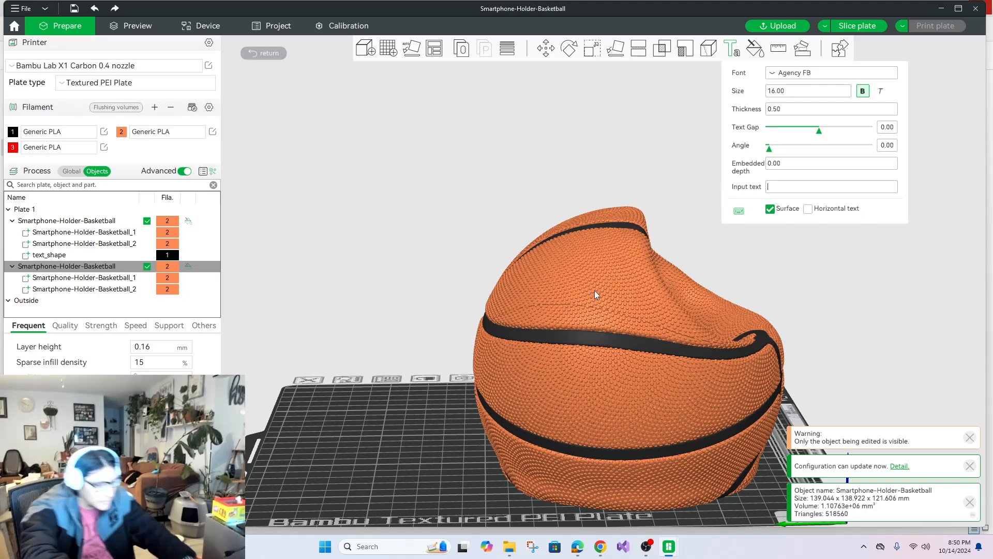
pyautogui.write('ri')
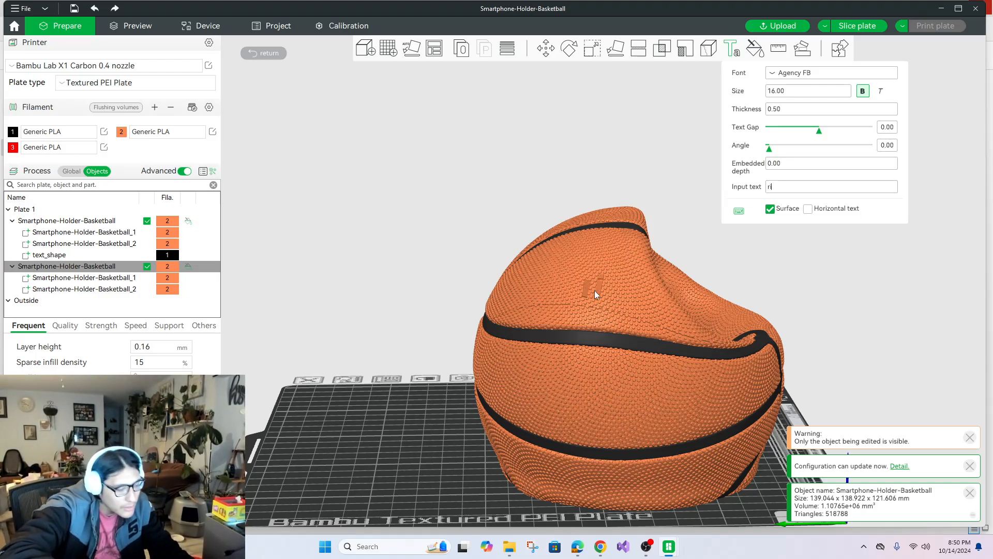
pyautogui.press('BackSpace')
pyautogui.write('R')
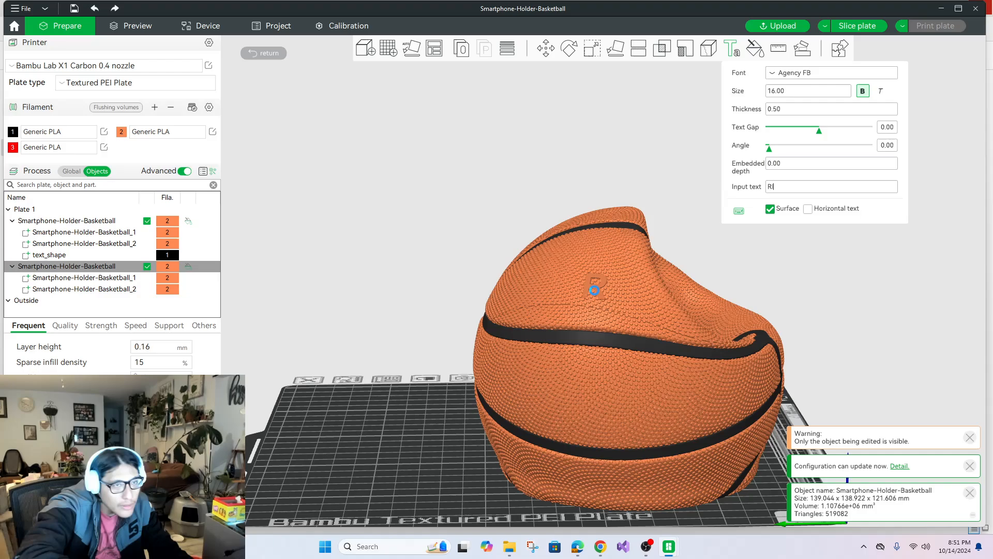
pyautogui.write('I3')
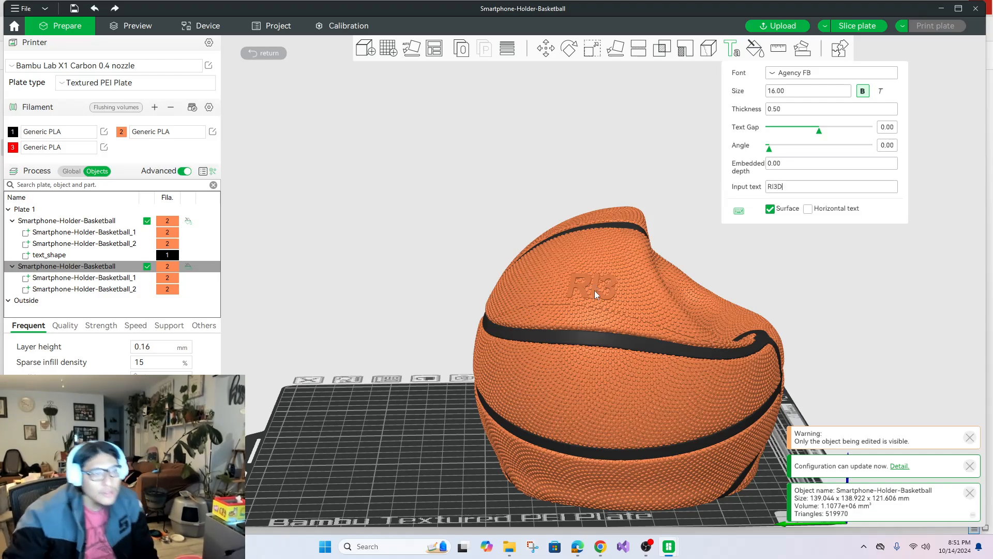
pyautogui.write('D')
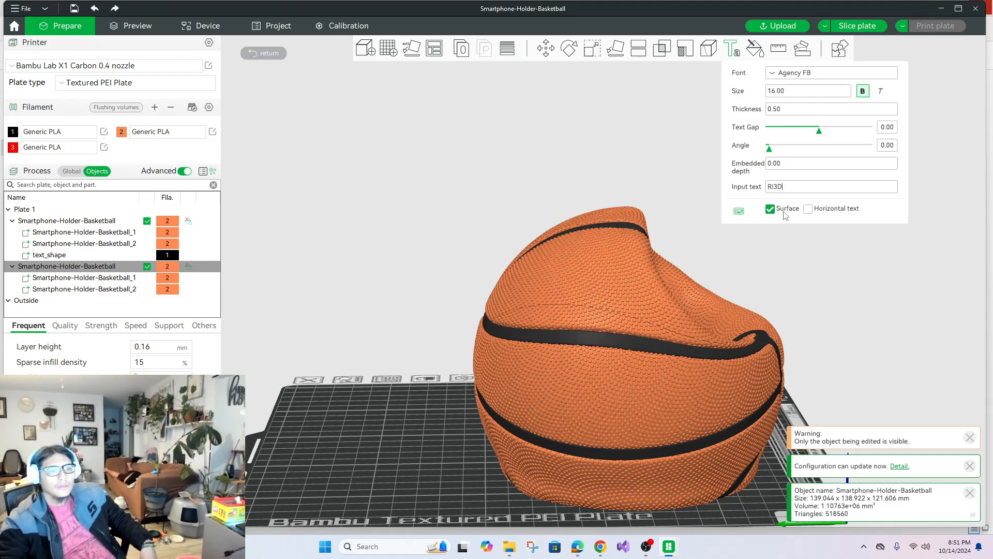
# Turn off the surface option and place "RI3D" on the second holder's side panel between the horizontal seams.
pyautogui.click(770, 209)
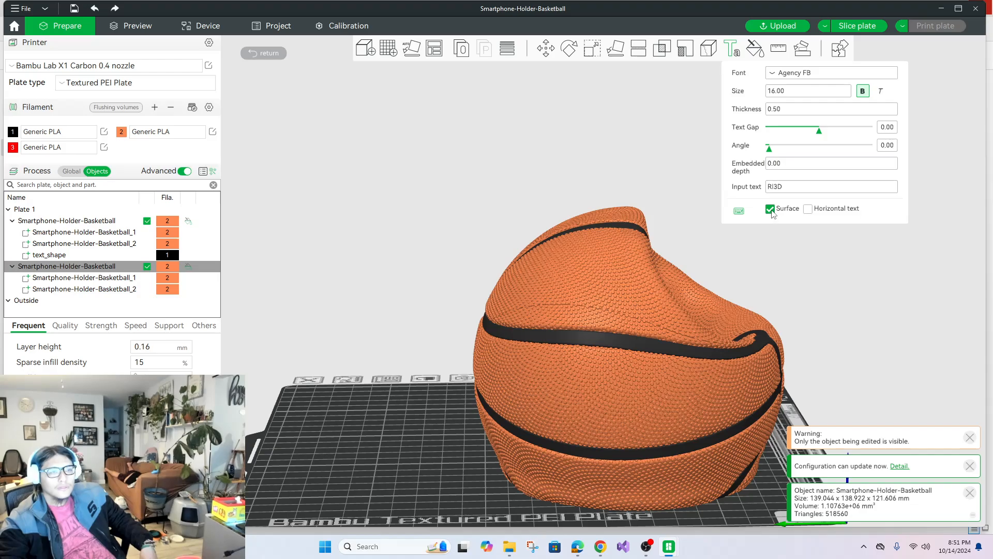
pyautogui.click(598, 393)
pyautogui.click(599, 399)
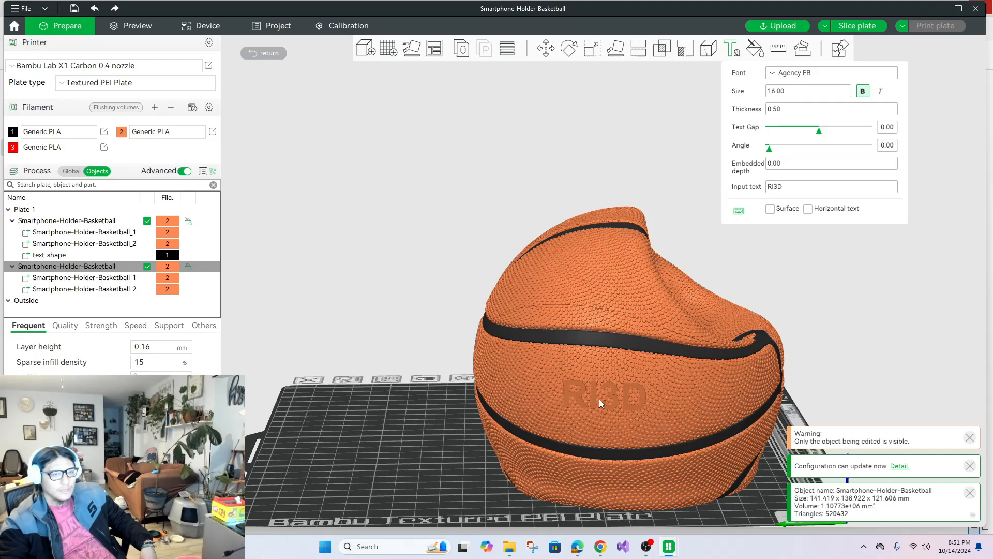
pyautogui.click(599, 399)
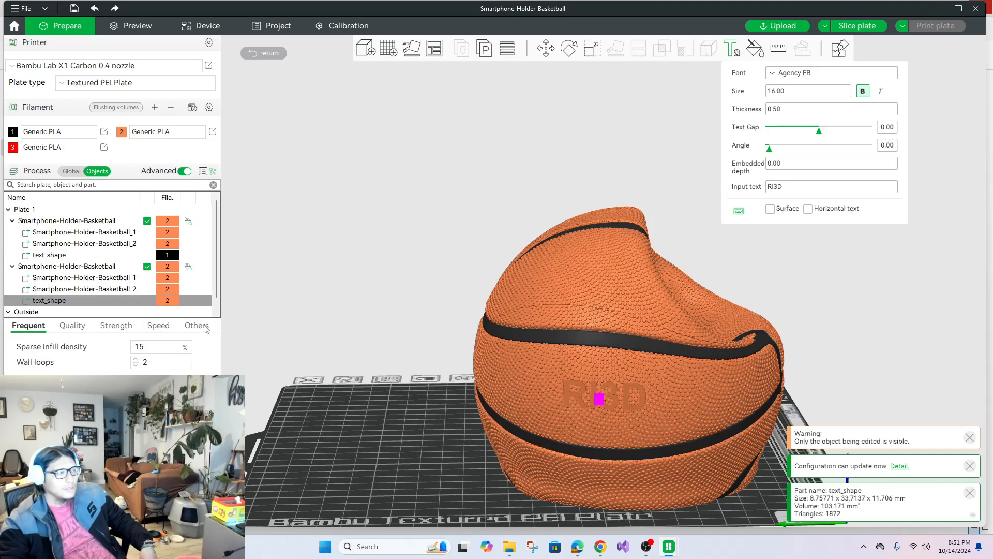
# Assign black filament 1 to the "RI3D" text shape on the second holder, farther from the prime tower.
pyautogui.rightClick(171, 302)
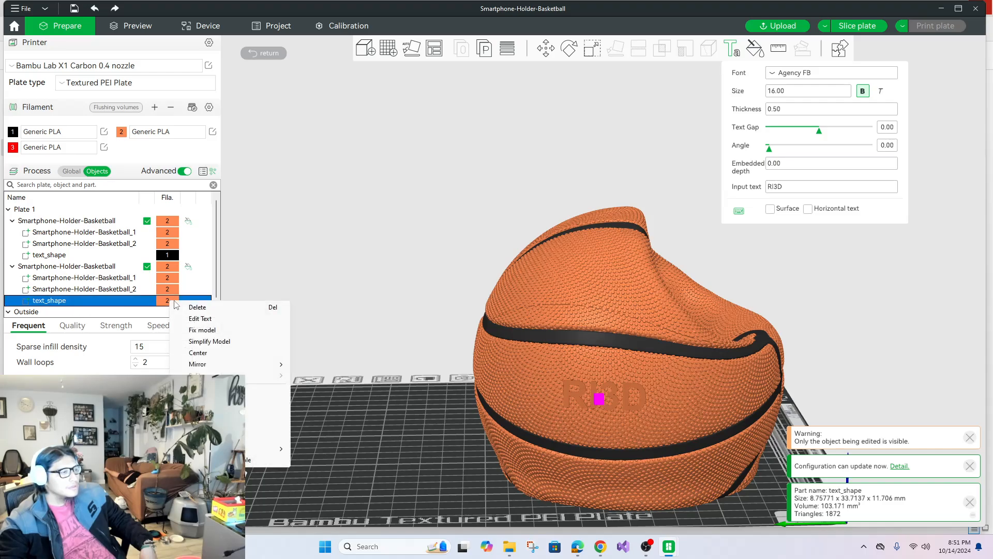
pyautogui.moveTo(279, 449)
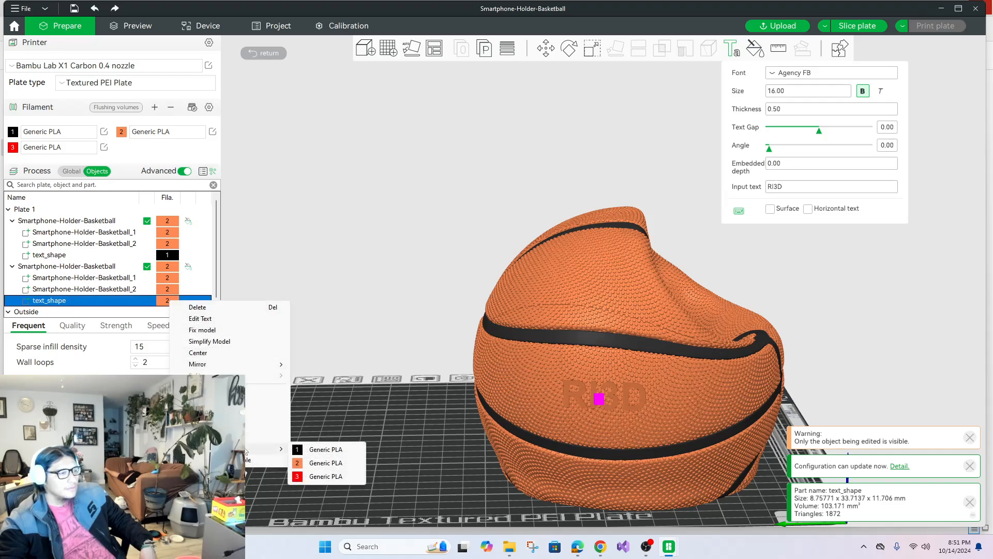
pyautogui.click(344, 449)
pyautogui.click(396, 269)
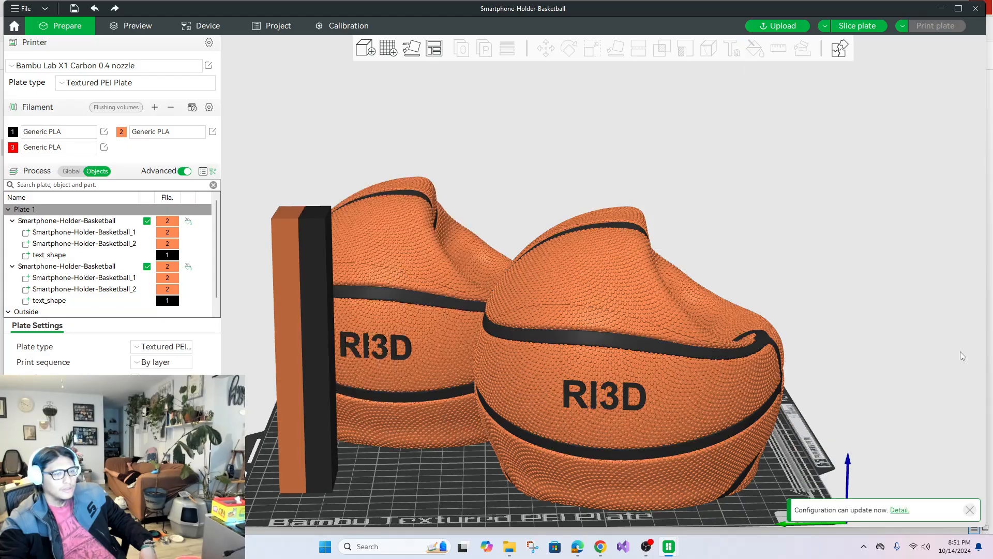
pyautogui.moveTo(960, 351); pyautogui.dragTo(730, 348)
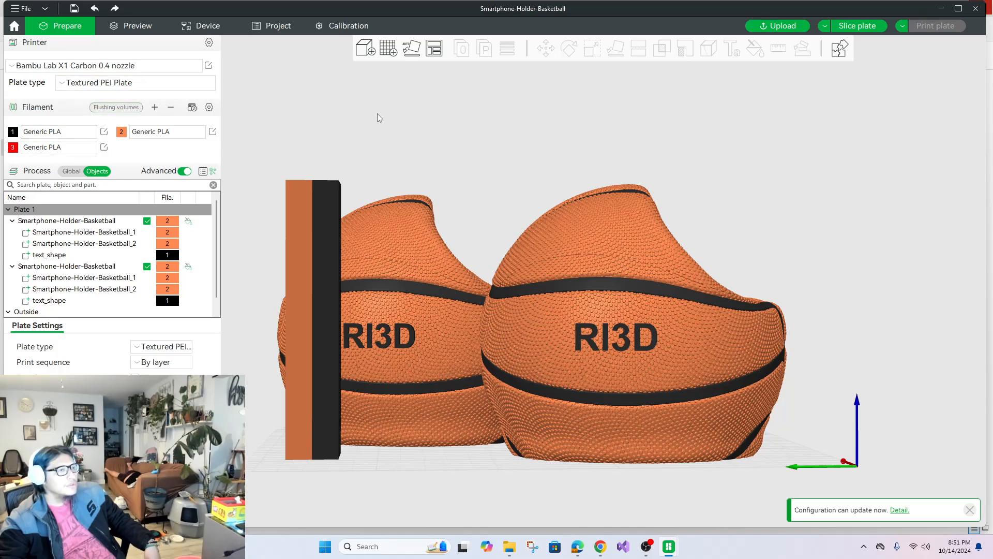
# Collapse Plate 1 in the object list and switch the process settings from individual objects to global.
pyautogui.click(395, 259)
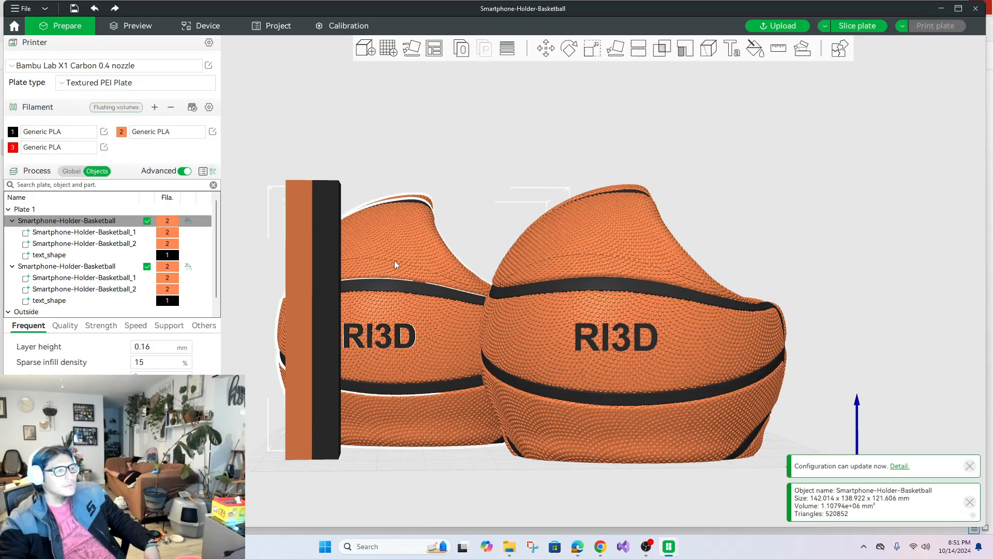
pyautogui.click(65, 330)
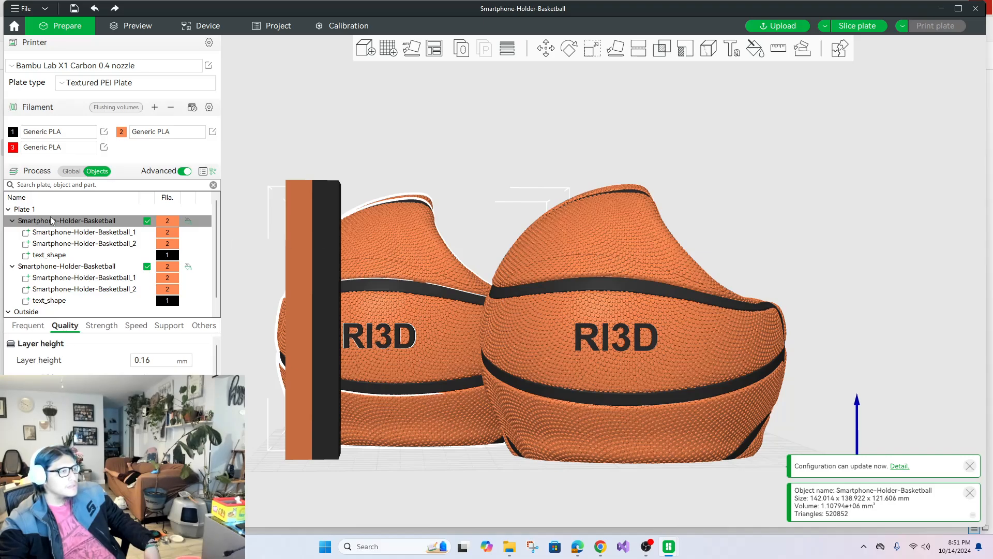
pyautogui.click(22, 210)
pyautogui.click(8, 209)
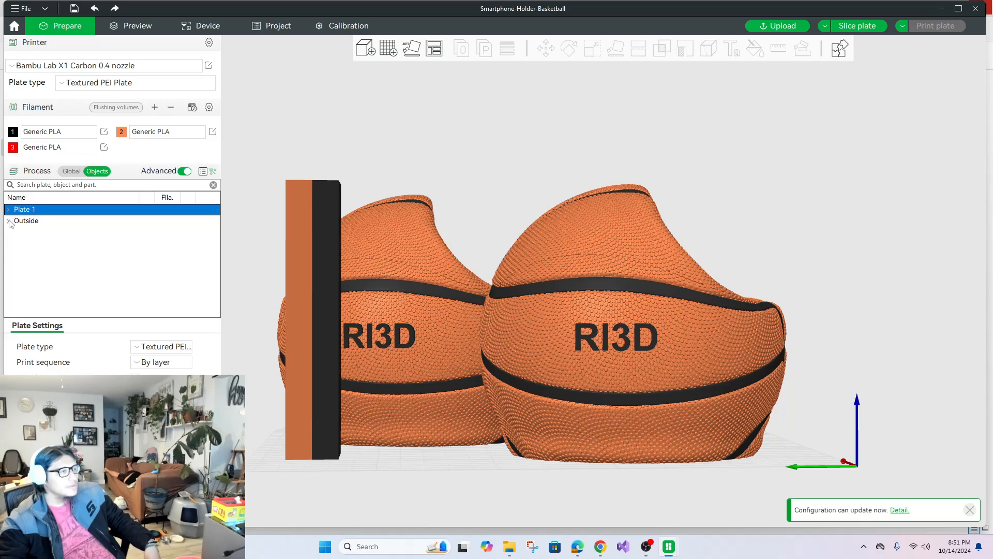
pyautogui.click(72, 171)
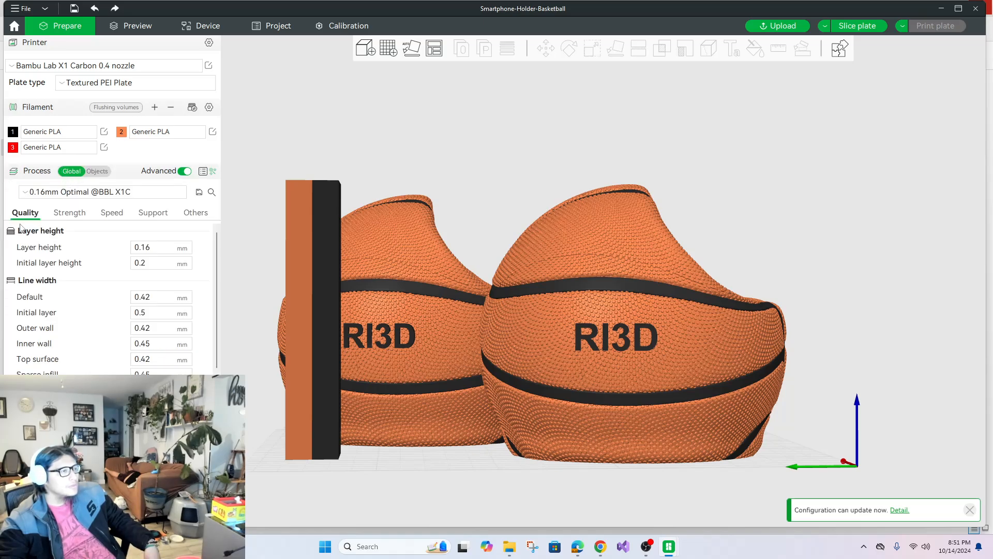
pyautogui.click(65, 192)
pyautogui.click(688, 106)
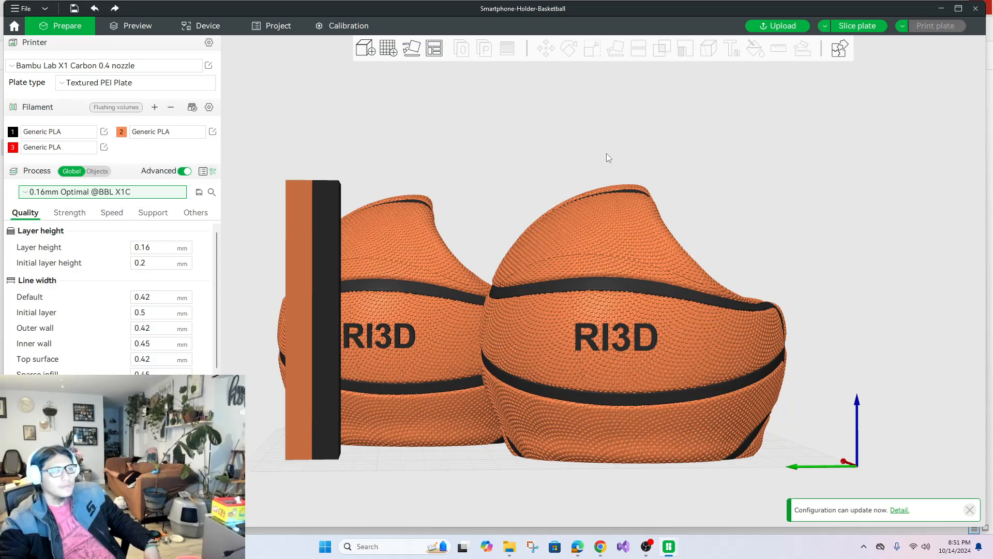
# Enable tree(auto) supports restricted to the build plate only, and slice the plate.
pyautogui.click(202, 213)
pyautogui.click(154, 213)
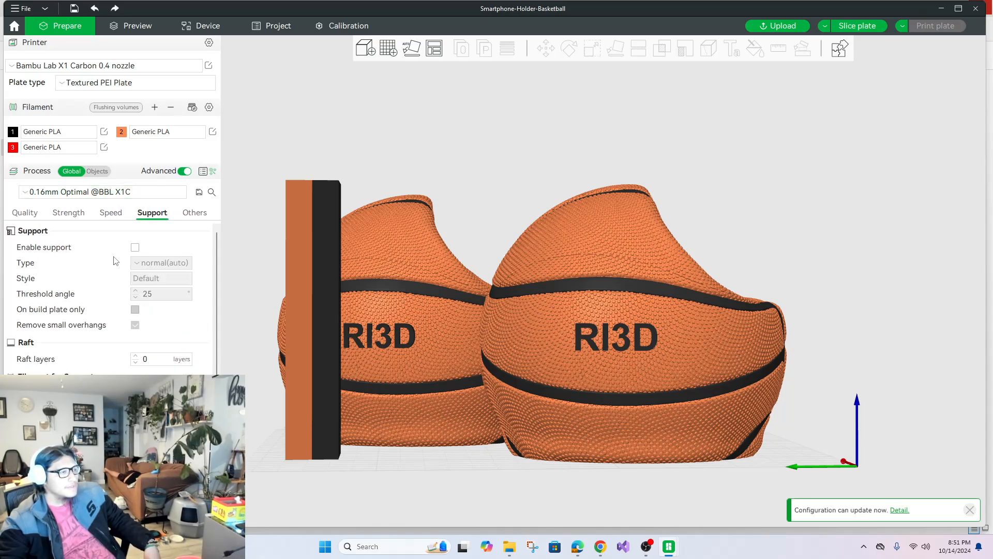
pyautogui.click(135, 247)
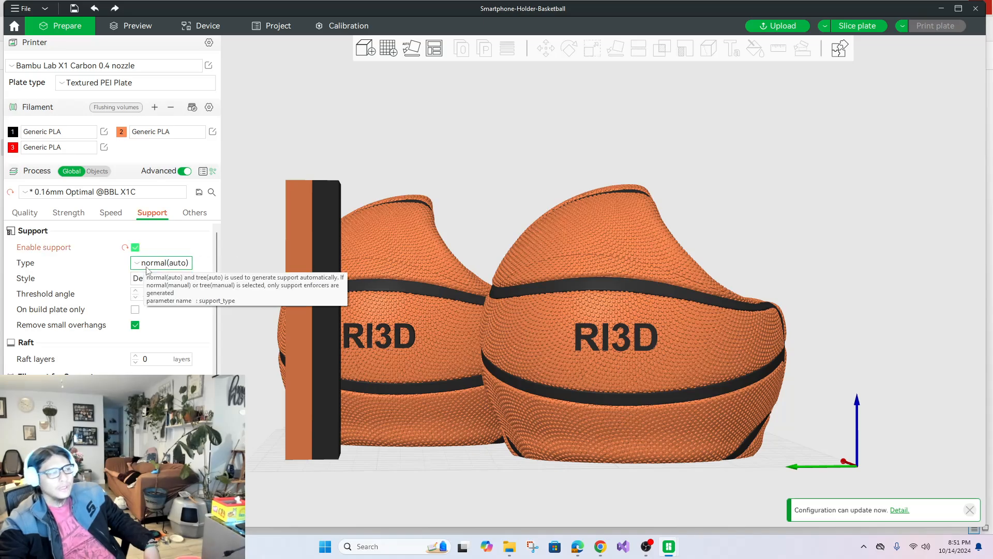
pyautogui.click(147, 267)
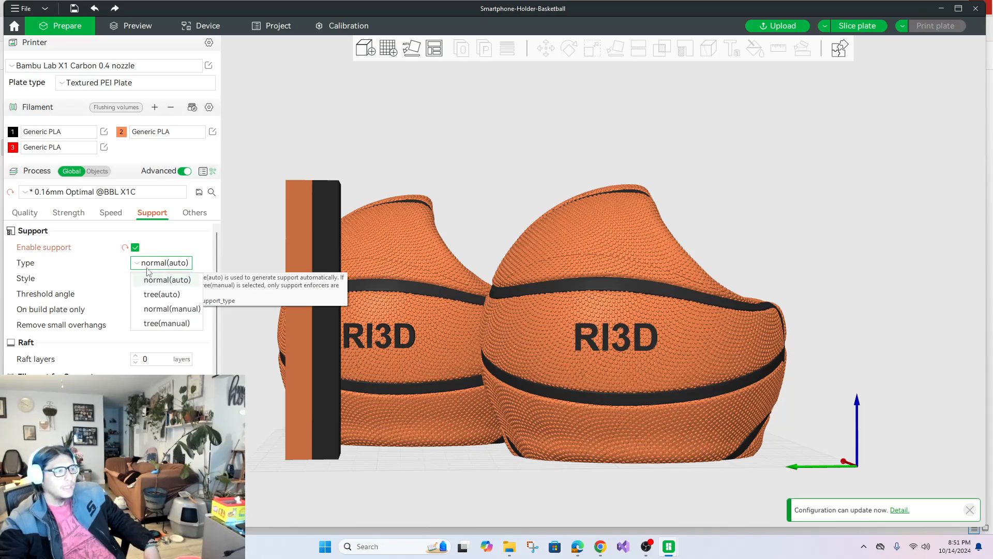
pyautogui.click(171, 299)
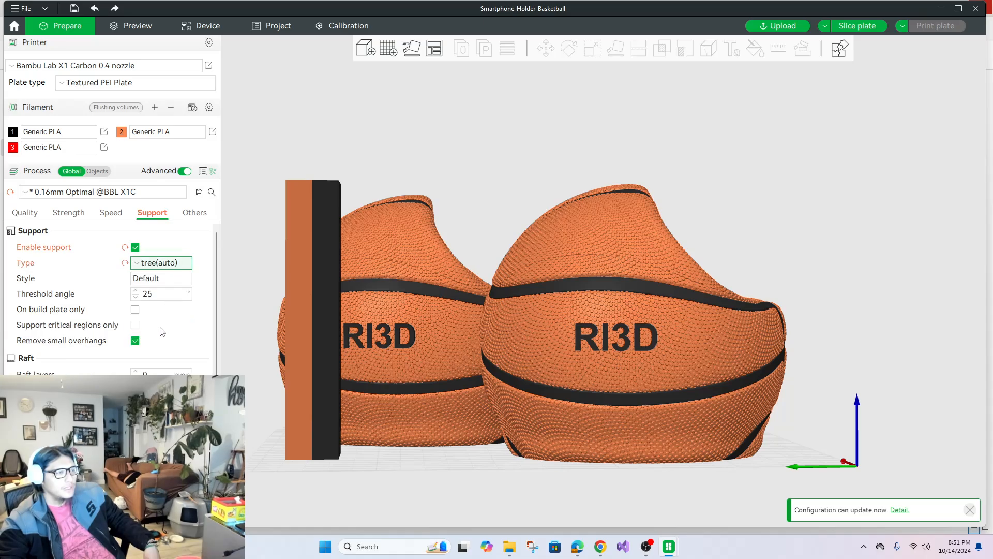
pyautogui.click(137, 310)
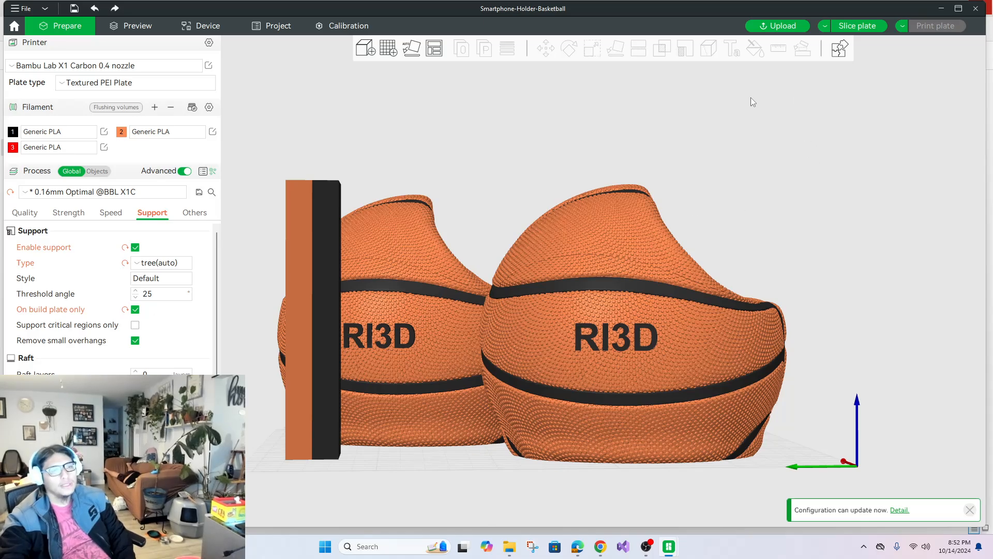
pyautogui.click(857, 25)
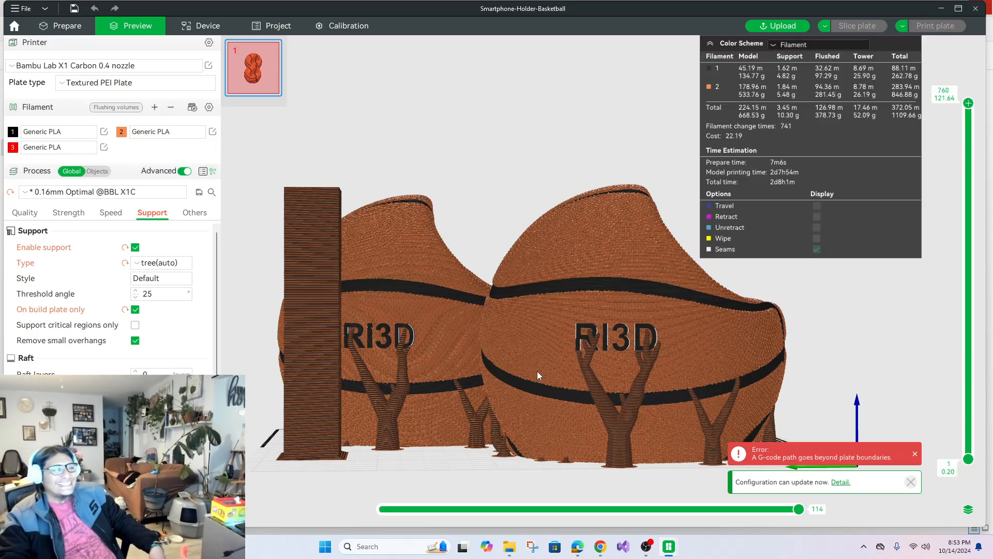
# Examine the sliced preview from several angles, checking the tree supports, print time and holder positions against the plate boundaries.
pyautogui.click(507, 546)
pyautogui.click(508, 546)
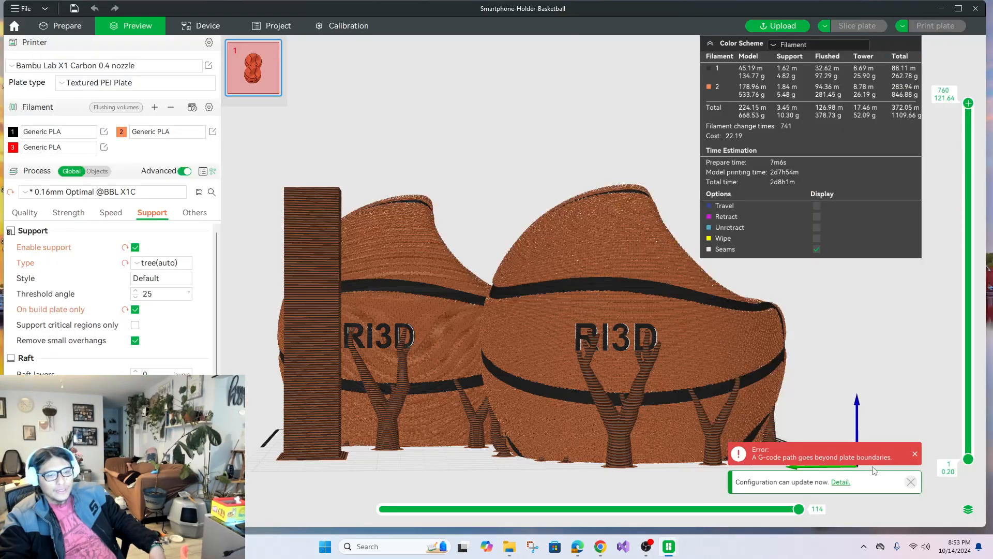
pyautogui.click(915, 454)
pyautogui.moveTo(870, 330); pyautogui.dragTo(805, 430)
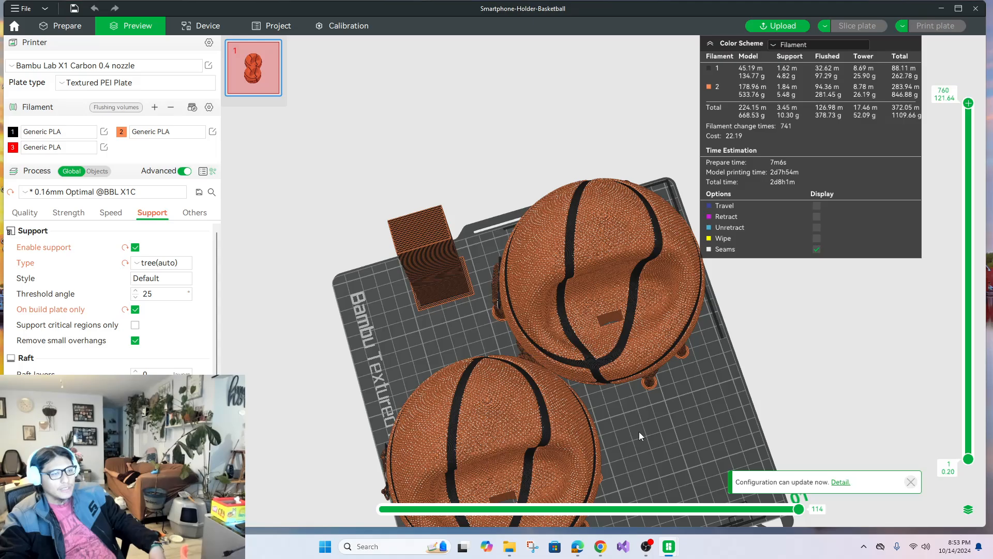
pyautogui.moveTo(639, 432); pyautogui.dragTo(664, 419)
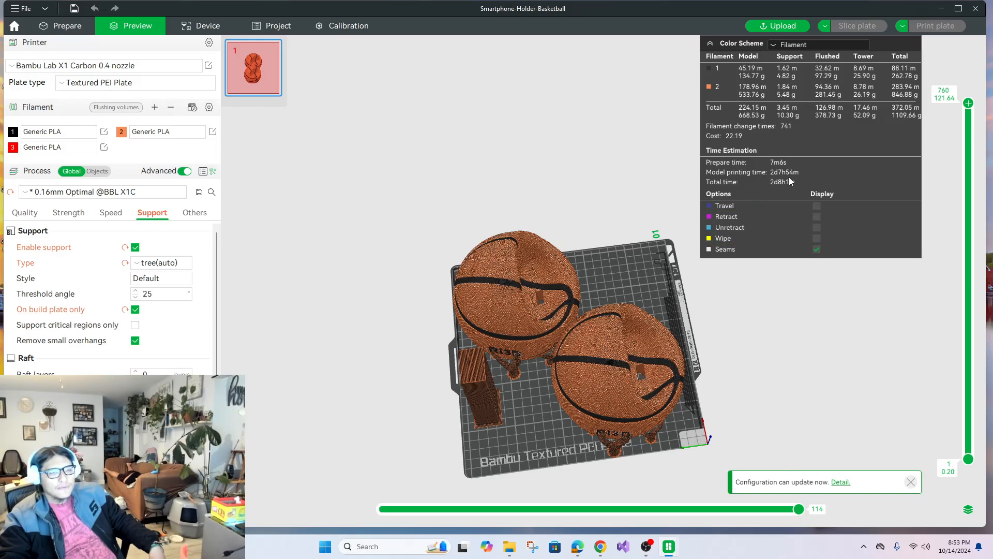
pyautogui.moveTo(732, 312); pyautogui.dragTo(745, 357)
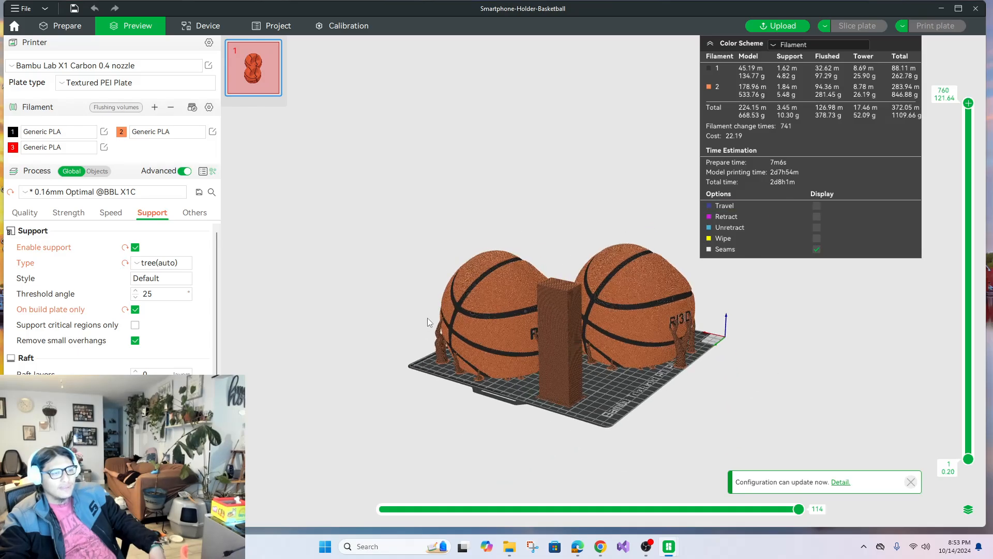
pyautogui.moveTo(536, 423); pyautogui.dragTo(643, 433)
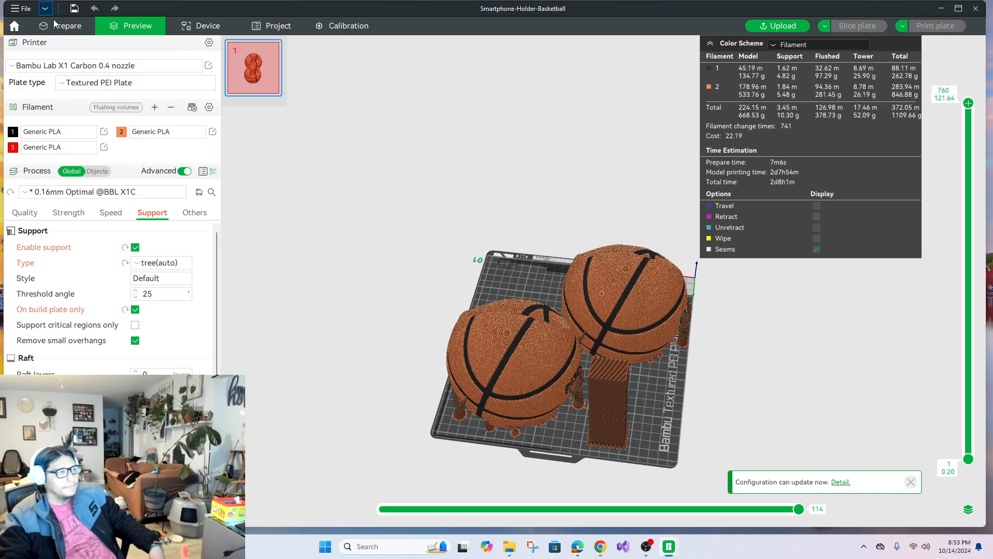
pyautogui.click(248, 72)
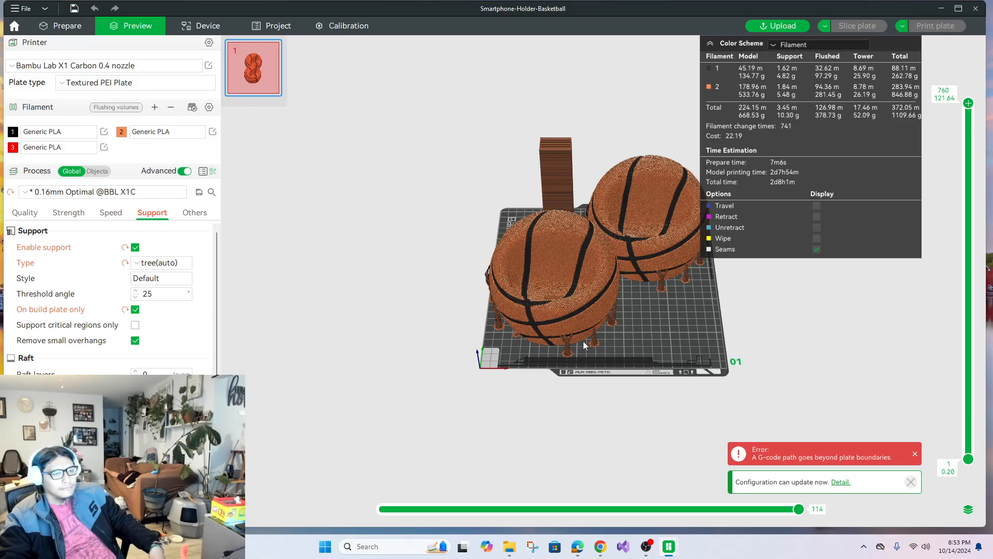
pyautogui.click(914, 455)
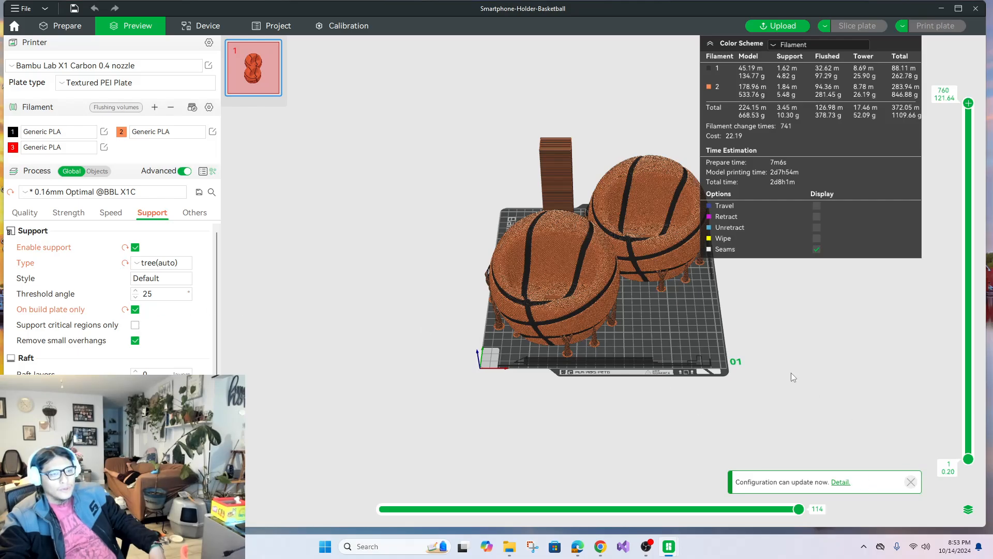
pyautogui.scroll(8, 743, 340)
pyautogui.moveTo(639, 436); pyautogui.dragTo(664, 387, button='right')
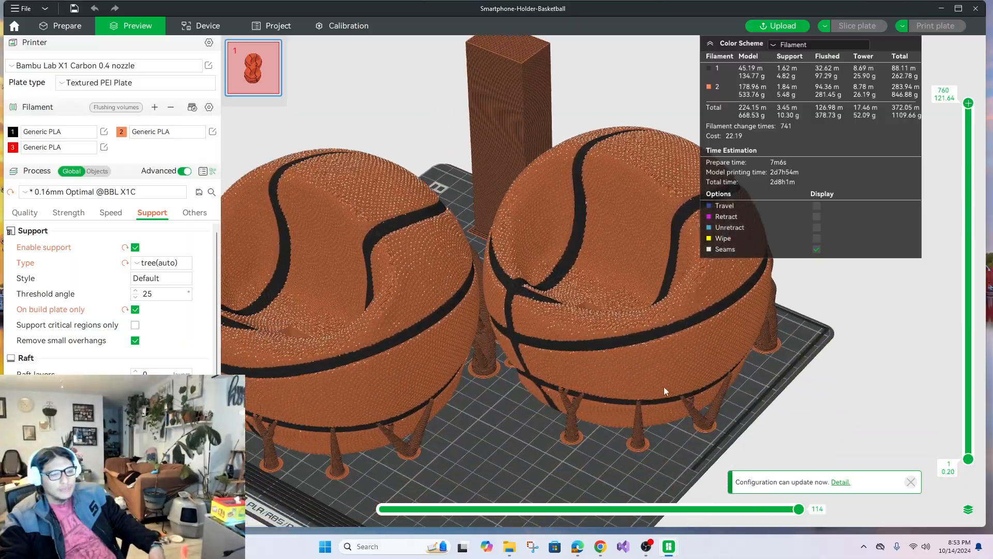
pyautogui.moveTo(499, 472); pyautogui.dragTo(623, 483)
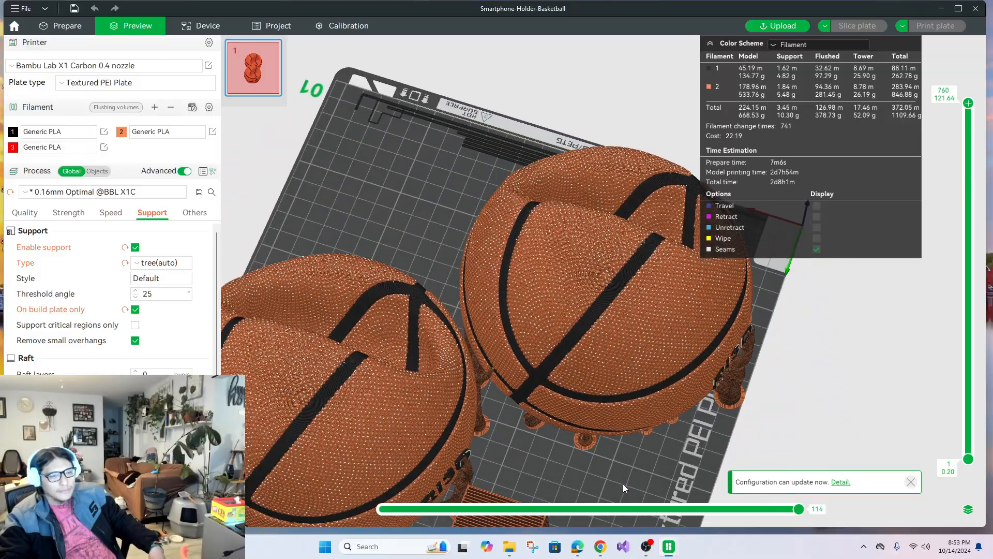
pyautogui.moveTo(752, 414); pyautogui.dragTo(732, 338)
# Adjust the holders' positions slightly so that all print paths fit within the plate boundaries, and slice the plate again.
pyautogui.click(69, 25)
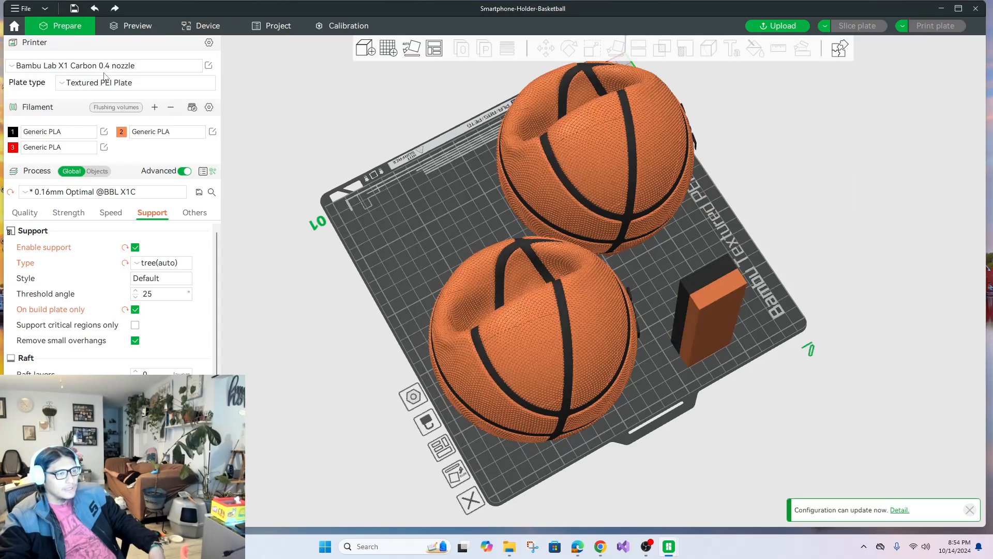
pyautogui.click(556, 364)
pyautogui.moveTo(555, 367); pyautogui.dragTo(557, 405)
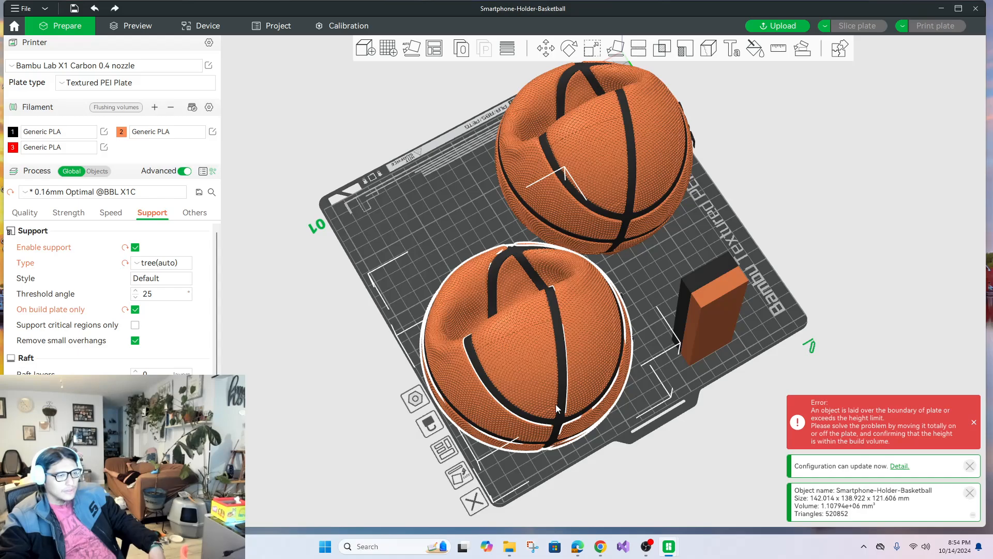
pyautogui.moveTo(556, 400); pyautogui.dragTo(558, 400)
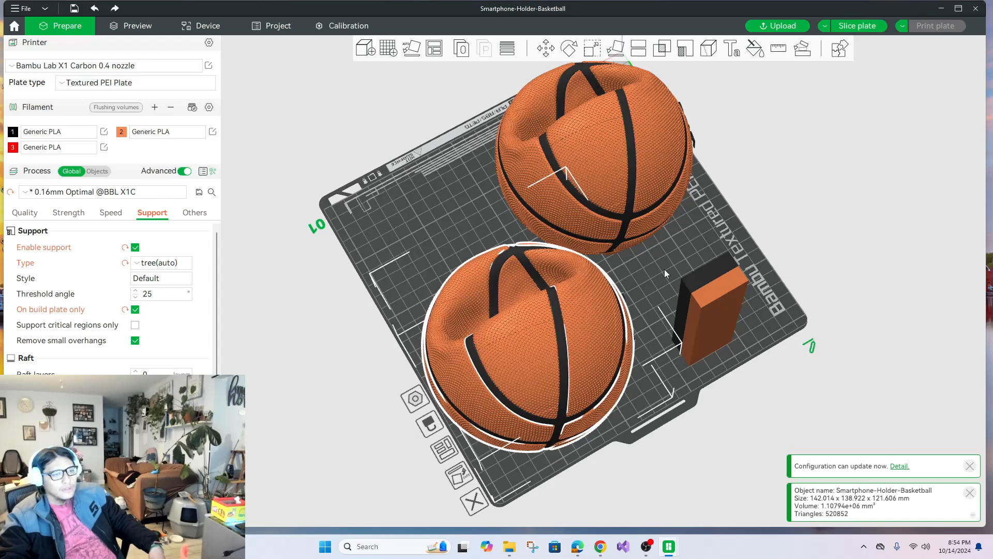
pyautogui.moveTo(664, 269); pyautogui.dragTo(633, 357)
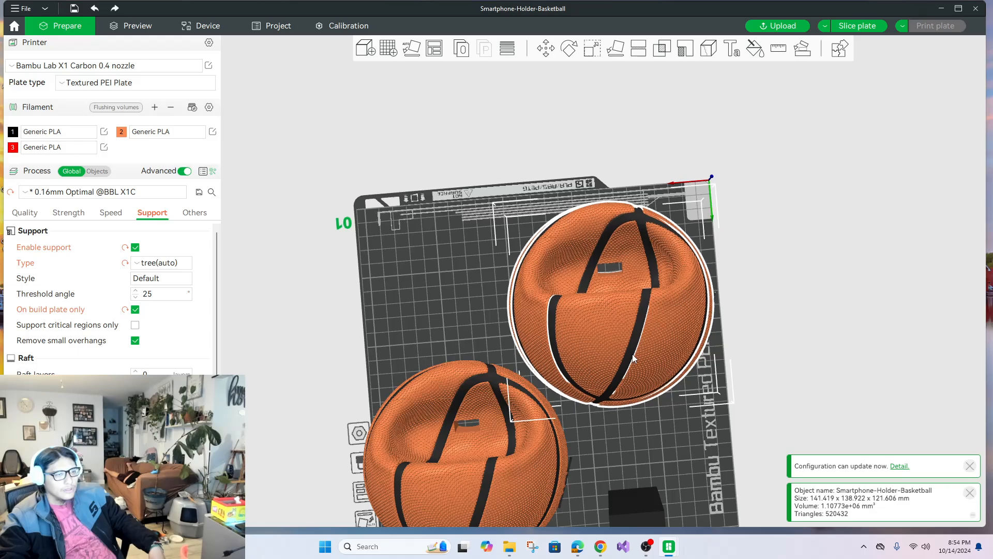
pyautogui.click(781, 397)
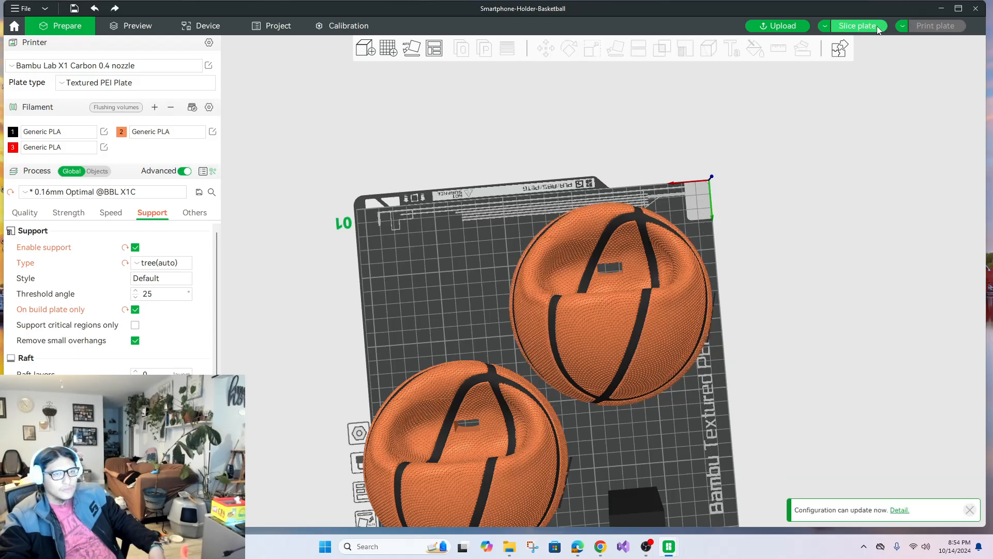
pyautogui.click(857, 26)
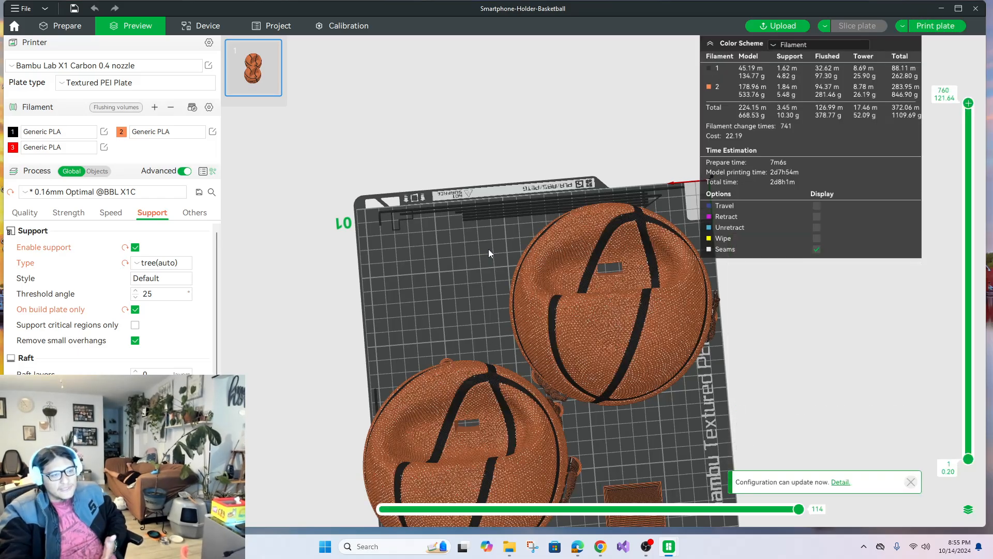
# Inspect the new slice's supports up close, and review the unsliced models from the back and the "RI3D" side.
pyautogui.moveTo(640, 488); pyautogui.dragTo(545, 352)
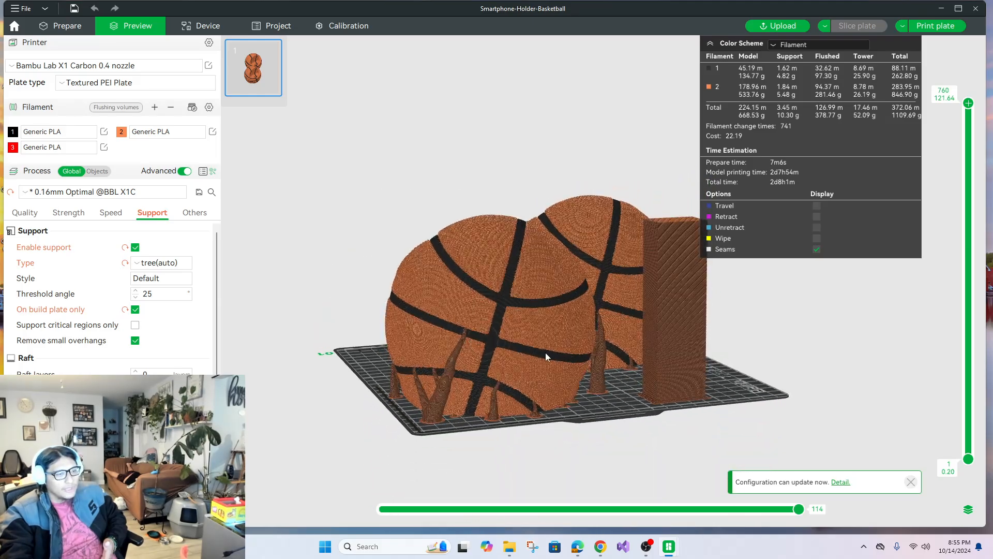
pyautogui.scroll(5, 538, 324)
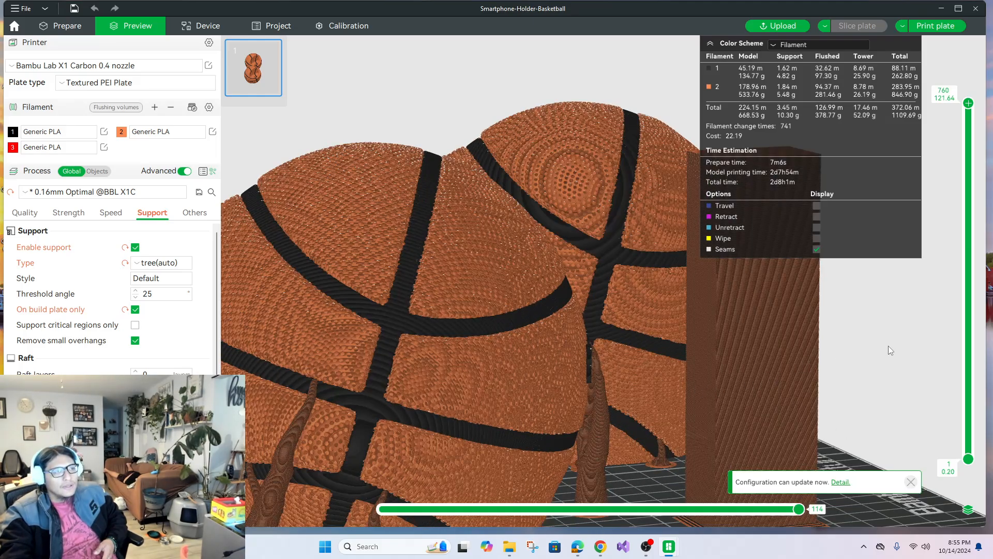
pyautogui.click(63, 24)
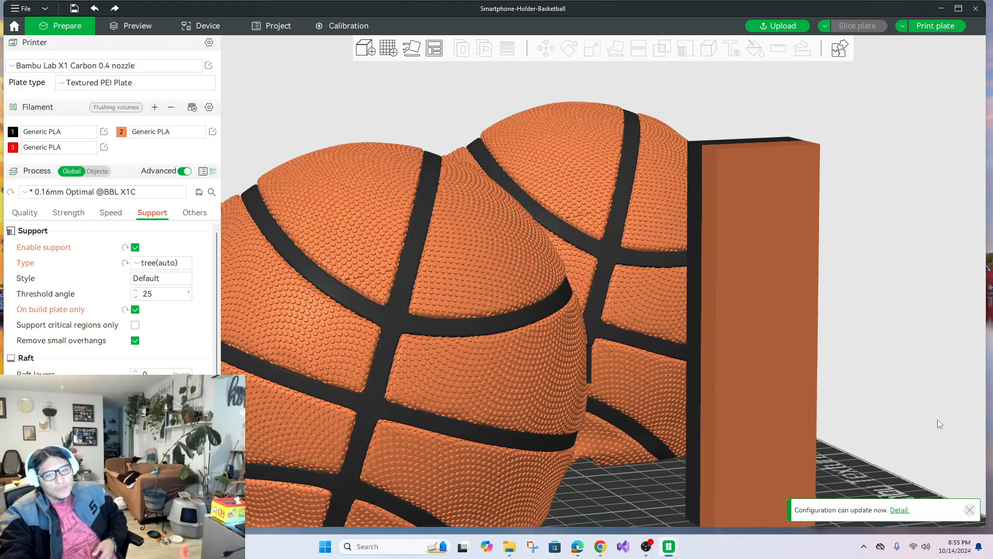
pyautogui.moveTo(905, 412); pyautogui.dragTo(940, 436)
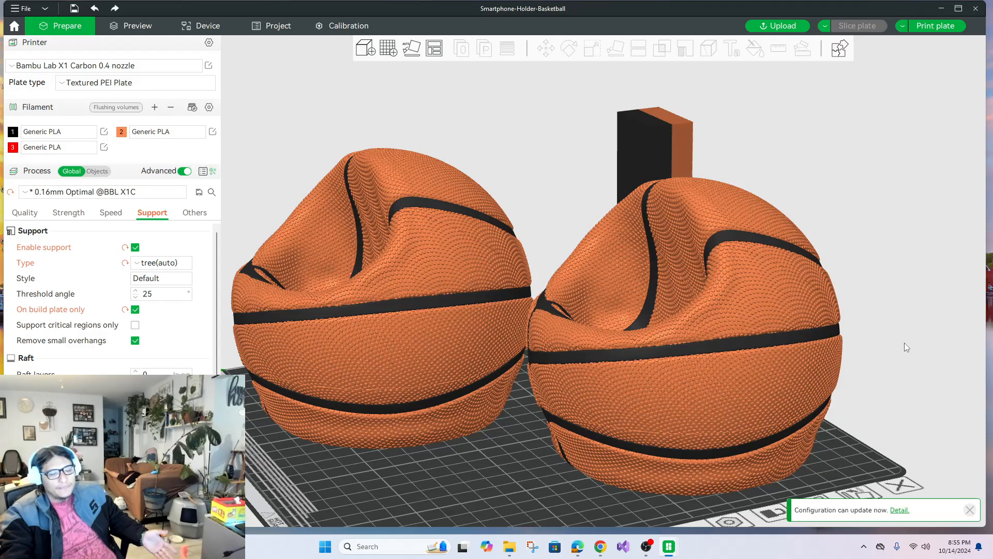
pyautogui.moveTo(904, 342); pyautogui.dragTo(908, 364)
pyautogui.moveTo(563, 389); pyautogui.dragTo(653, 445)
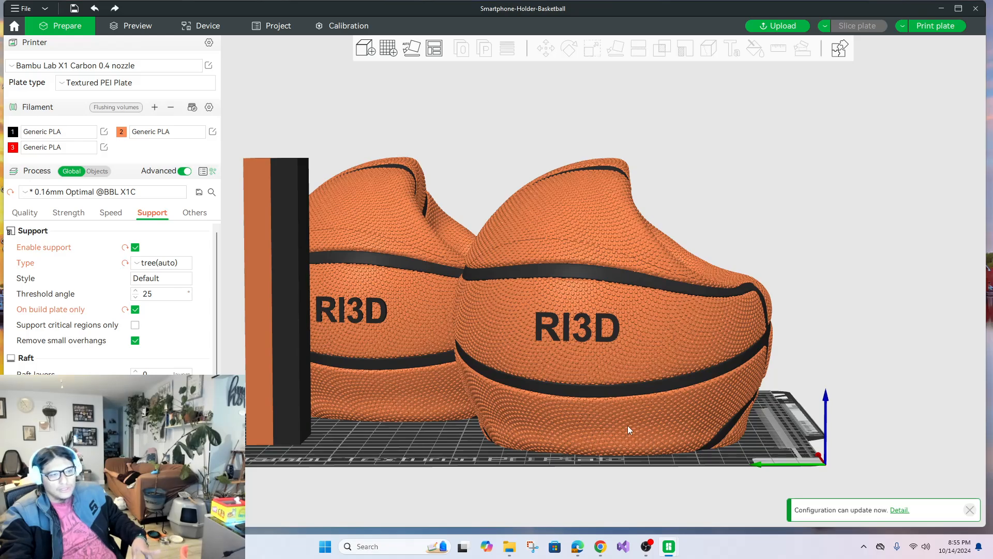
# Set up a print job for the sliced plate and select Hope as the target printer.
pyautogui.click(935, 26)
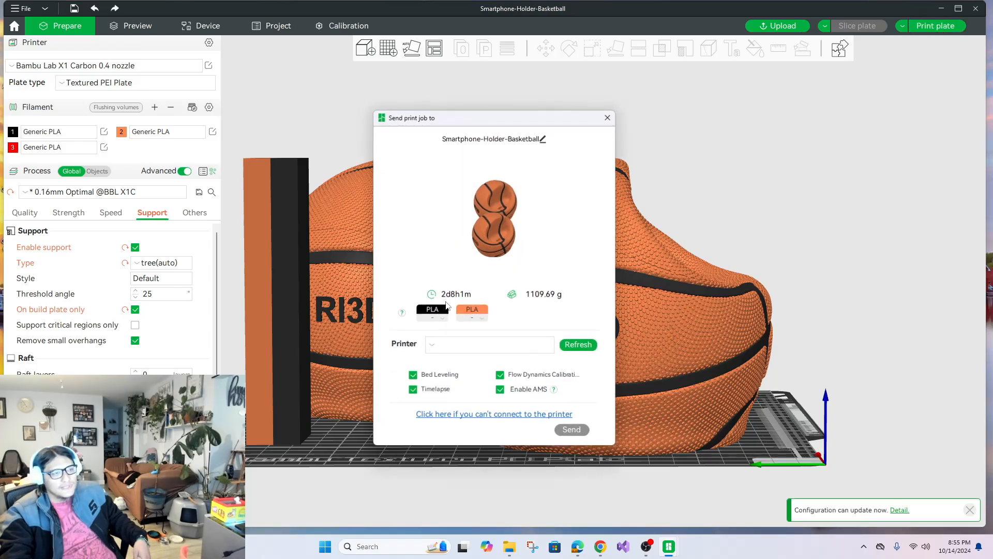
pyautogui.click(470, 347)
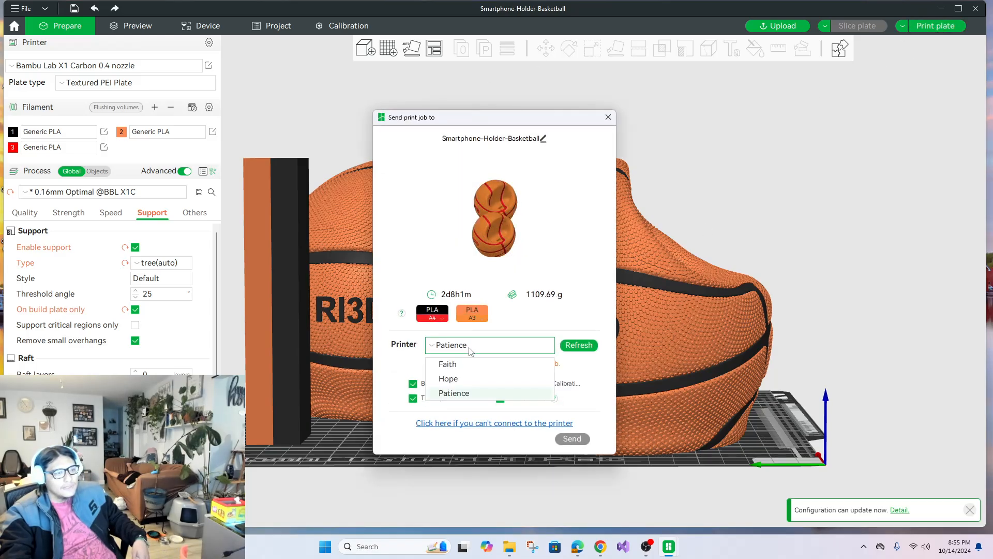
pyautogui.click(469, 378)
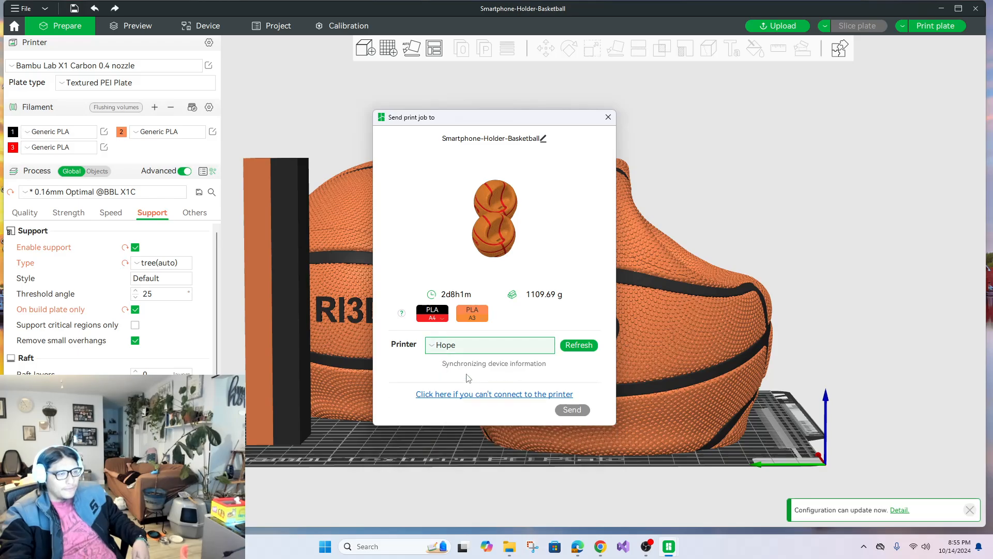
# Try to send the job with the black filament mapped to AMS slot A1 and the orange filament to A4.
pyautogui.click(433, 313)
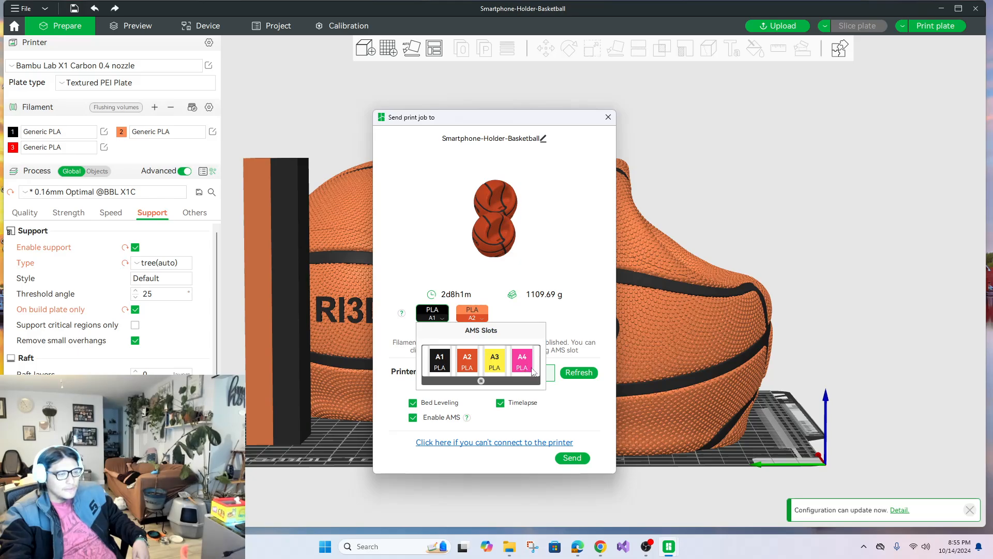
pyautogui.click(440, 362)
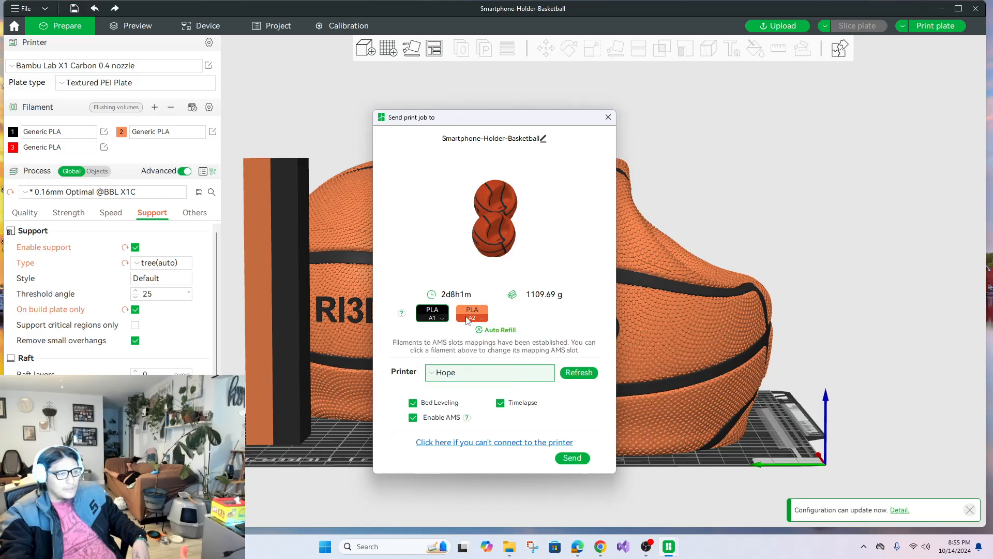
pyautogui.click(471, 314)
pyautogui.click(508, 359)
pyautogui.click(480, 316)
pyautogui.click(560, 365)
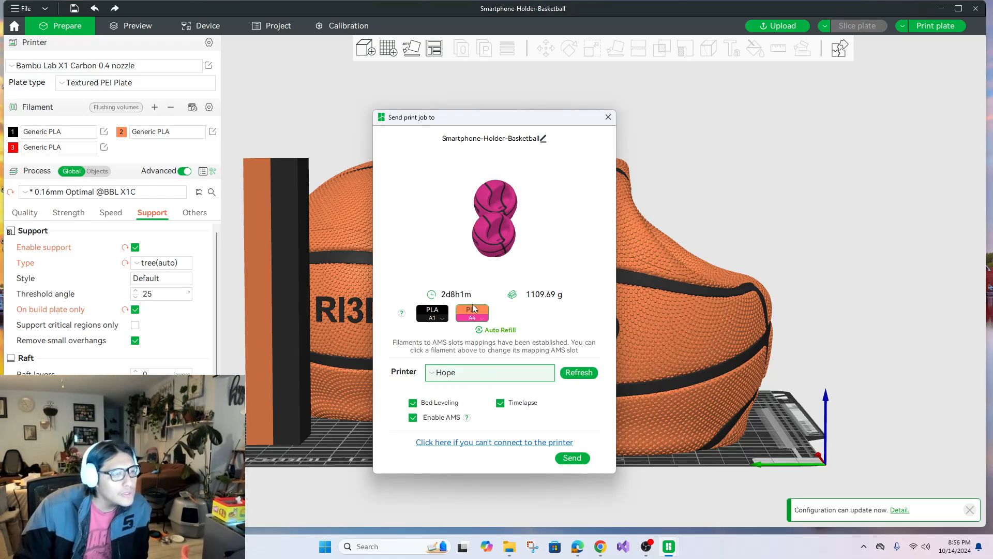
pyautogui.click(572, 457)
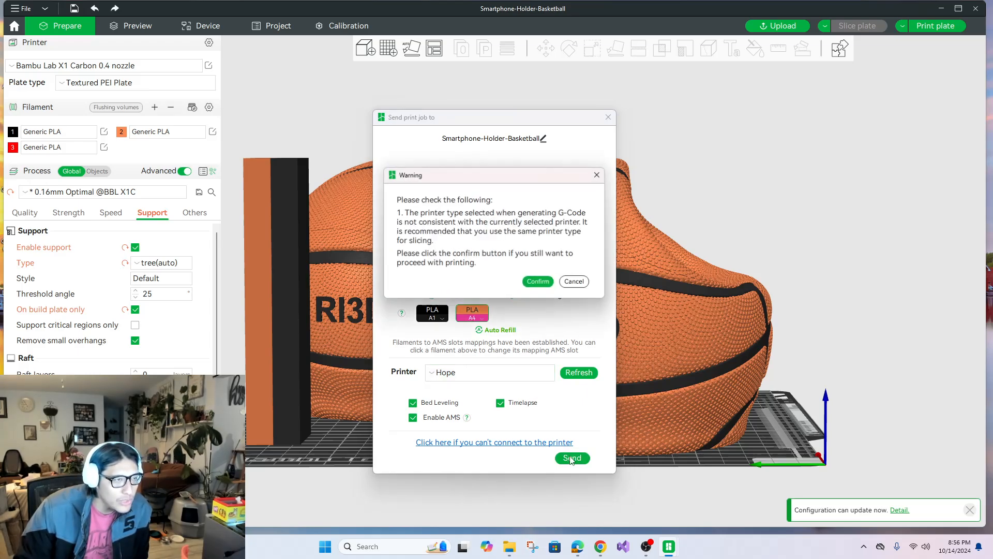
pyautogui.click(568, 284)
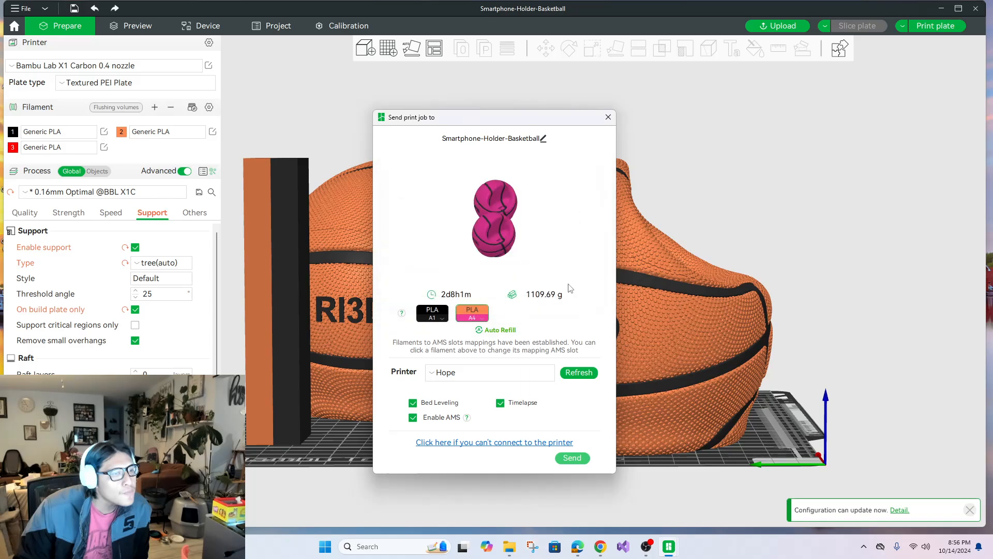
pyautogui.click(609, 117)
# Change the printer preset to Bambu Lab P1S 0.4 nozzle and slice the plate again.
pyautogui.click(141, 67)
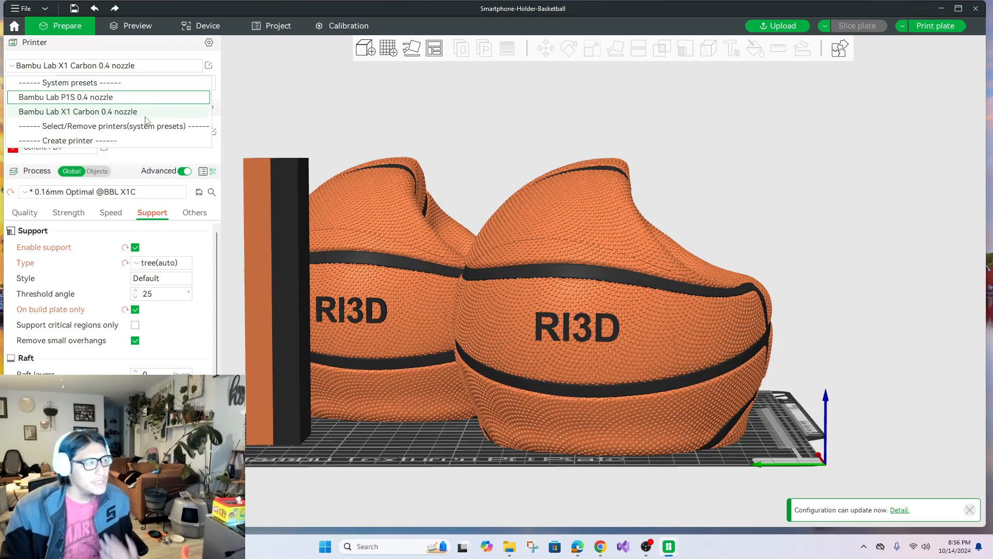
pyautogui.click(84, 98)
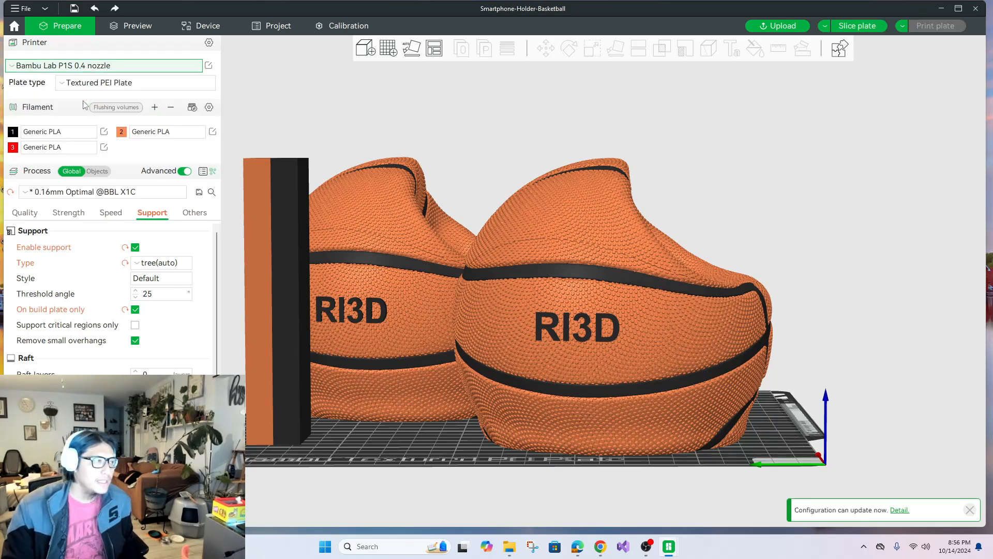
pyautogui.click(864, 24)
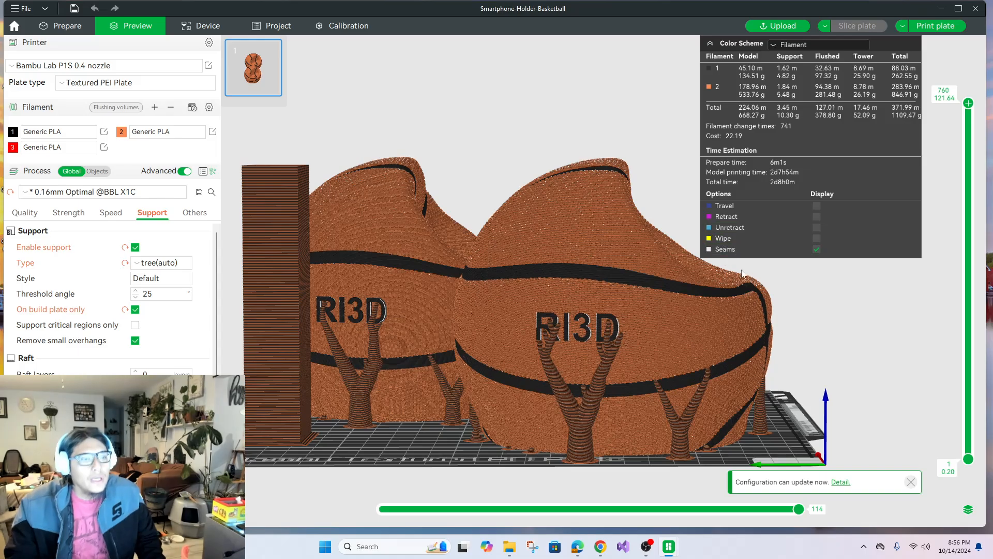
pyautogui.click(965, 7)
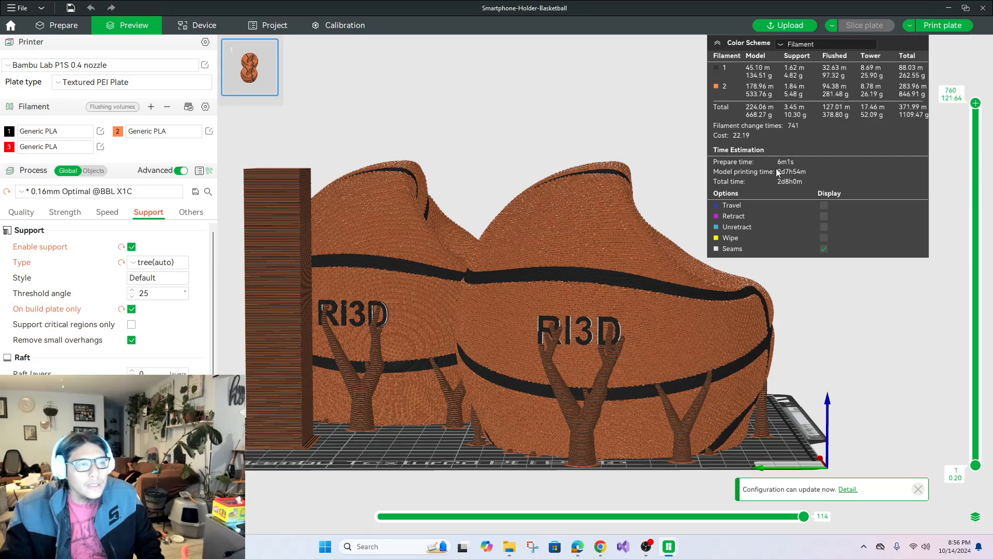
# Send the sliced plate to the Hope printer with the orange filament mapped to AMS slot A4.
pyautogui.click(922, 30)
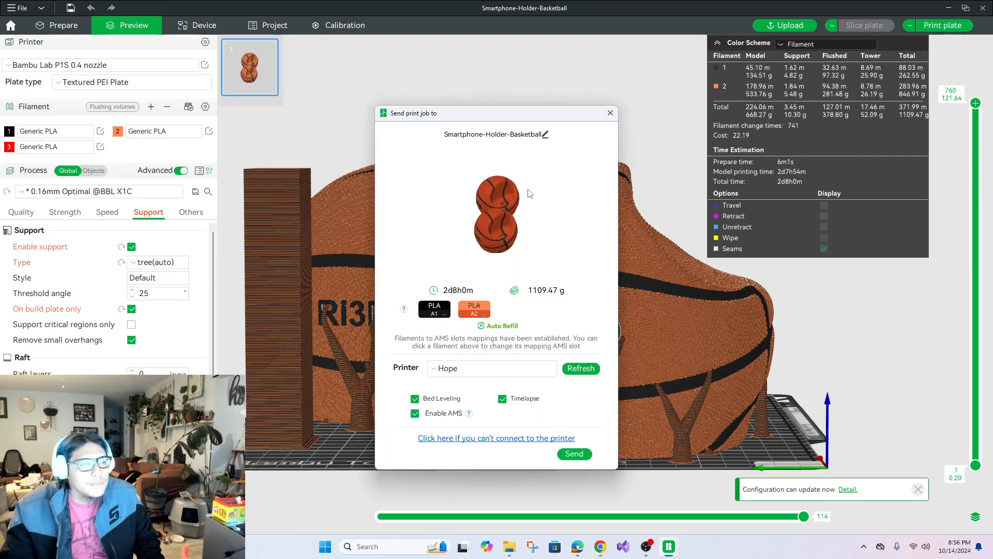
pyautogui.click(479, 309)
pyautogui.click(564, 352)
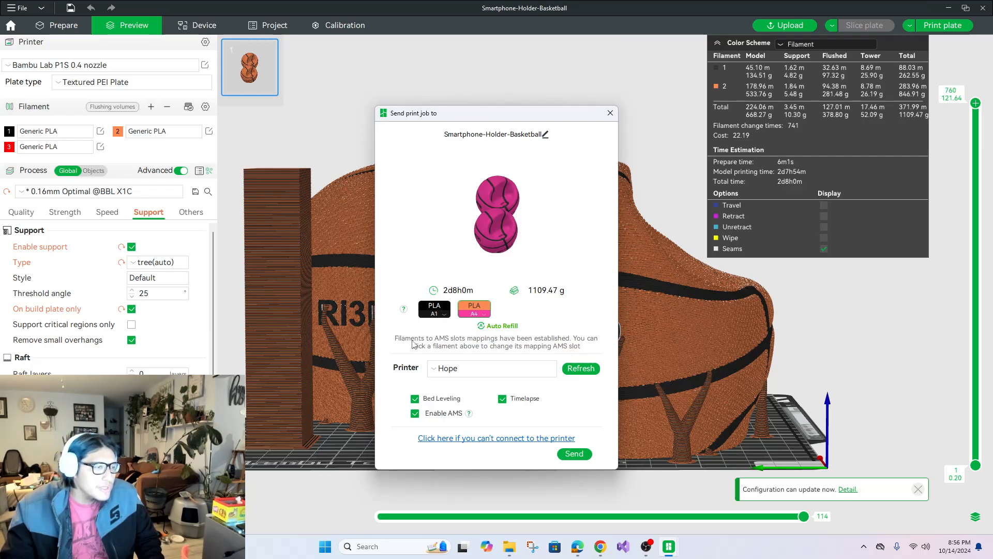
pyautogui.click(566, 458)
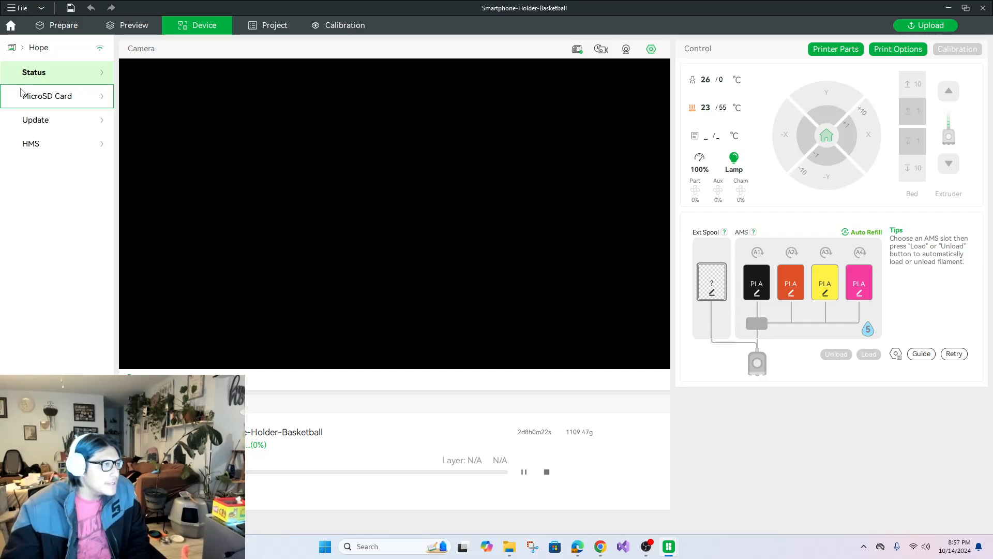
# Check the camera feeds and print progress of the Hope, Patience and Faith printers.
pyautogui.click(38, 48)
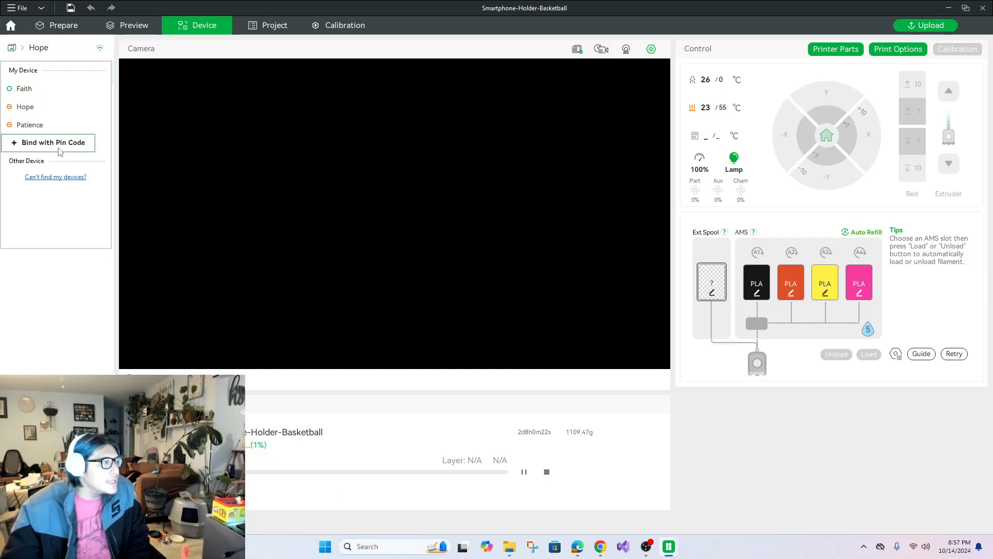
pyautogui.click(40, 106)
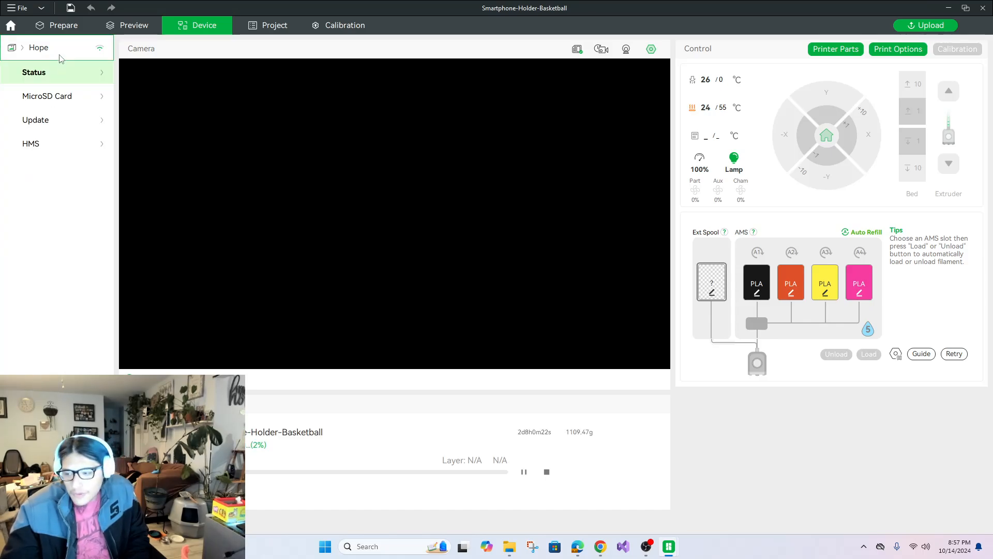
pyautogui.click(60, 58)
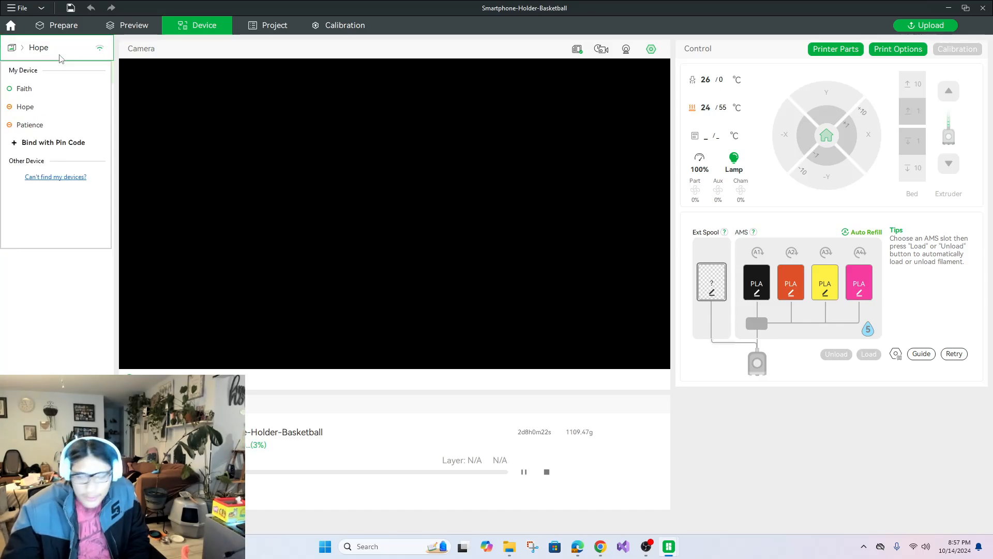
pyautogui.click(47, 124)
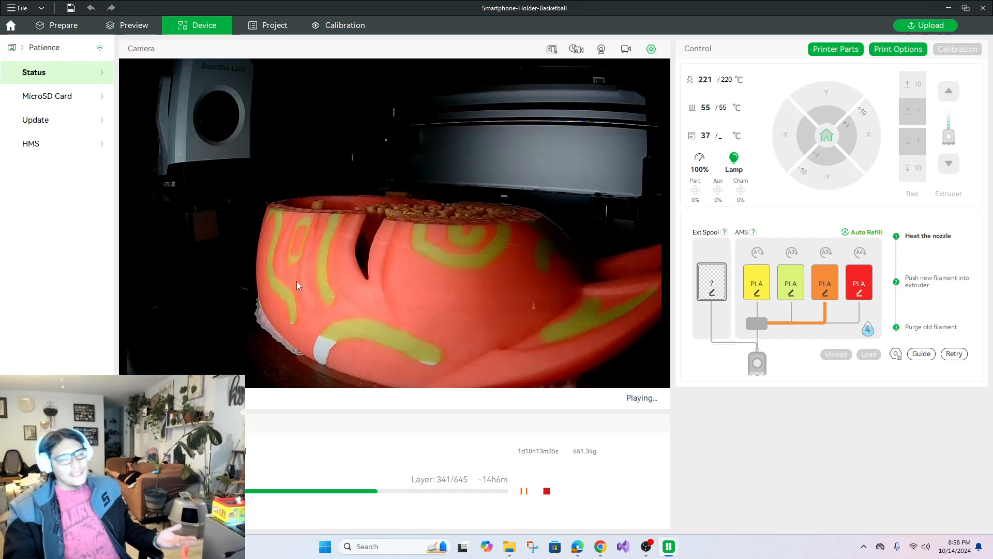
pyautogui.click(94, 53)
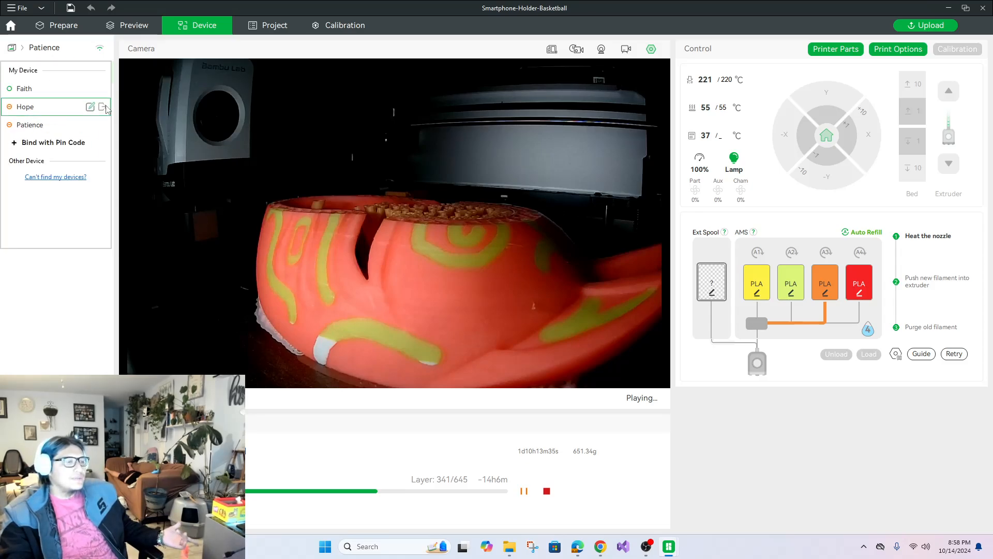
pyautogui.click(78, 118)
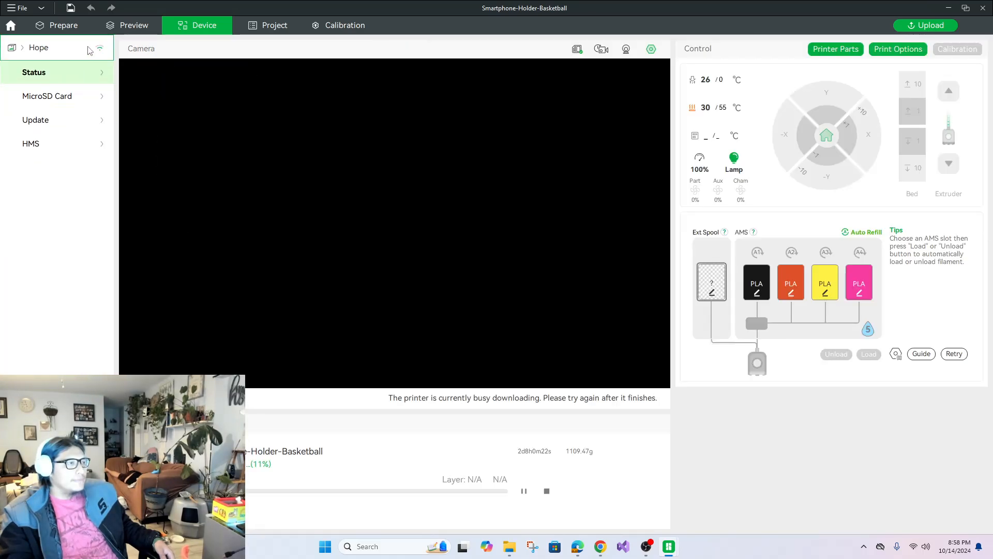
pyautogui.click(89, 50)
pyautogui.click(62, 122)
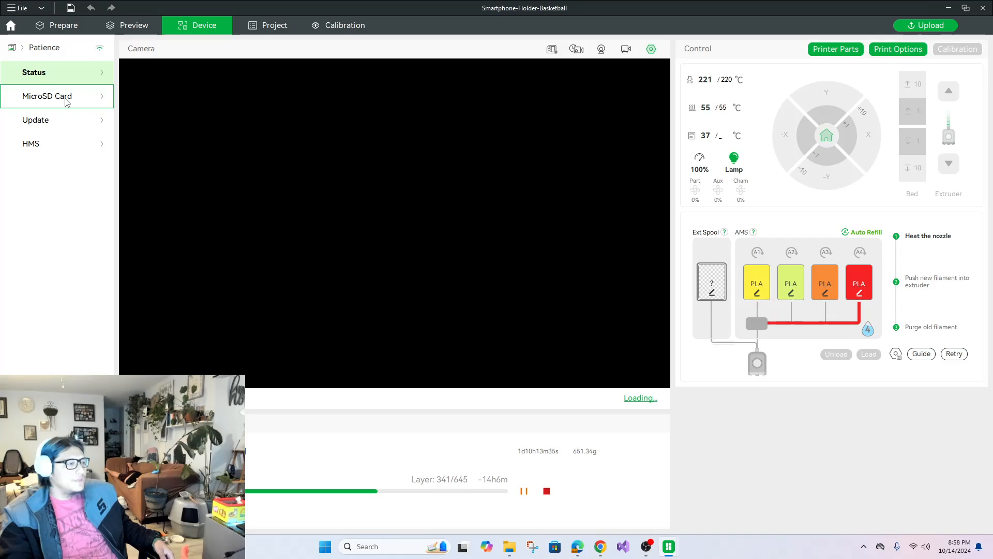
pyautogui.click(78, 48)
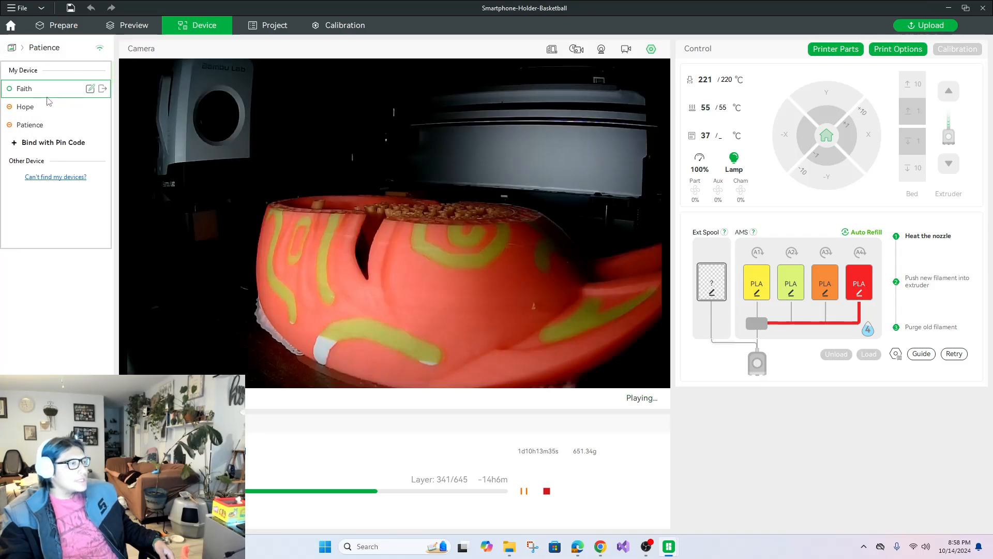
pyautogui.click(45, 103)
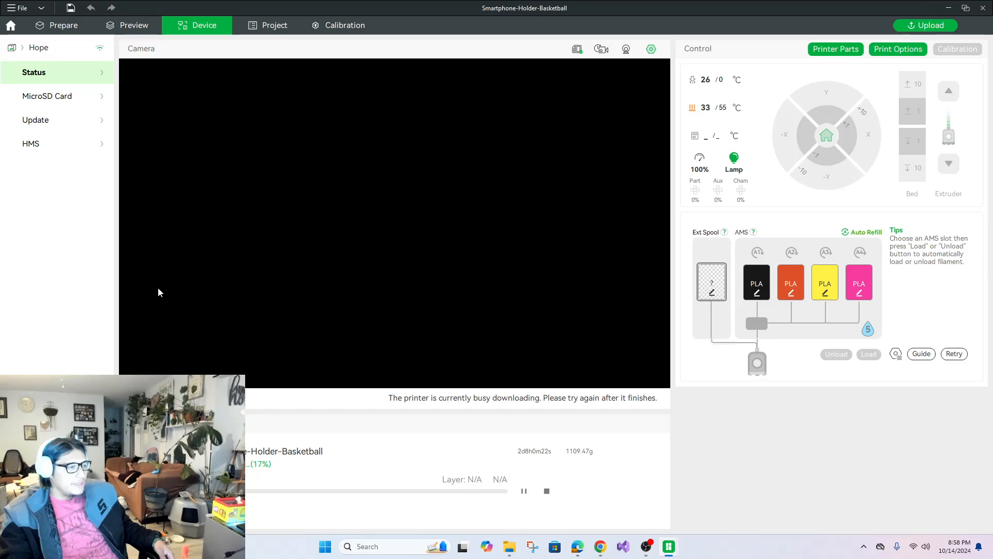
pyautogui.click(43, 58)
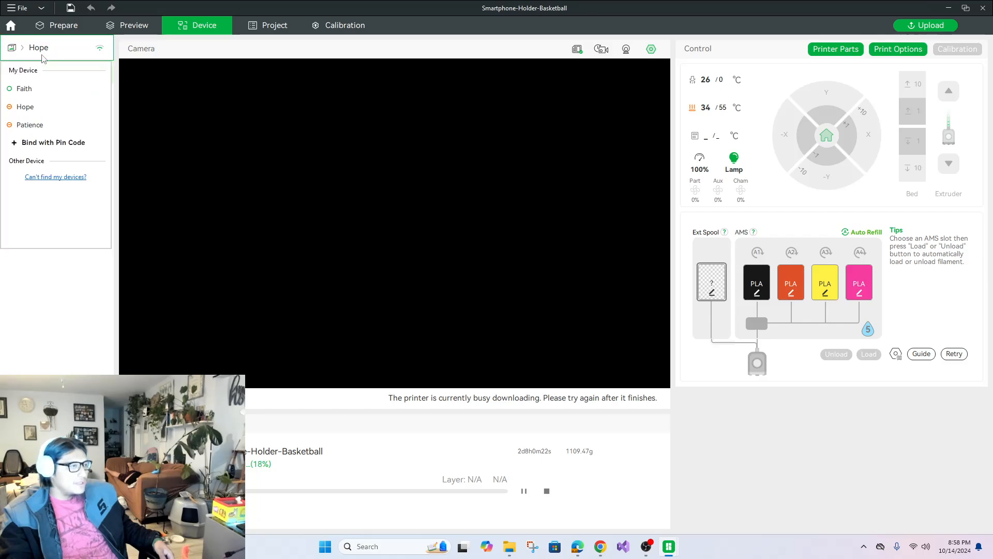
pyautogui.click(42, 89)
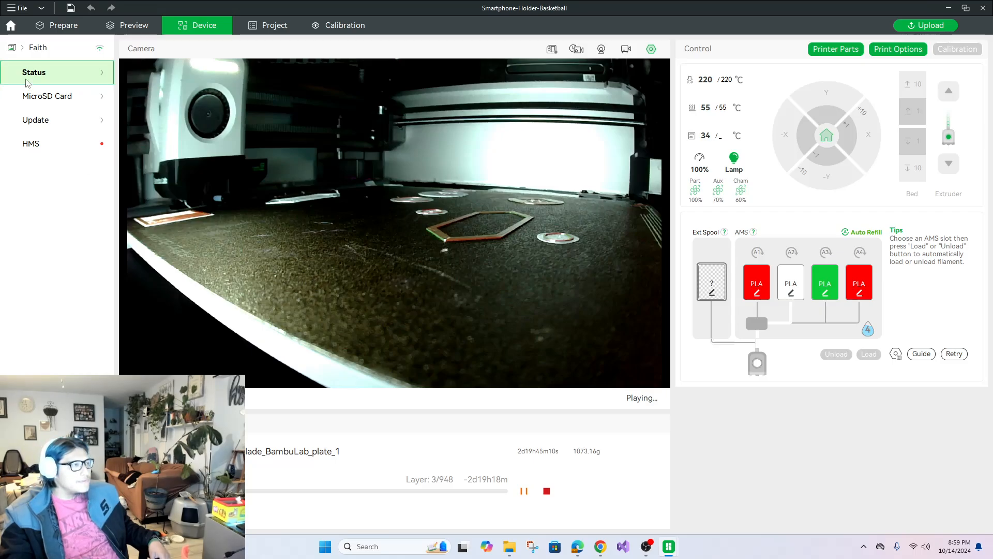
pyautogui.click(59, 29)
pyautogui.moveTo(801, 272); pyautogui.dragTo(797, 297)
pyautogui.click(268, 24)
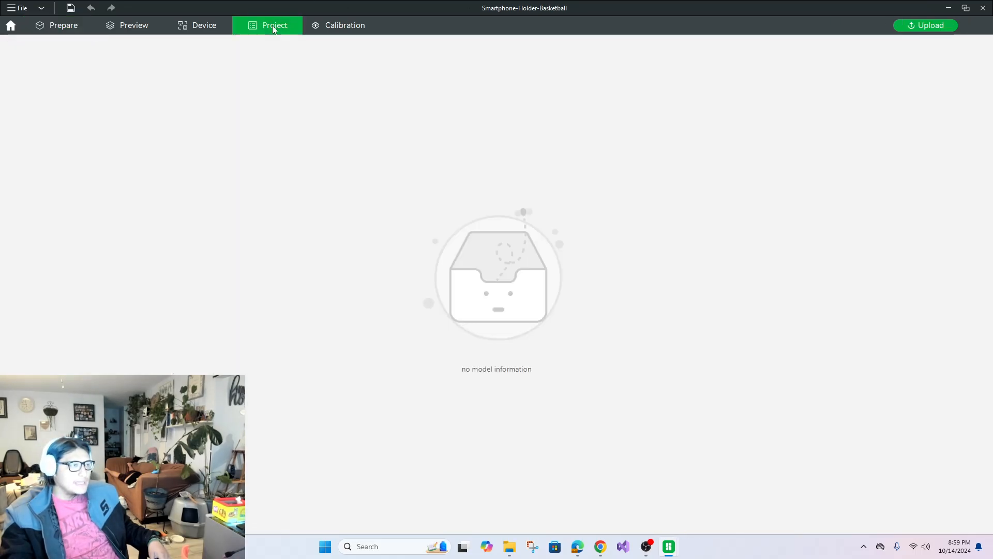
# Return to the printer monitoring view and switch from Faith to the Hope printer's status.
pyautogui.click(201, 25)
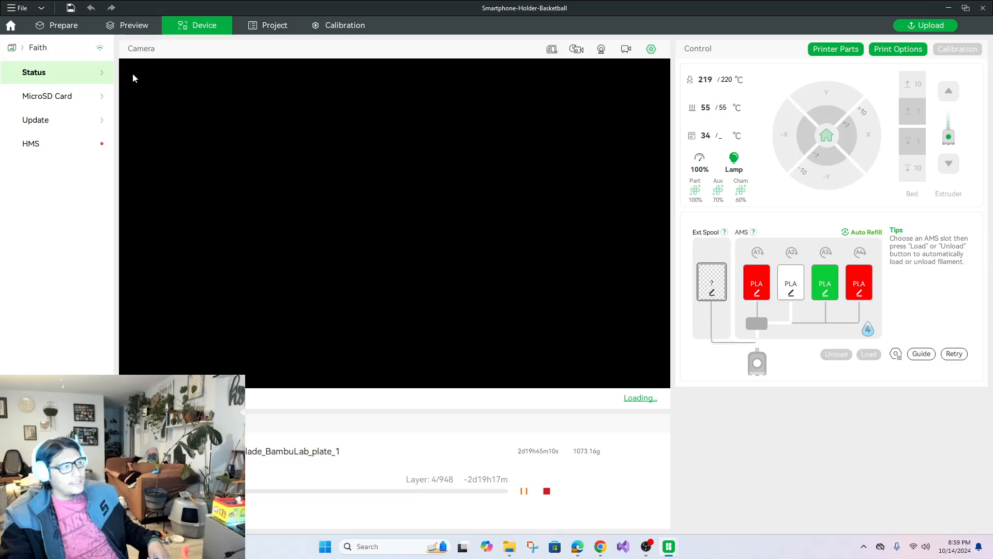
pyautogui.click(37, 47)
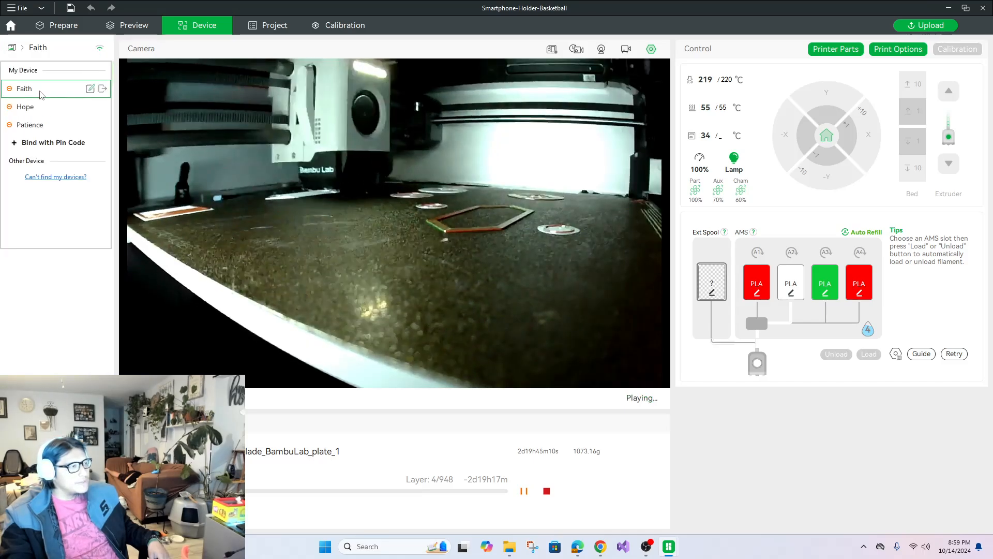
pyautogui.click(50, 109)
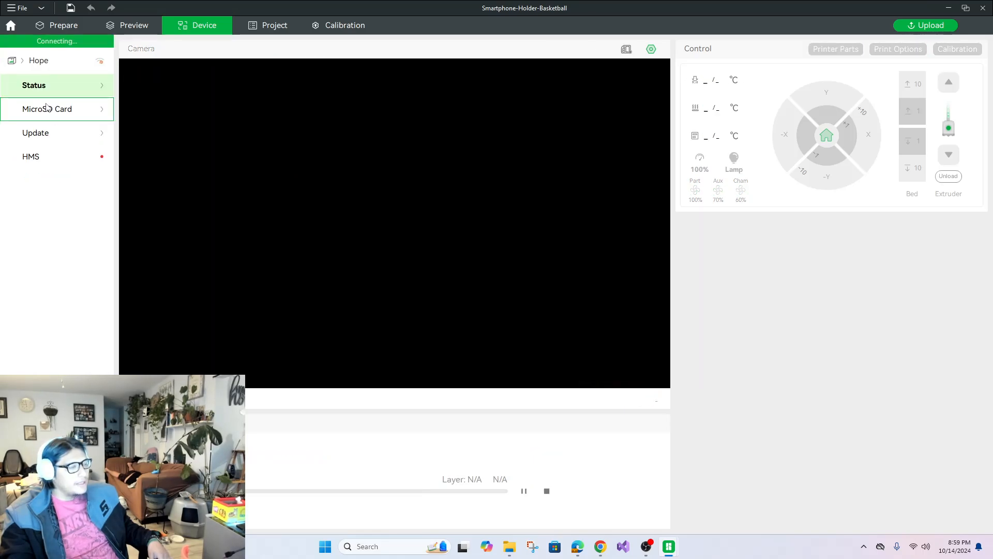